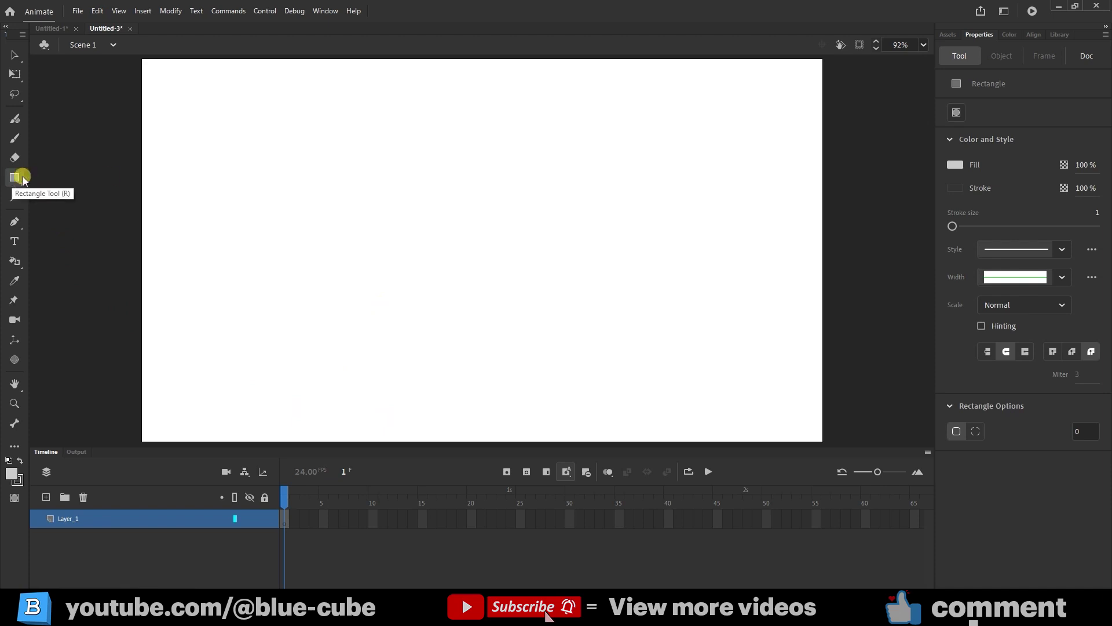
# Set the stage zoom to 75% and draw a red-filled rectangle covering the entire stage
pyautogui.click(923, 46)
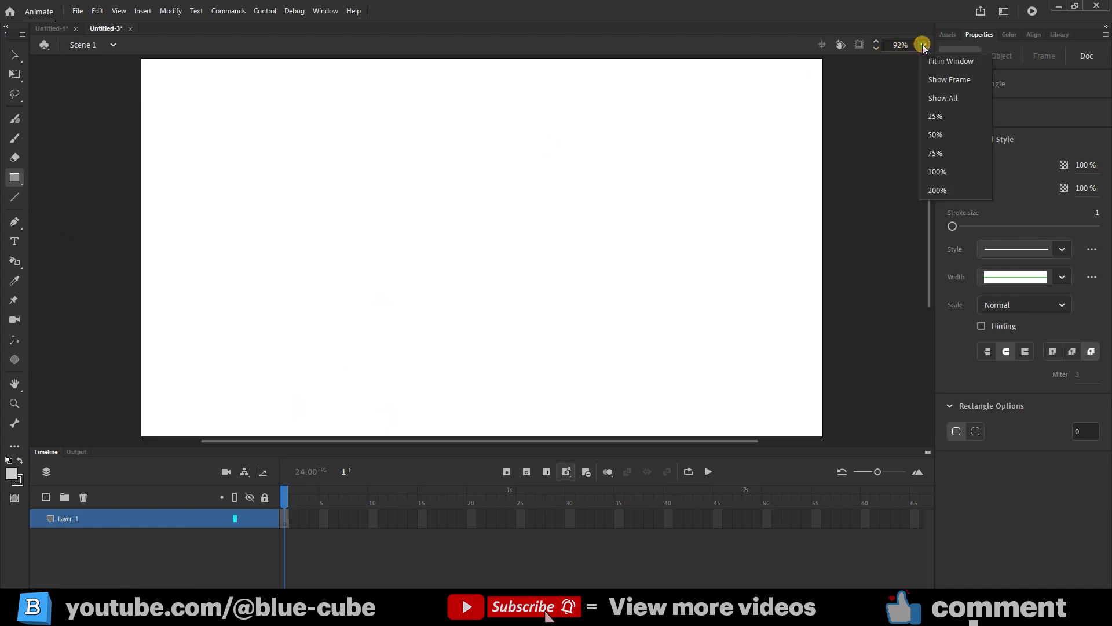
pyautogui.click(935, 151)
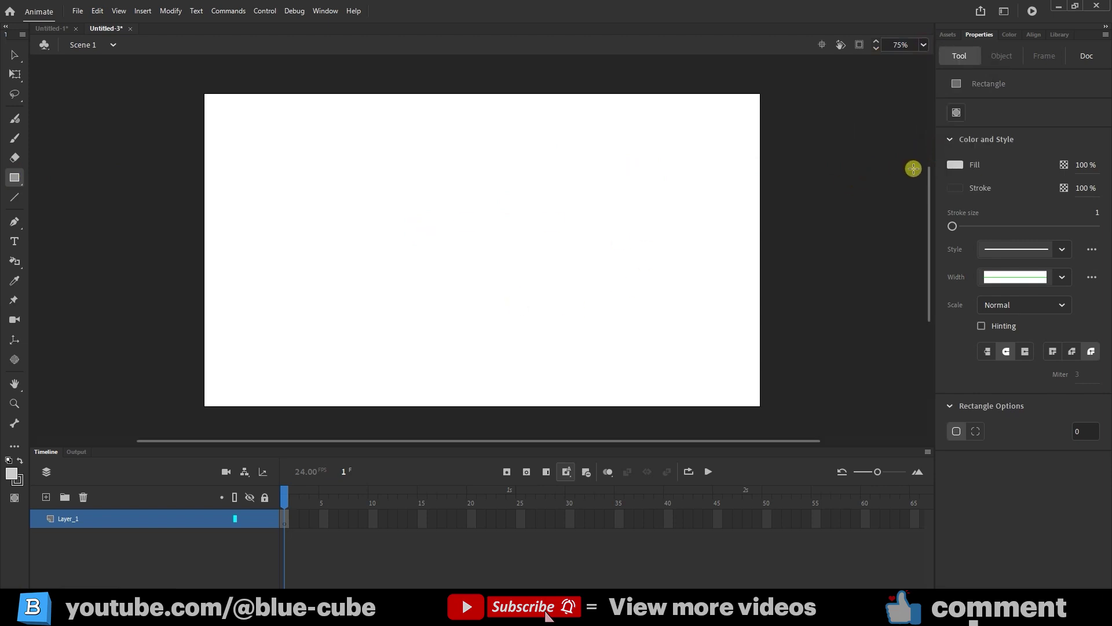
pyautogui.click(953, 165)
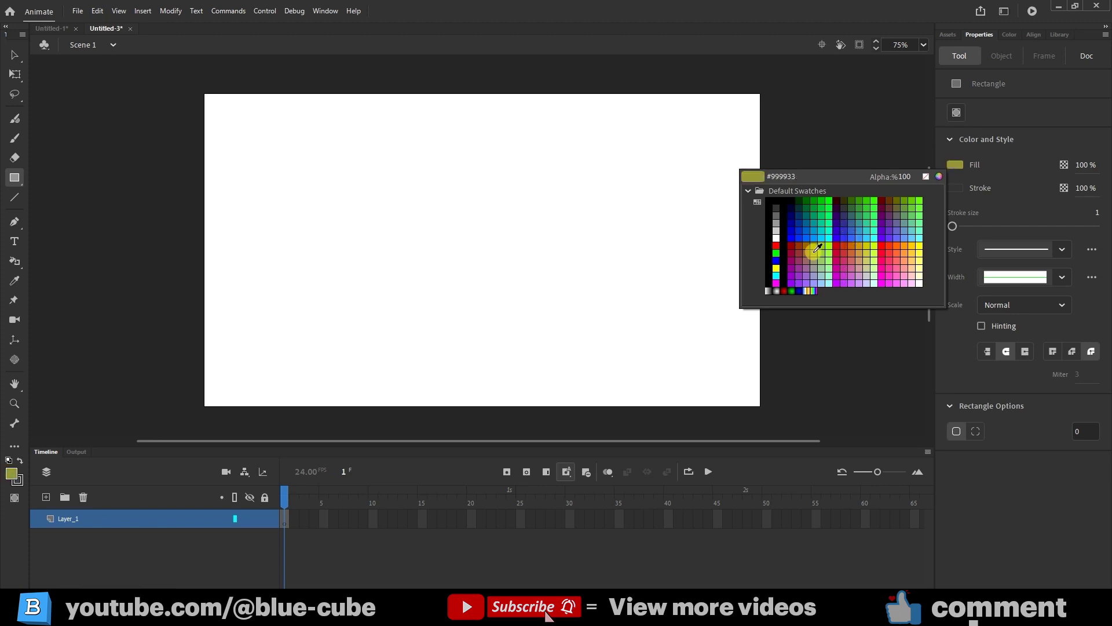
pyautogui.click(837, 244)
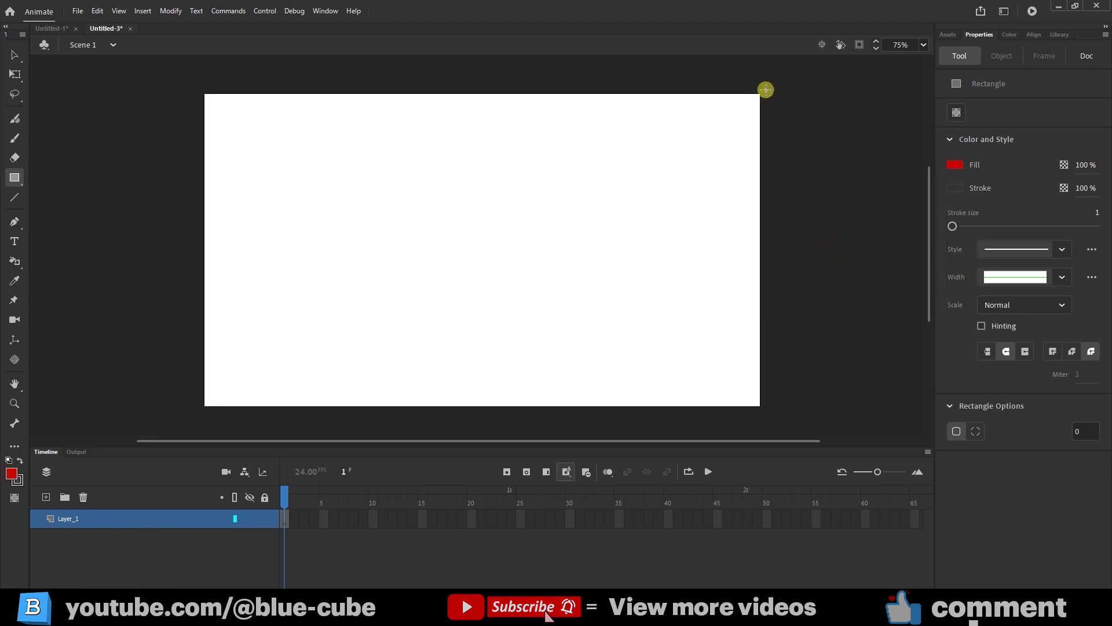
pyautogui.moveTo(766, 89); pyautogui.dragTo(196, 412)
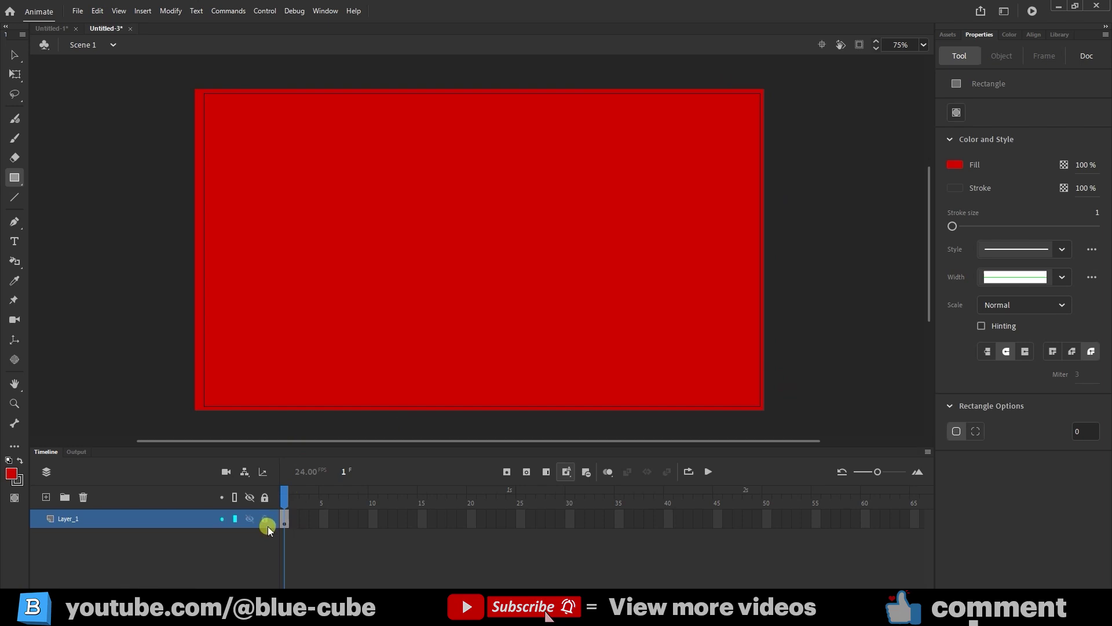
# Add Layer_2 and draw a light grey #CCCCCC rectangle over the upper part of the stage
pyautogui.click(46, 497)
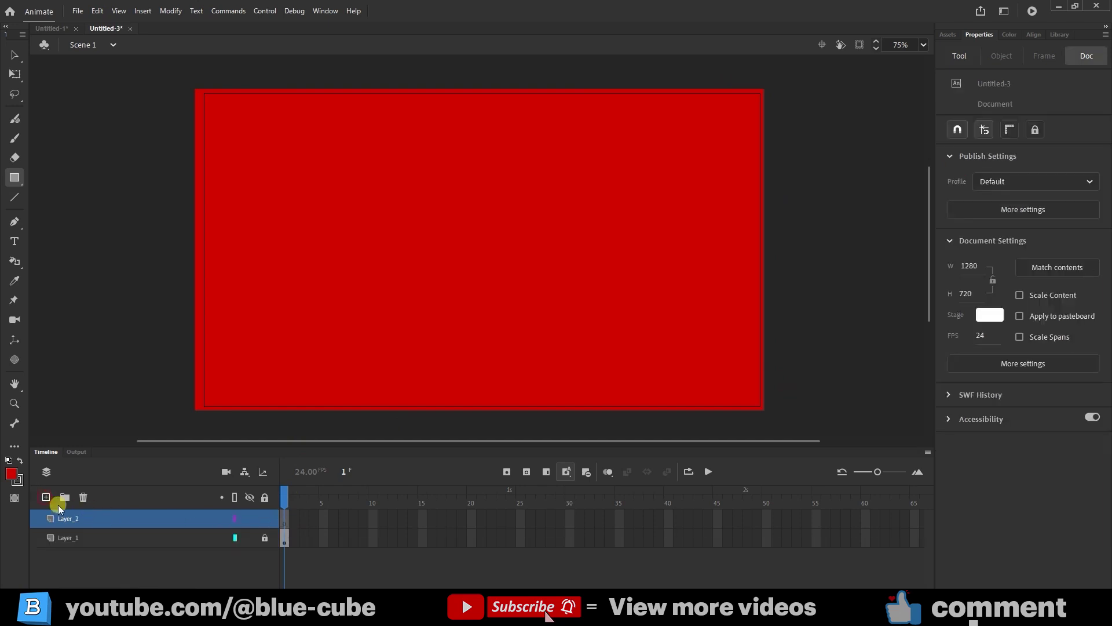
pyautogui.click(81, 520)
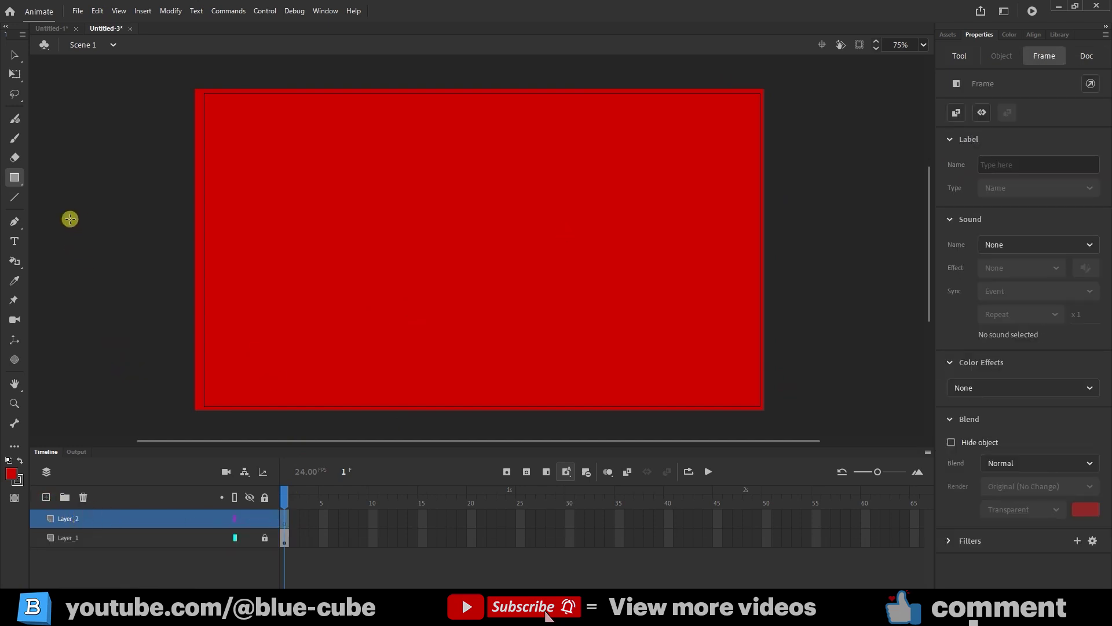
pyautogui.click(16, 178)
pyautogui.click(959, 52)
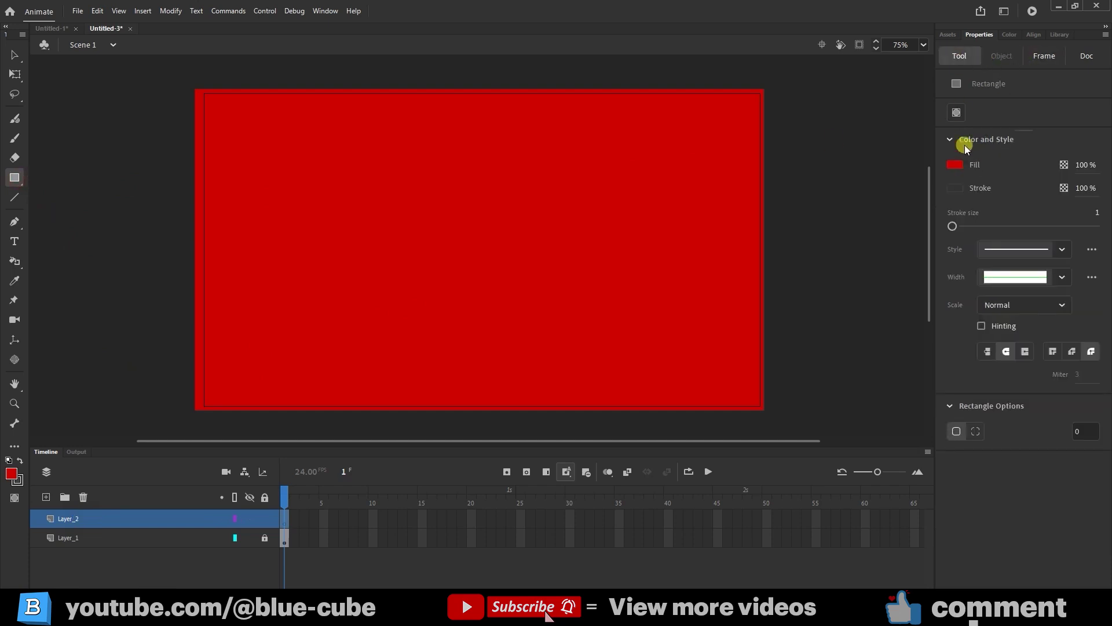
pyautogui.click(955, 164)
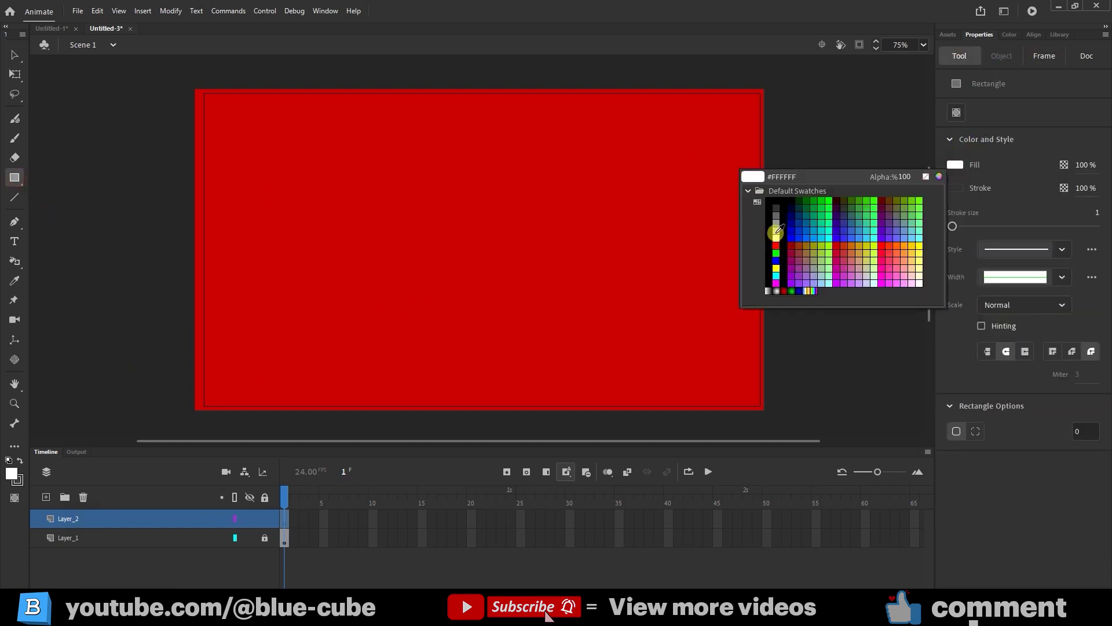
pyautogui.click(777, 230)
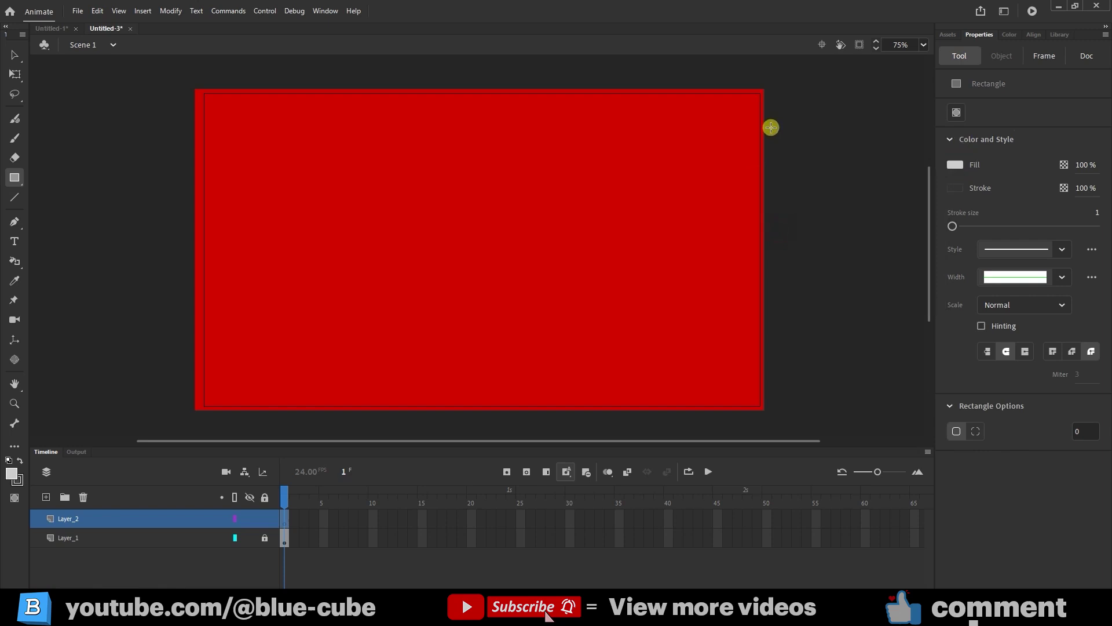
pyautogui.moveTo(761, 93)
pyautogui.mouseDown()
pyautogui.moveTo(621, 186)
pyautogui.moveTo(204, 355)
pyautogui.mouseUp()
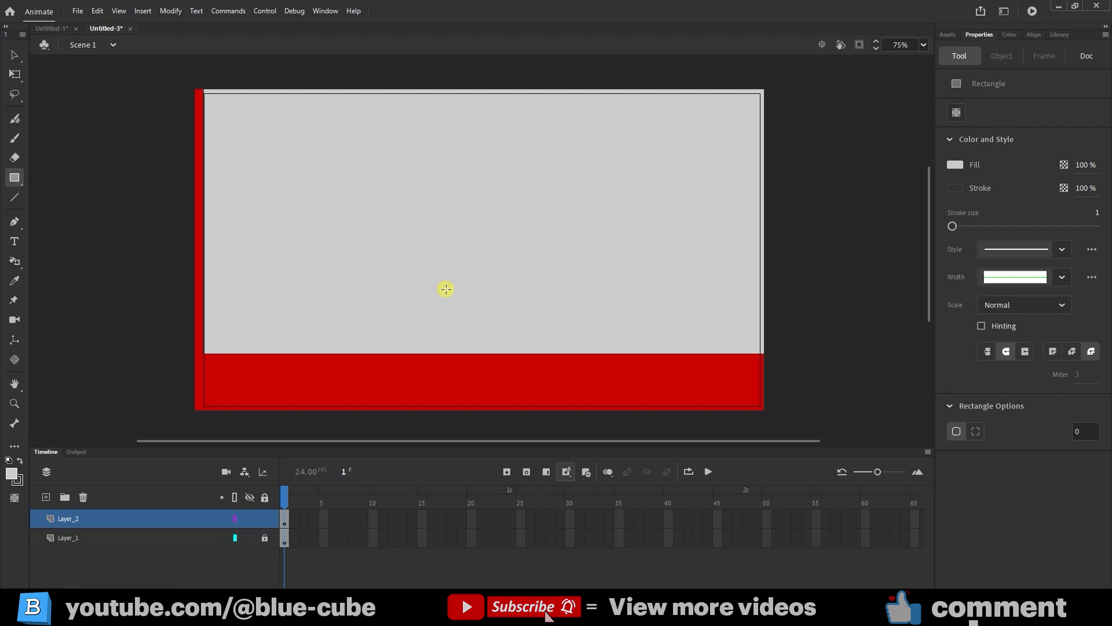
# Marquee-select the grey rectangle and its outline with Free Transform and delete it
pyautogui.click(14, 73)
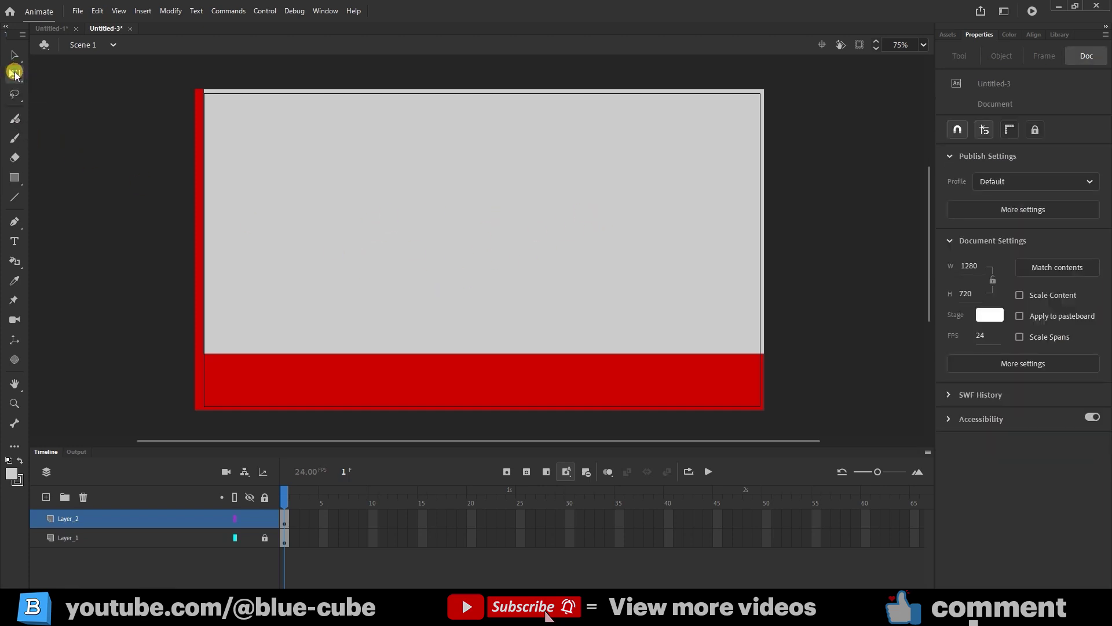
pyautogui.click(432, 221)
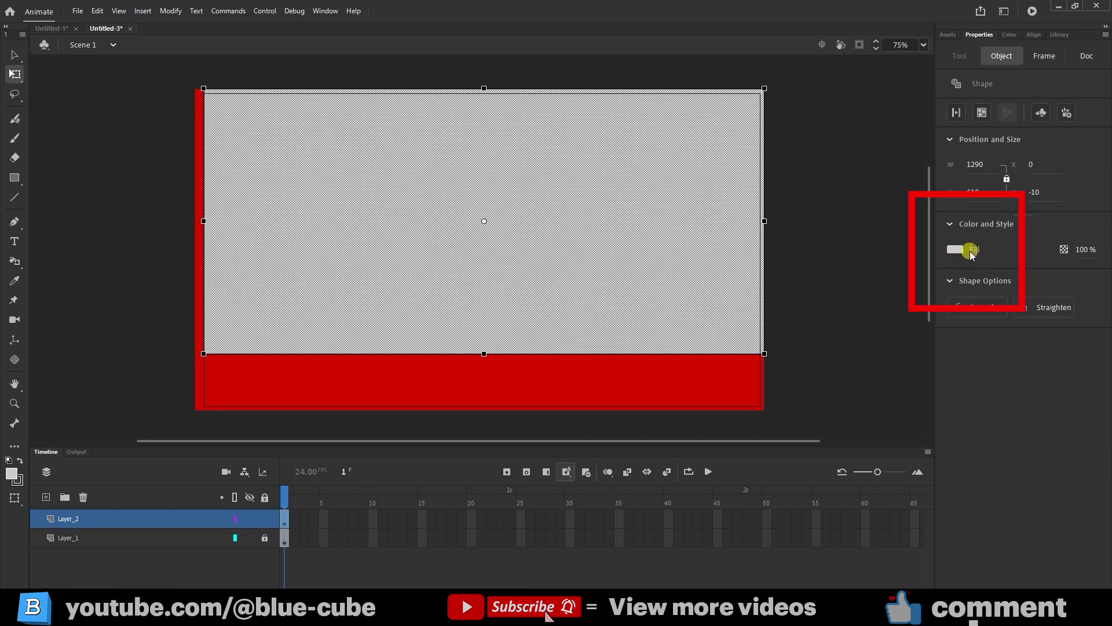
pyautogui.doubleClick(575, 206)
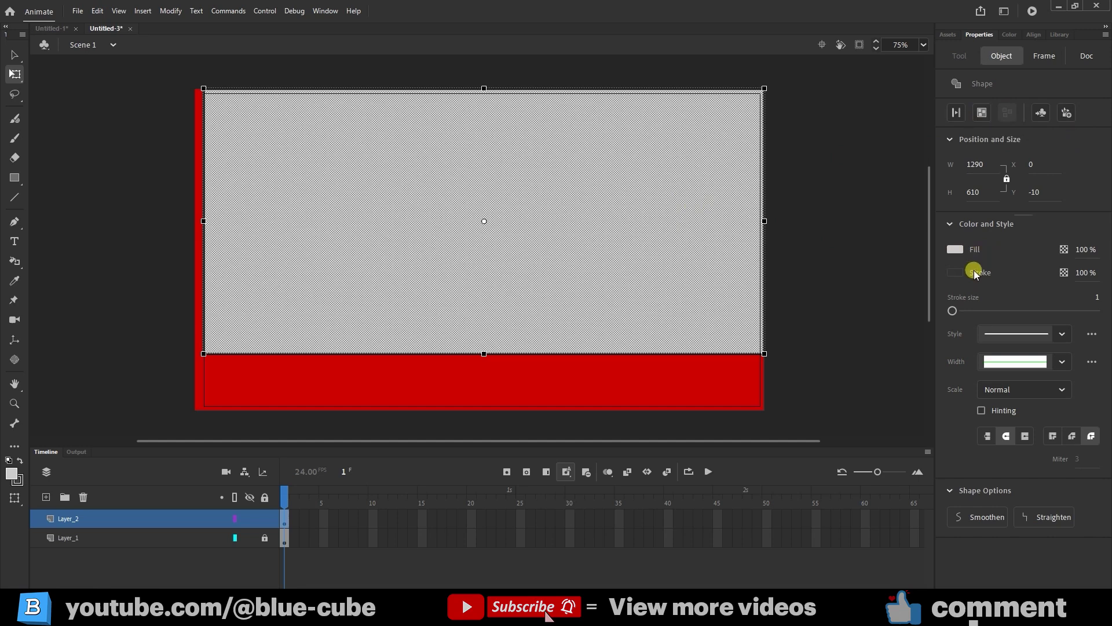
pyautogui.click(872, 253)
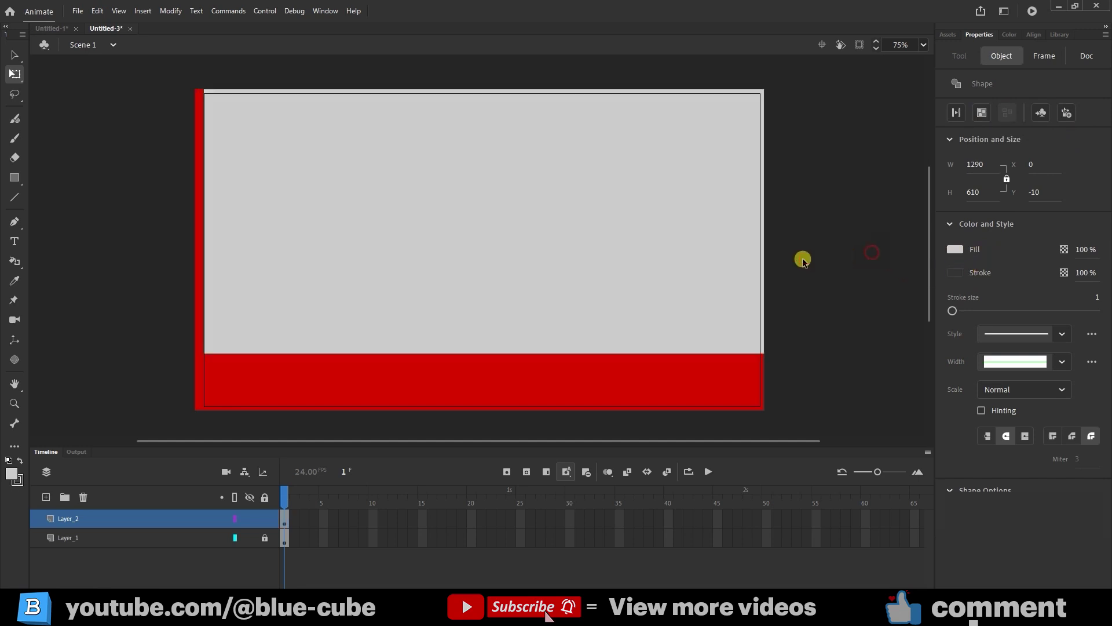
pyautogui.click(546, 199)
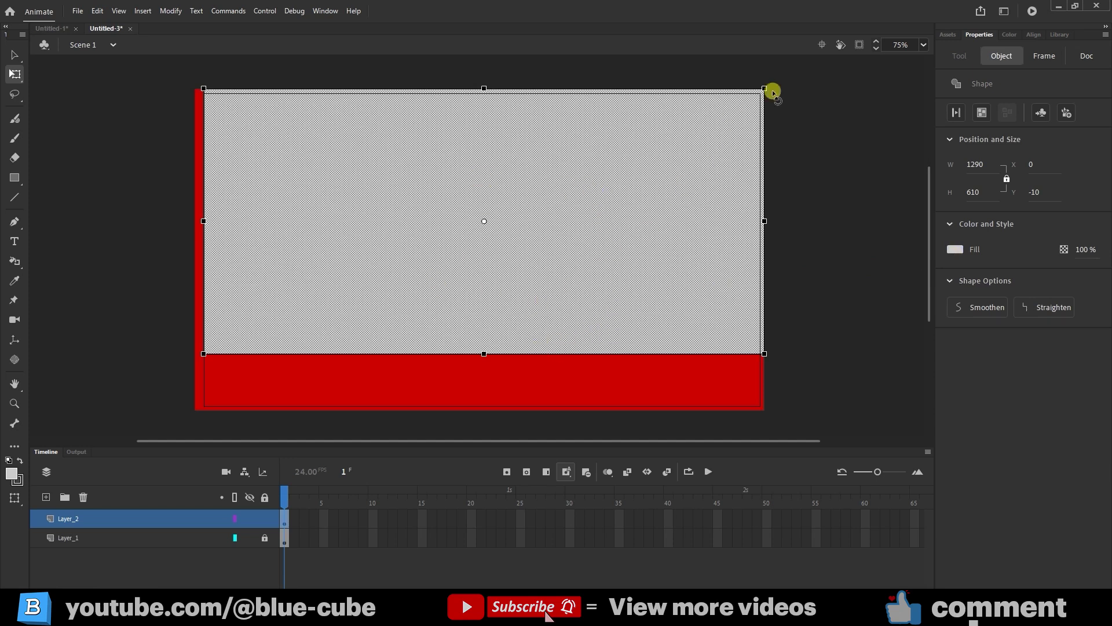
pyautogui.moveTo(802, 75); pyautogui.dragTo(204, 369)
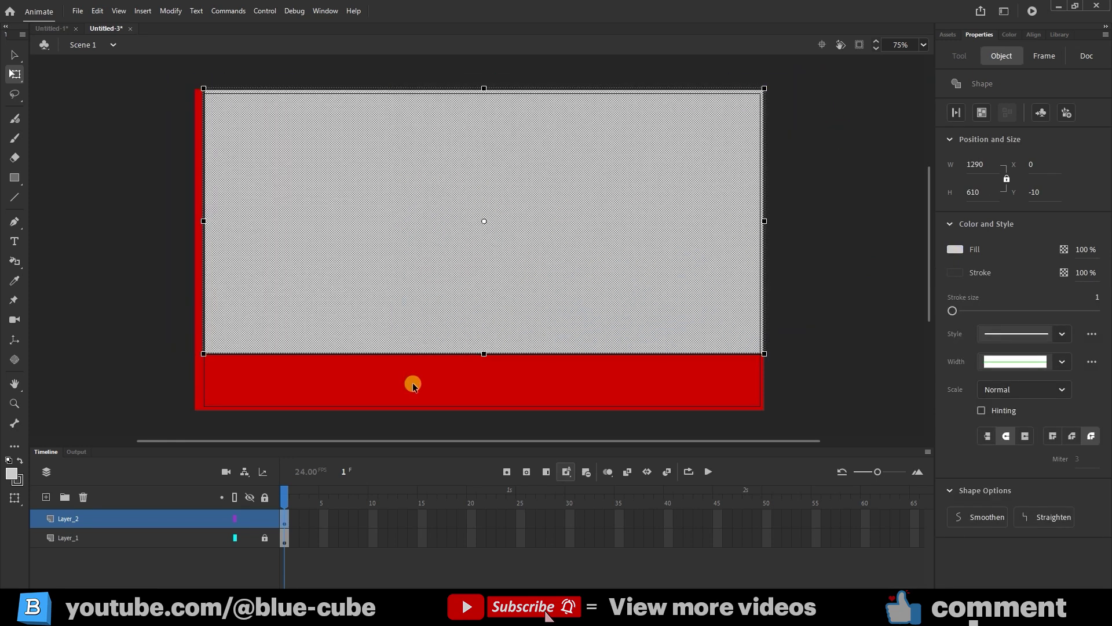
pyautogui.press('Delete')
# Draw a trial grey rectangle in Object Drawing mode mid-stage, then delete it
pyautogui.click(16, 178)
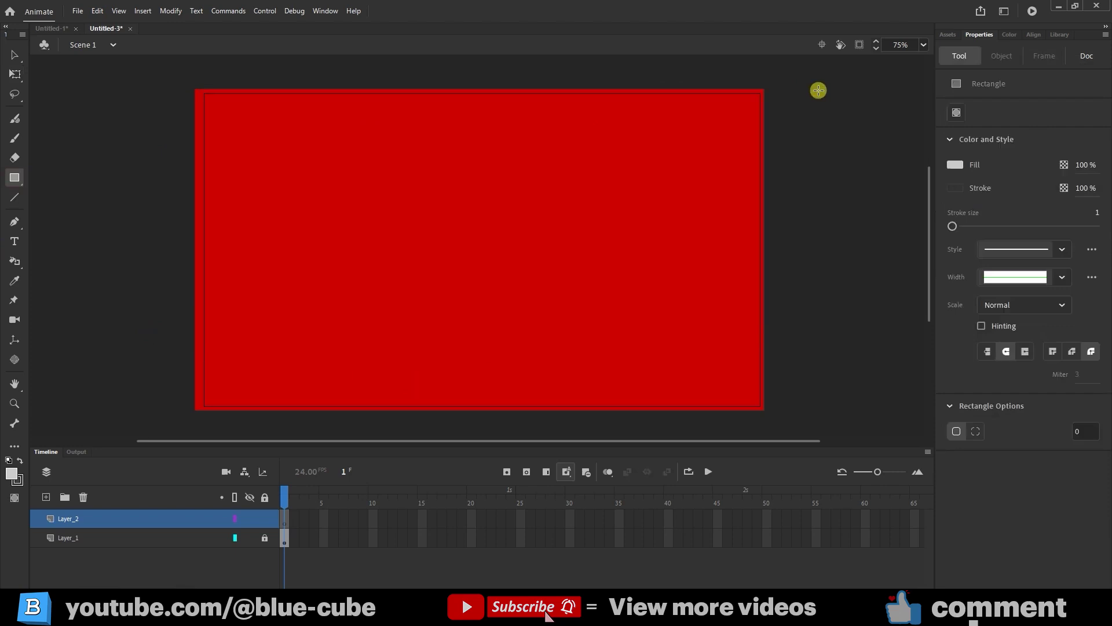
pyautogui.click(955, 112)
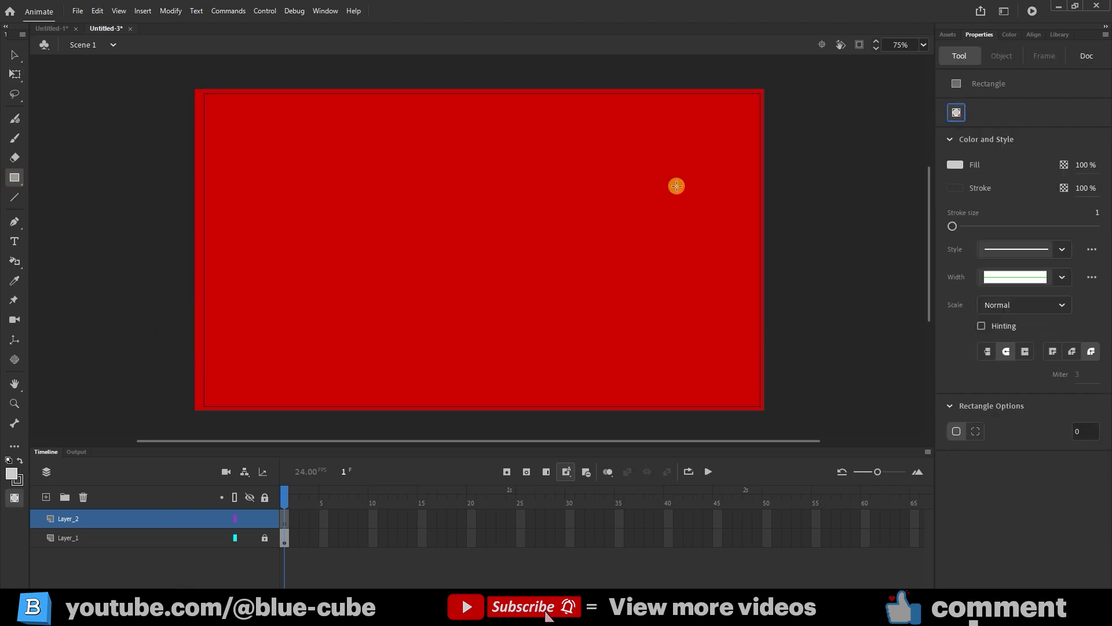
pyautogui.moveTo(647, 142); pyautogui.dragTo(413, 354)
pyautogui.click(15, 73)
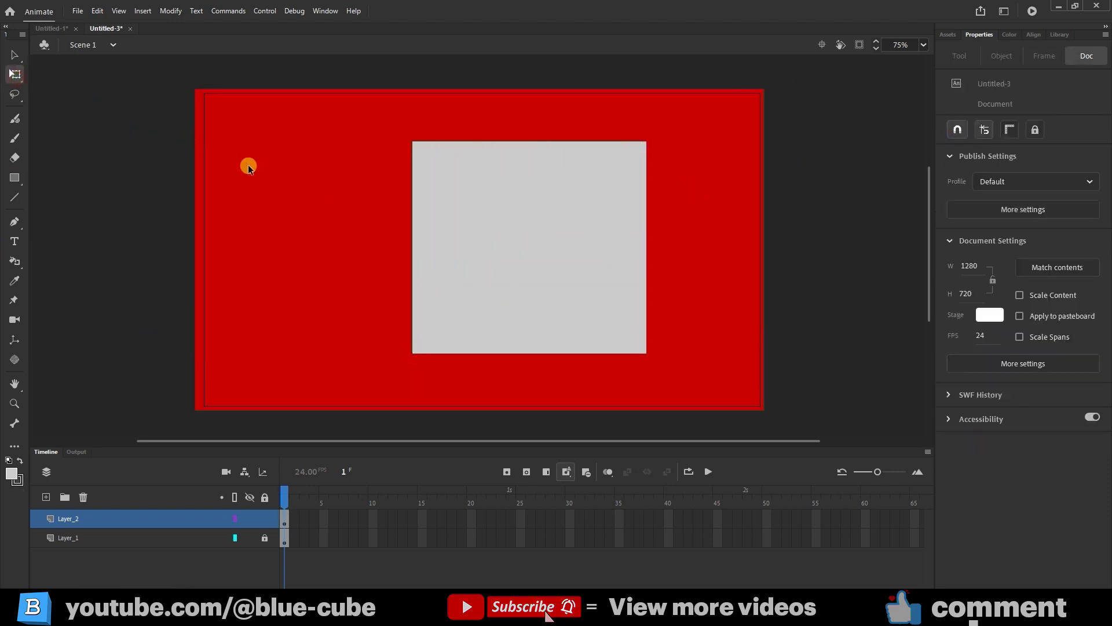
pyautogui.click(520, 233)
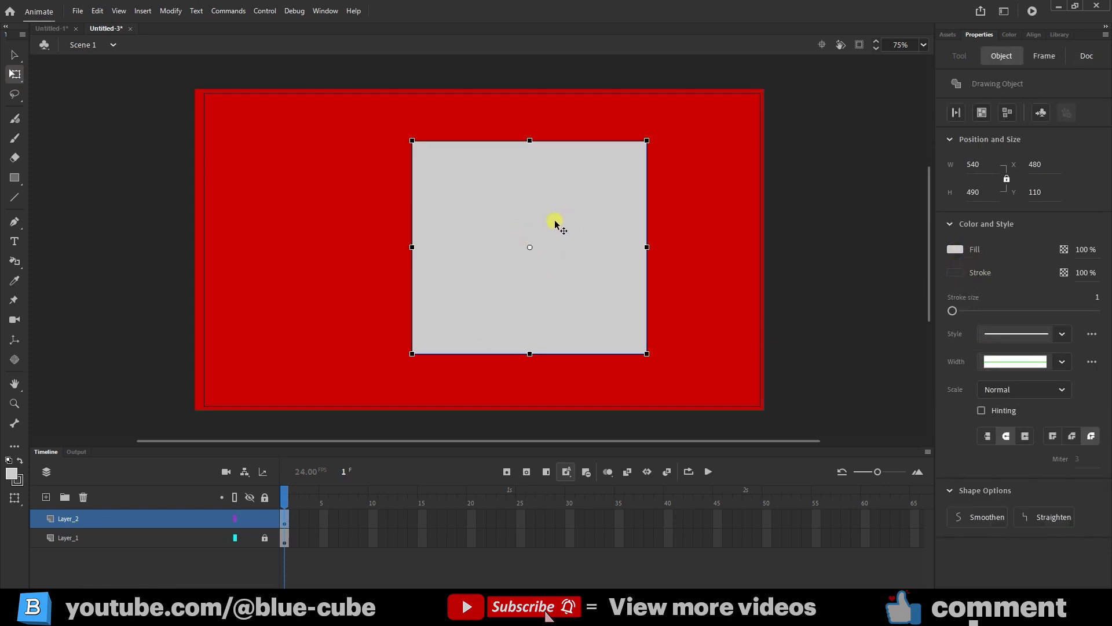
pyautogui.click(554, 245)
pyautogui.press('Delete')
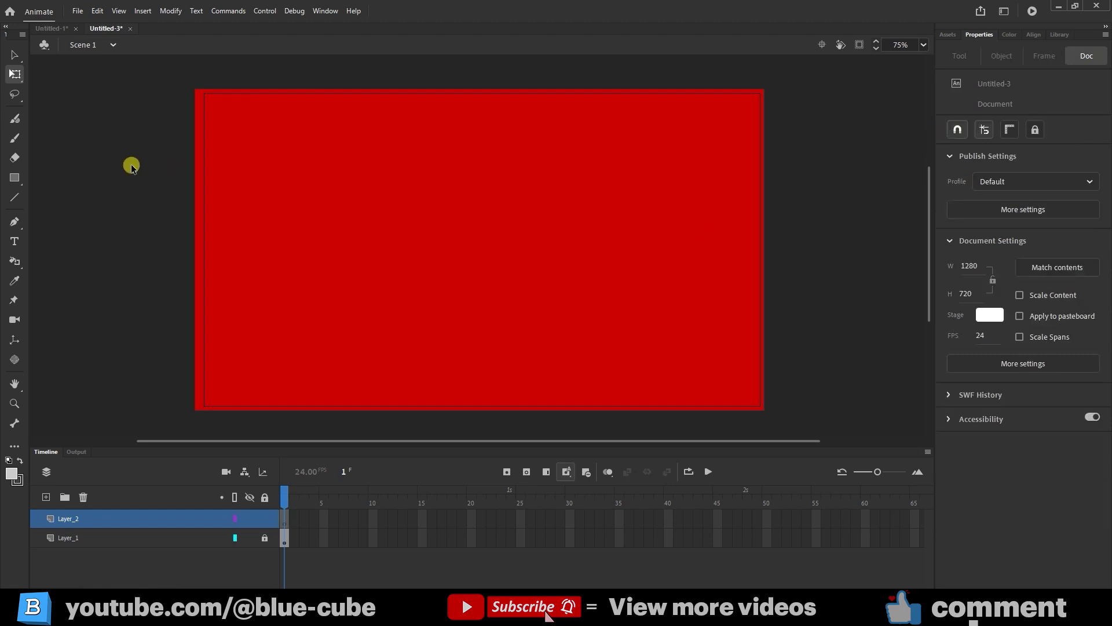
# Draw the grey wall rectangle from the stage's top-right corner to its left edge
pyautogui.click(17, 182)
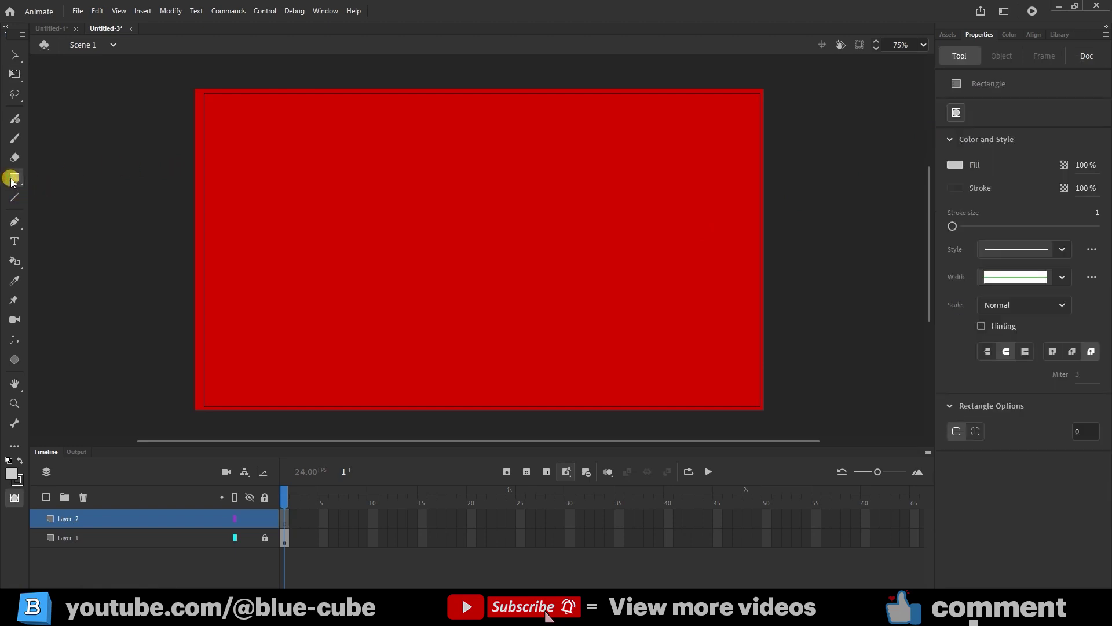
pyautogui.click(956, 113)
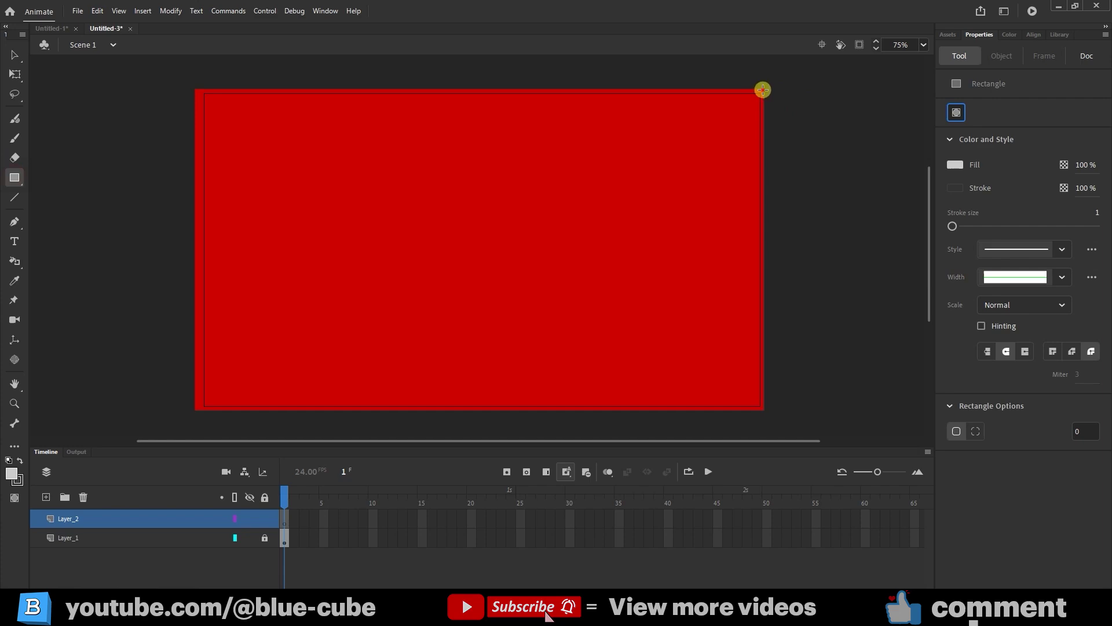
pyautogui.moveTo(764, 90); pyautogui.dragTo(375, 289)
pyautogui.moveTo(315, 314)
pyautogui.mouseDown()
pyautogui.moveTo(213, 365)
pyautogui.moveTo(204, 352)
pyautogui.mouseUp()
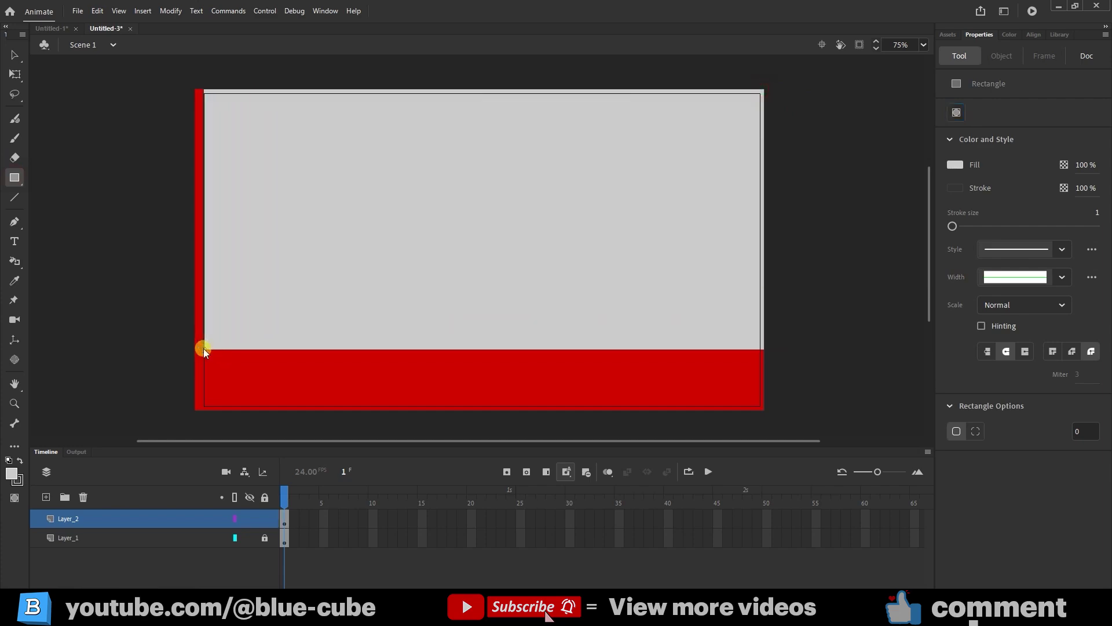
# Select the 1290 × 600 grey wall and set the stage zoom to Fit in Window
pyautogui.click(15, 74)
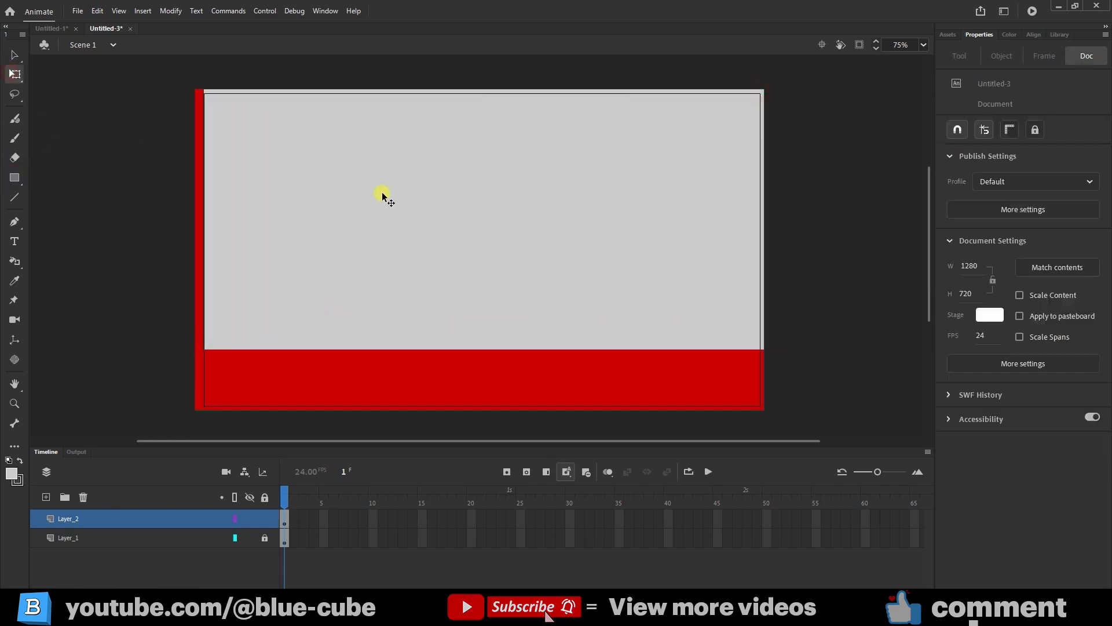
pyautogui.click(501, 235)
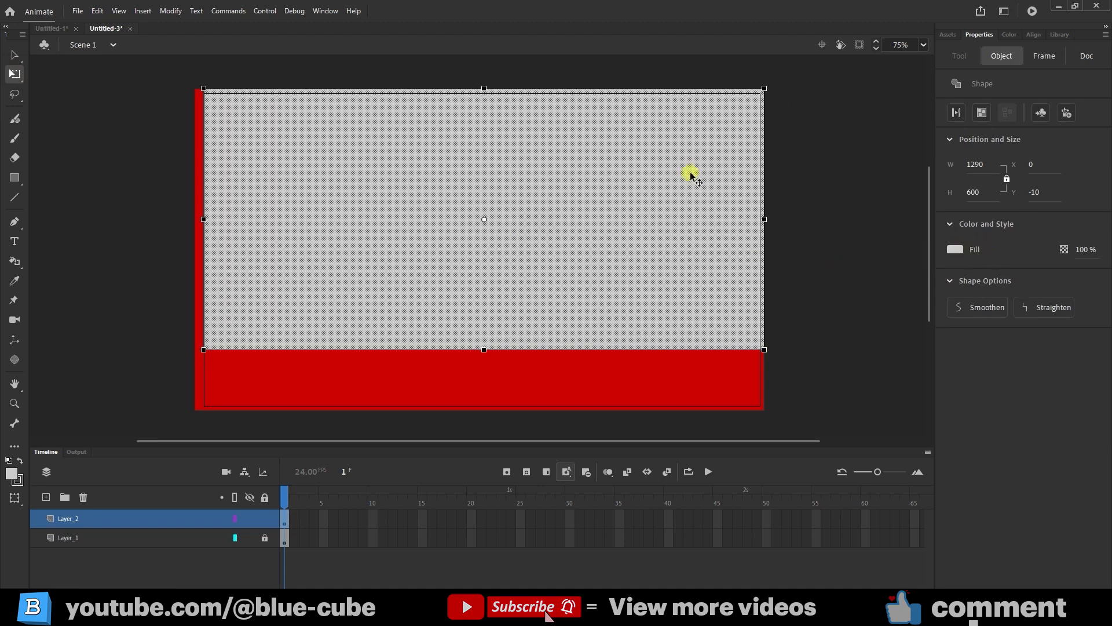
pyautogui.click(923, 45)
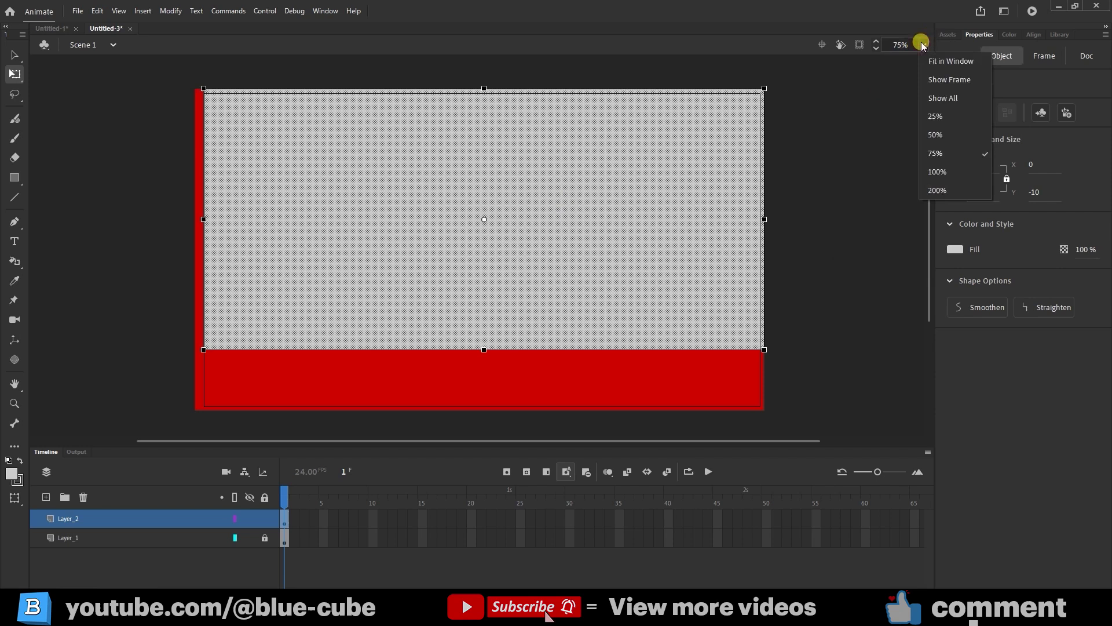
pyautogui.click(949, 60)
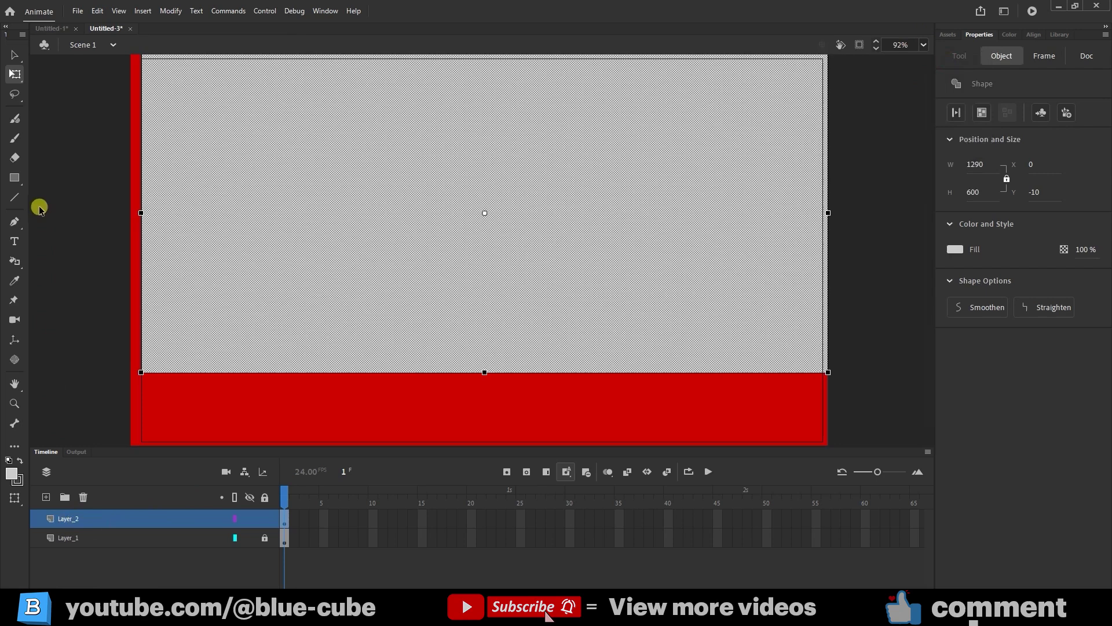
pyautogui.click(13, 180)
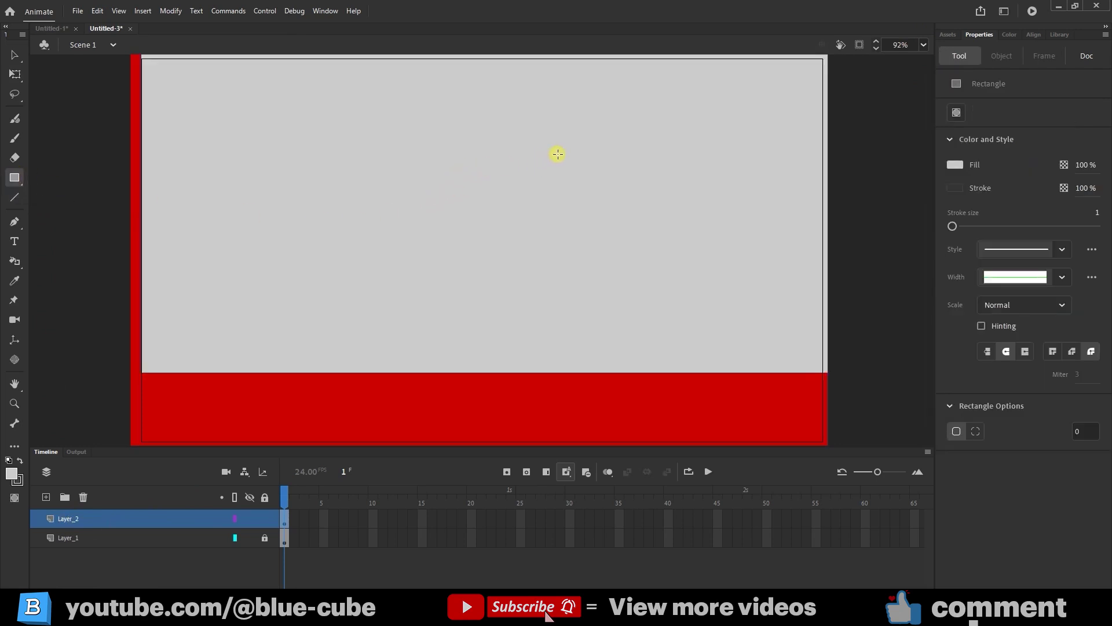
# Draw a 240 × 440 door rectangle on the wall and drag it out, exposing a red opening
pyautogui.moveTo(561, 153); pyautogui.dragTo(436, 384)
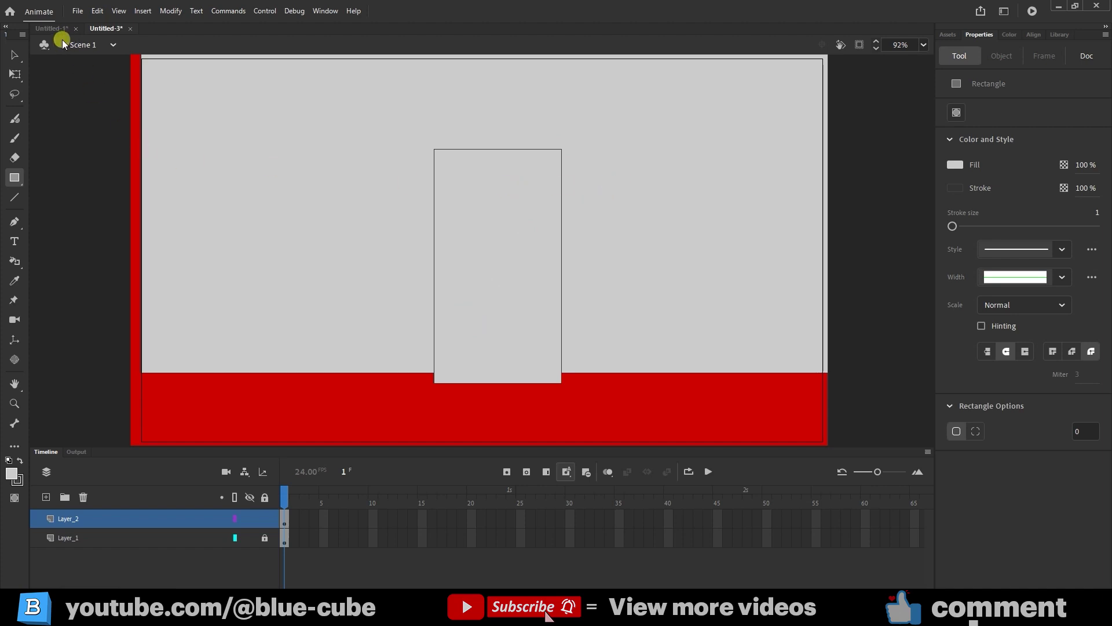
pyautogui.click(15, 75)
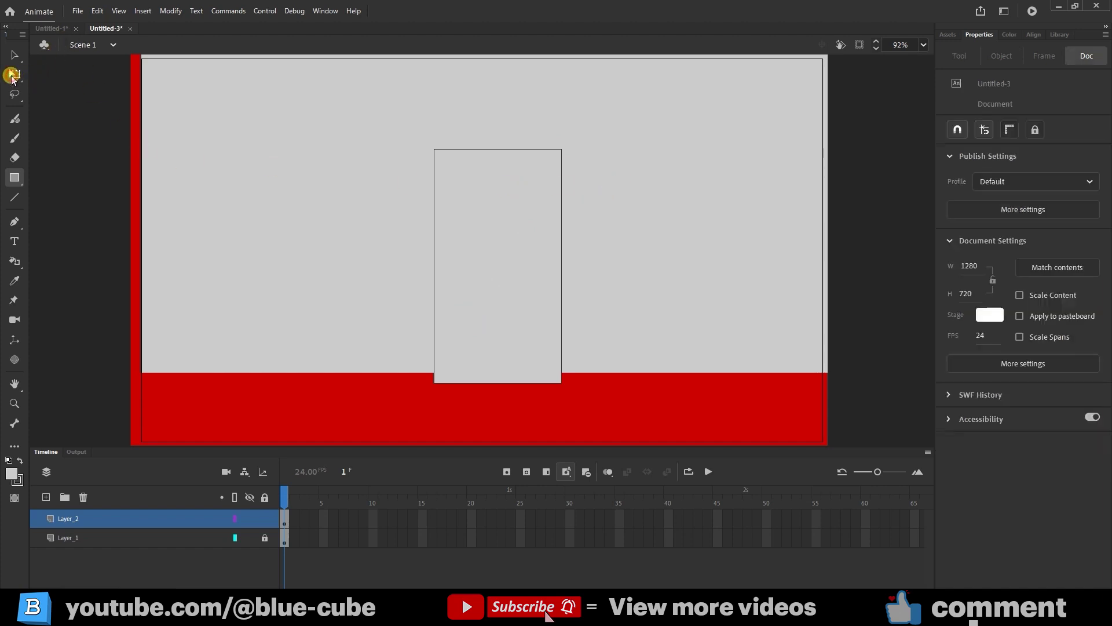
pyautogui.click(503, 230)
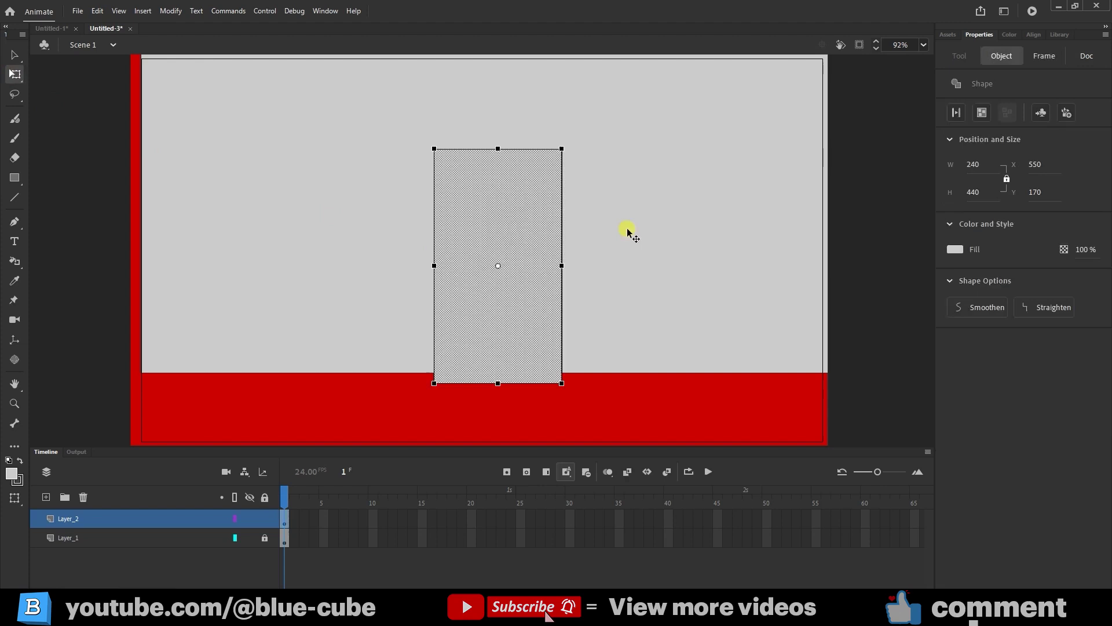
pyautogui.doubleClick(512, 230)
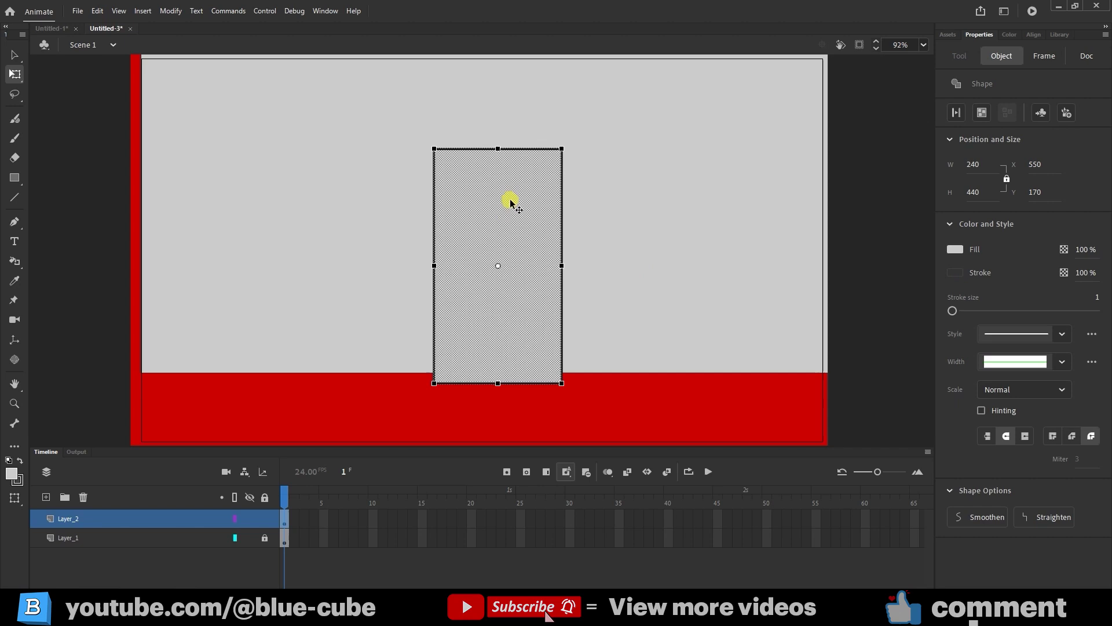
pyautogui.moveTo(510, 203); pyautogui.dragTo(439, 446)
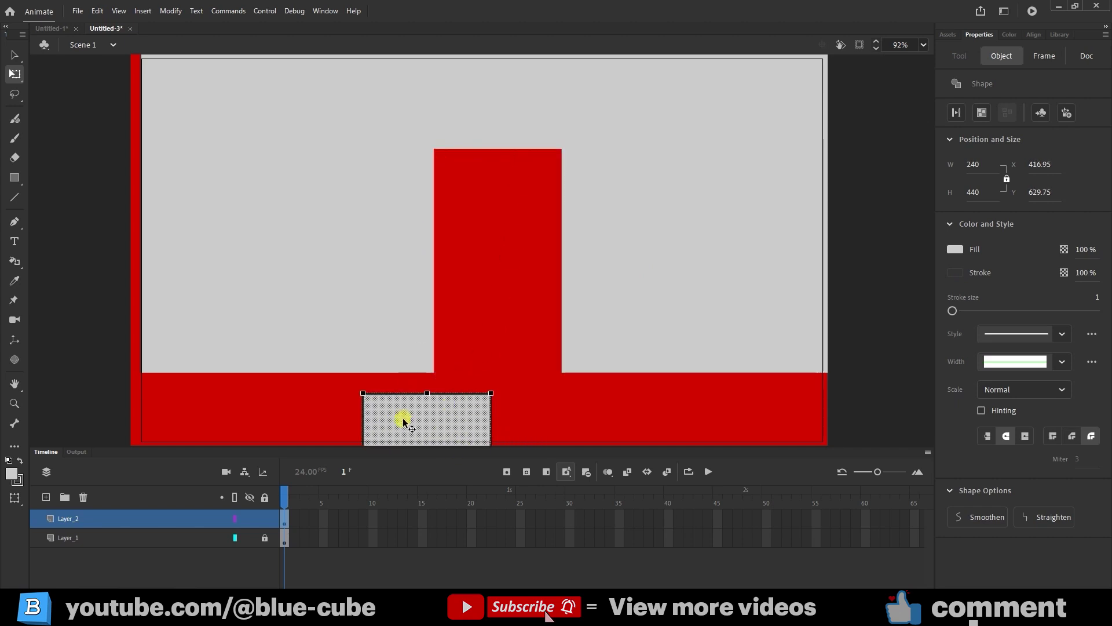
pyautogui.moveTo(450, 417); pyautogui.dragTo(499, 261)
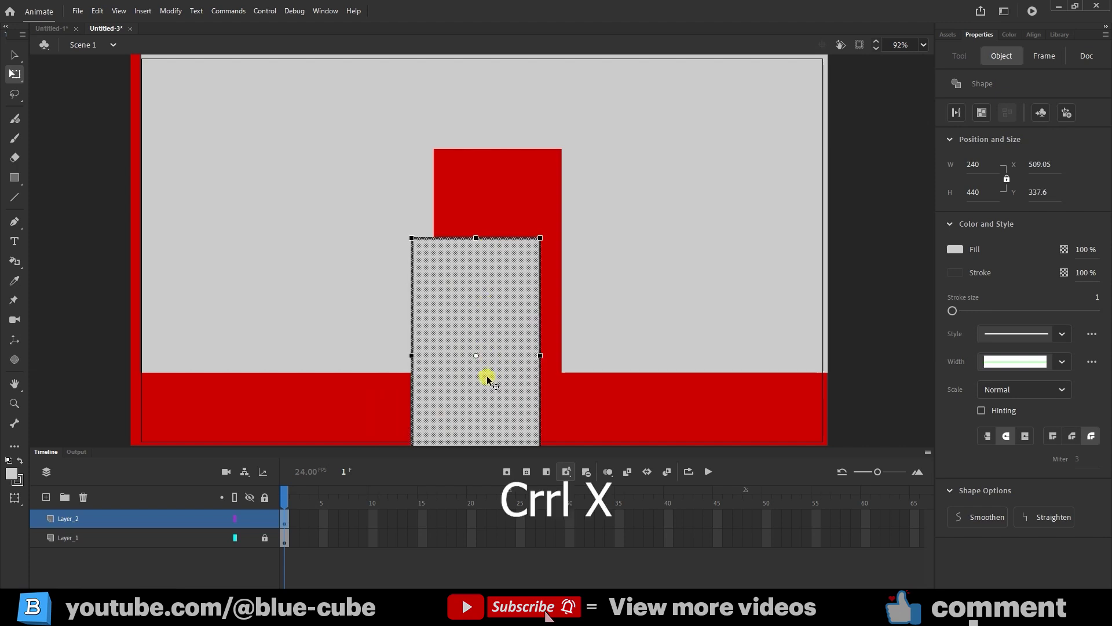
# Cut the door rectangle and paste it onto a new Layer_3, shifting it slightly
pyautogui.hotkey('ctrl', 'x')
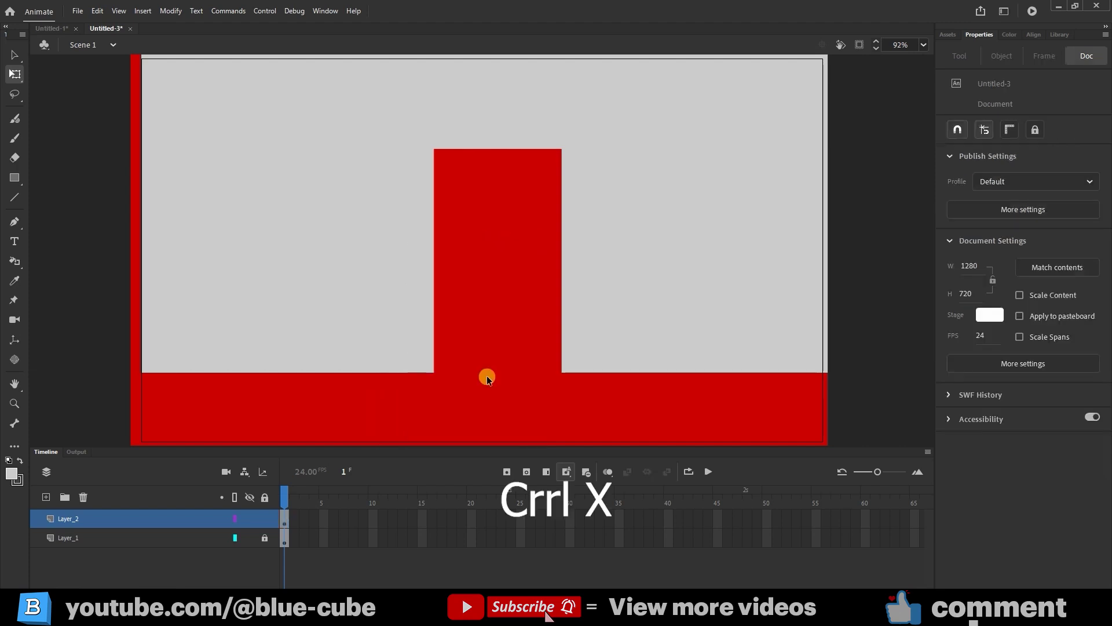
pyautogui.click(46, 497)
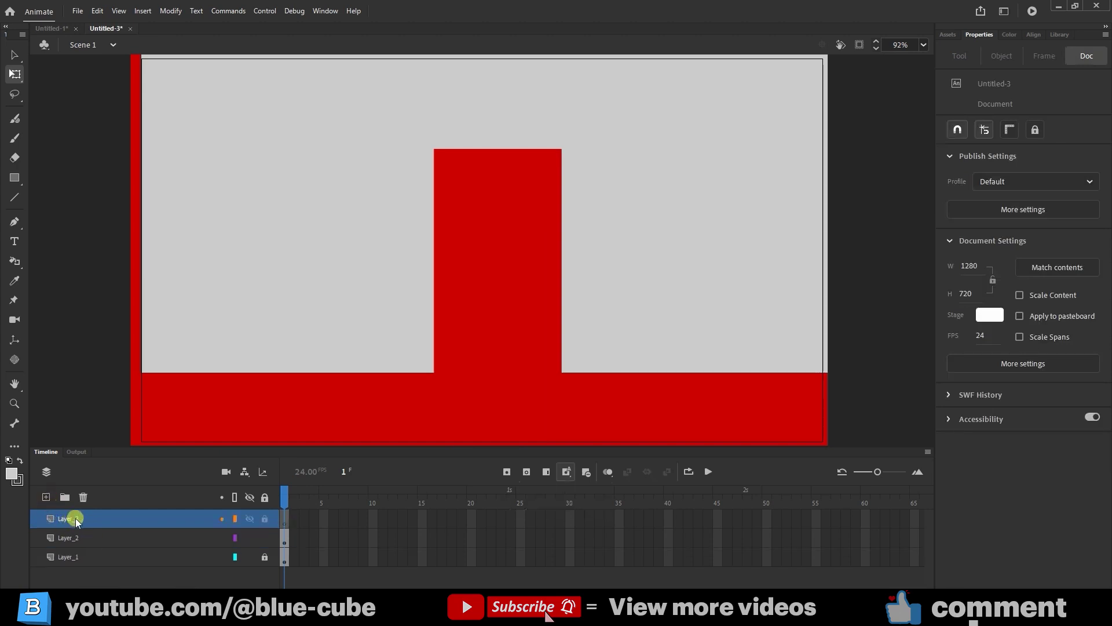
pyautogui.hotkey('ctrl', 'v')
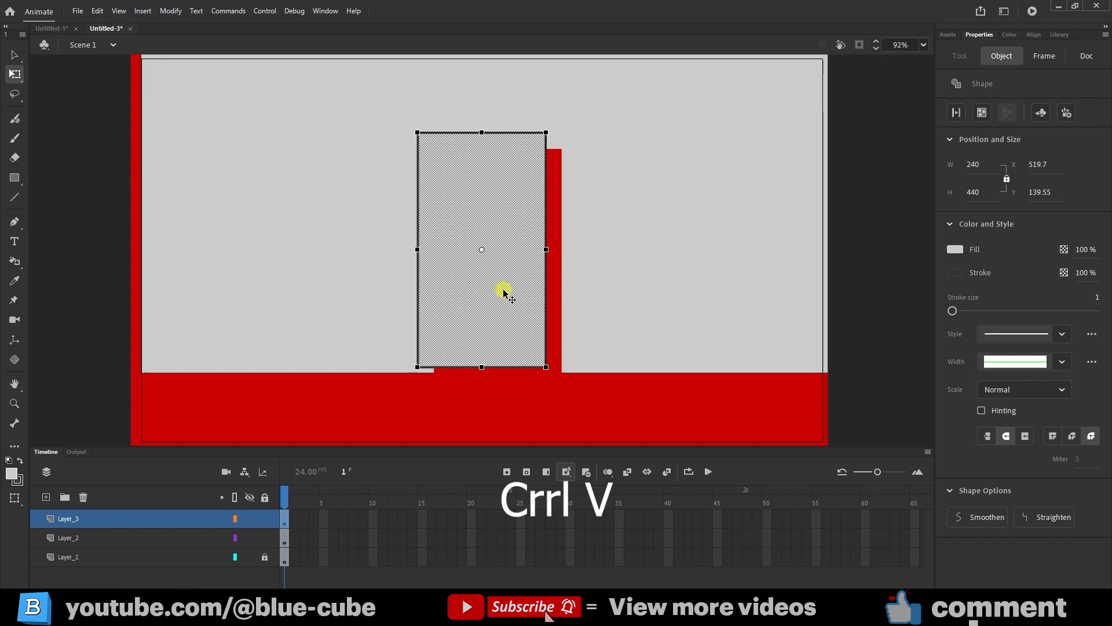
pyautogui.moveTo(502, 294); pyautogui.dragTo(487, 319)
# Select the whole door rectangle with its outline and convert it into a drawing object
pyautogui.click(514, 397)
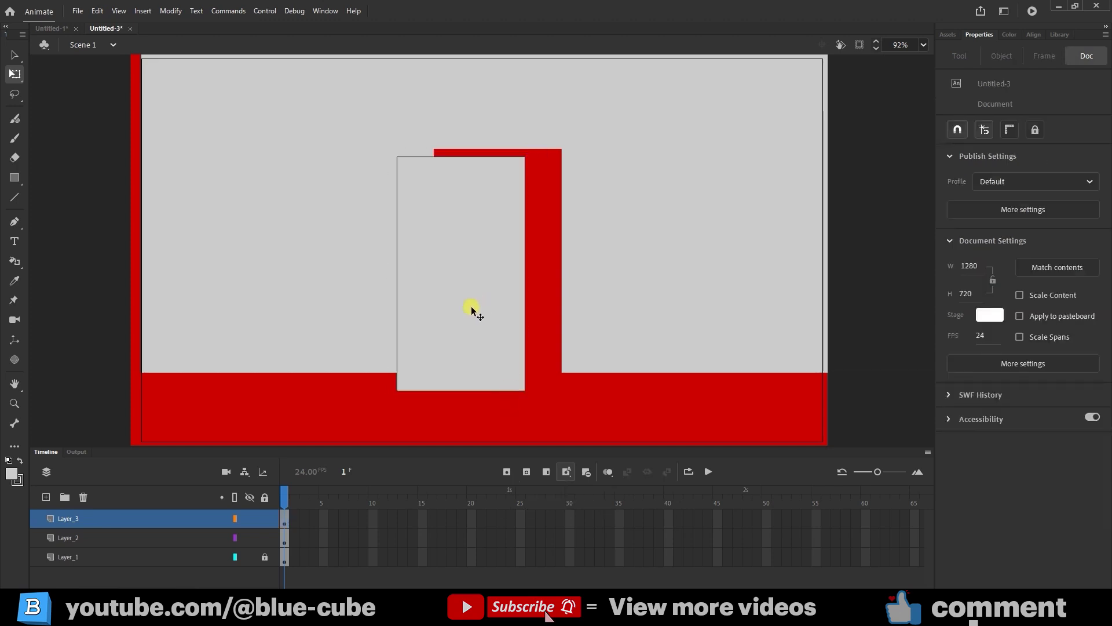
pyautogui.click(470, 307)
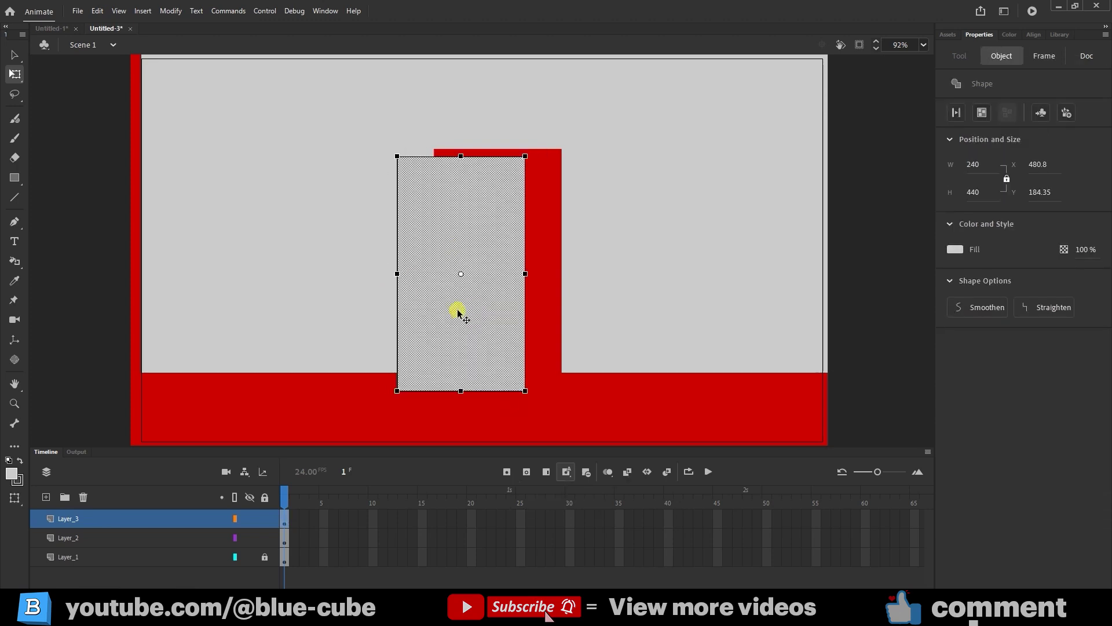
pyautogui.moveTo(458, 313)
pyautogui.mouseDown()
pyautogui.moveTo(463, 300)
pyautogui.moveTo(463, 311)
pyautogui.mouseUp()
pyautogui.hotkey('ctrl', 'z')
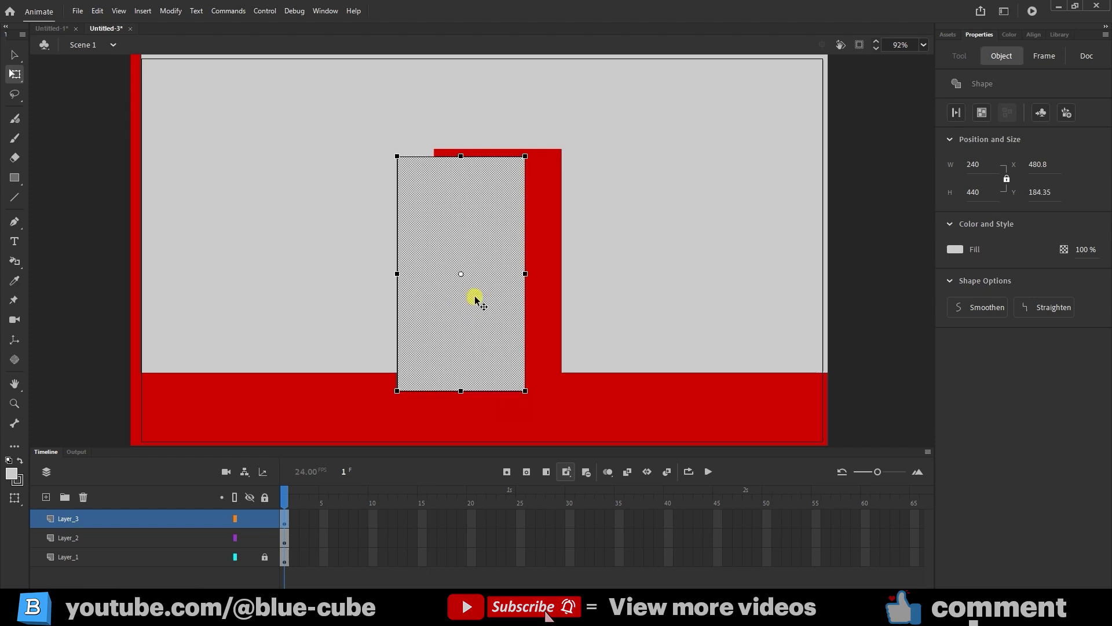
pyautogui.doubleClick(477, 297)
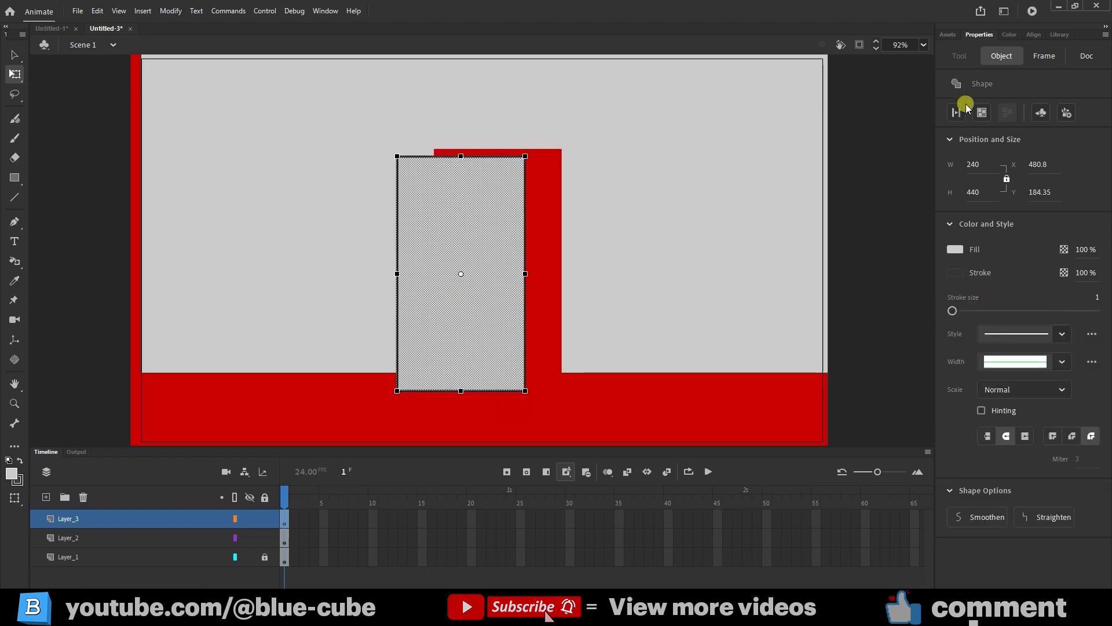
pyautogui.click(980, 113)
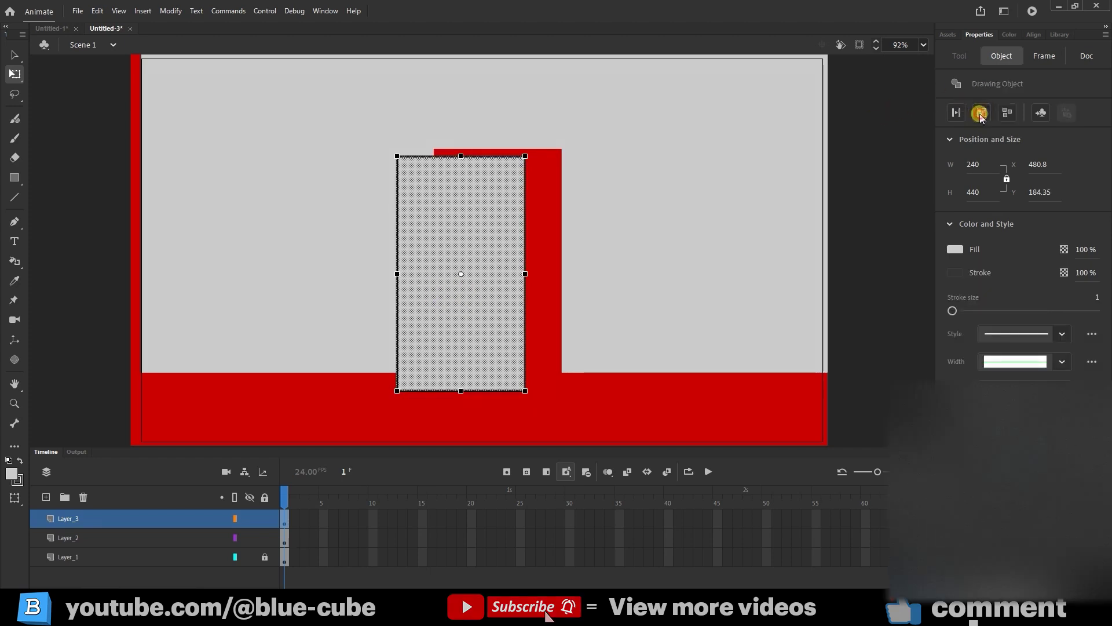
pyautogui.click(596, 390)
pyautogui.click(489, 301)
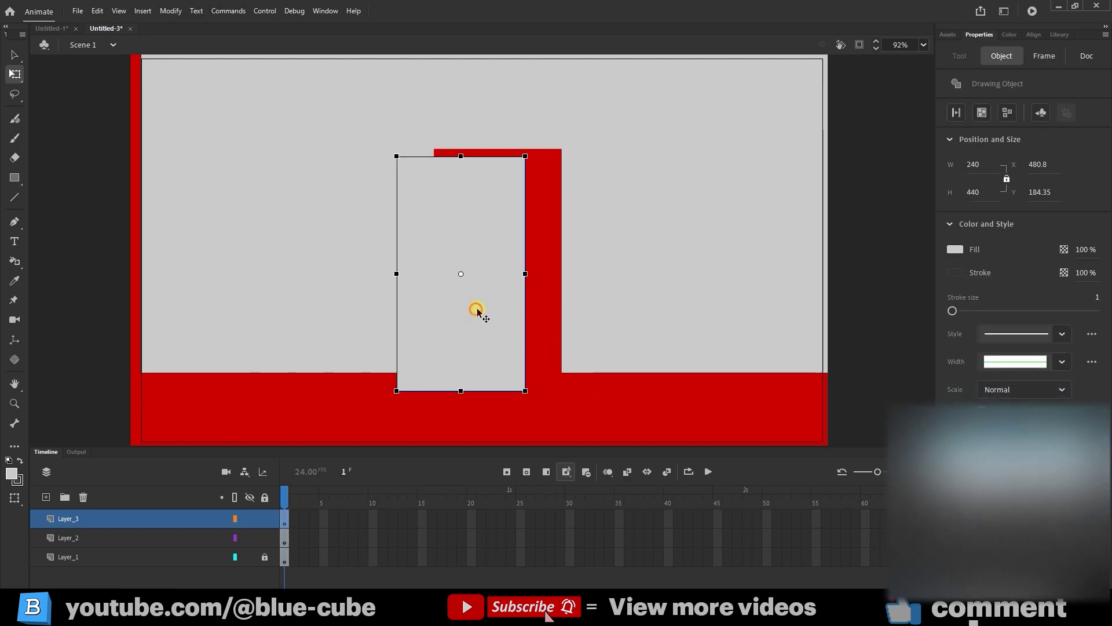
# Fill the door with blue #336699 and rename Layer_3 to 'door'
pyautogui.click(955, 249)
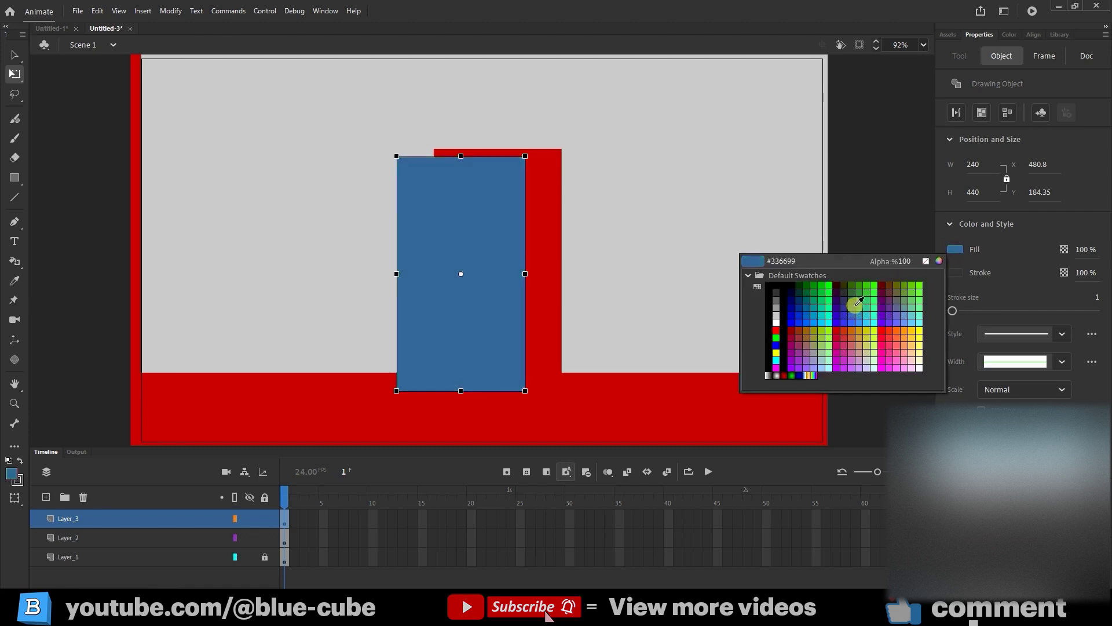
pyautogui.click(852, 305)
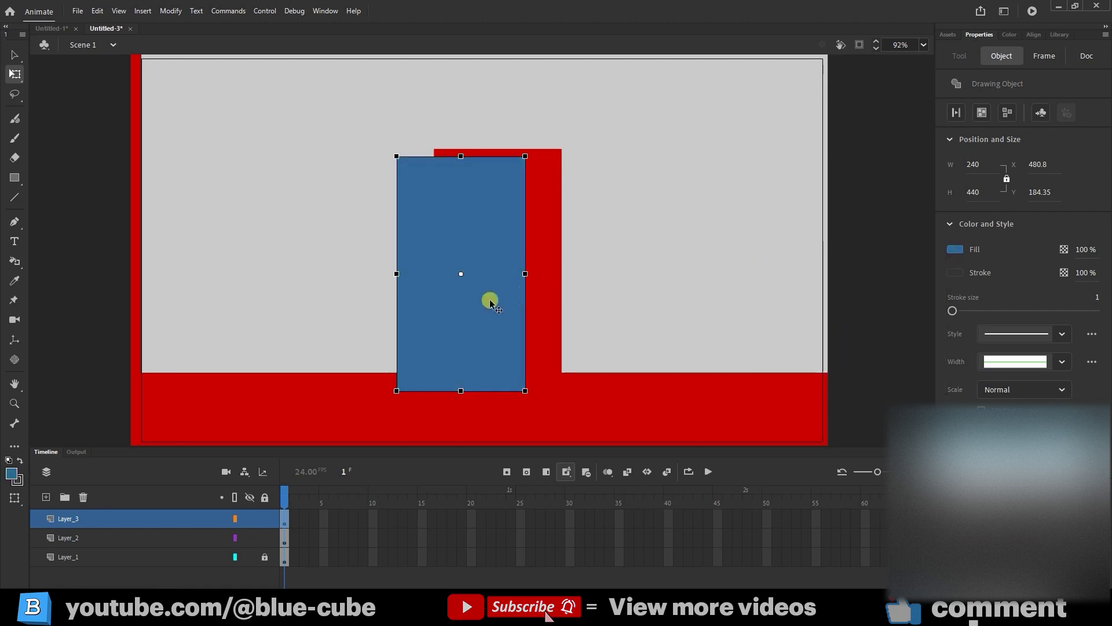
pyautogui.doubleClick(69, 518)
pyautogui.write('s')
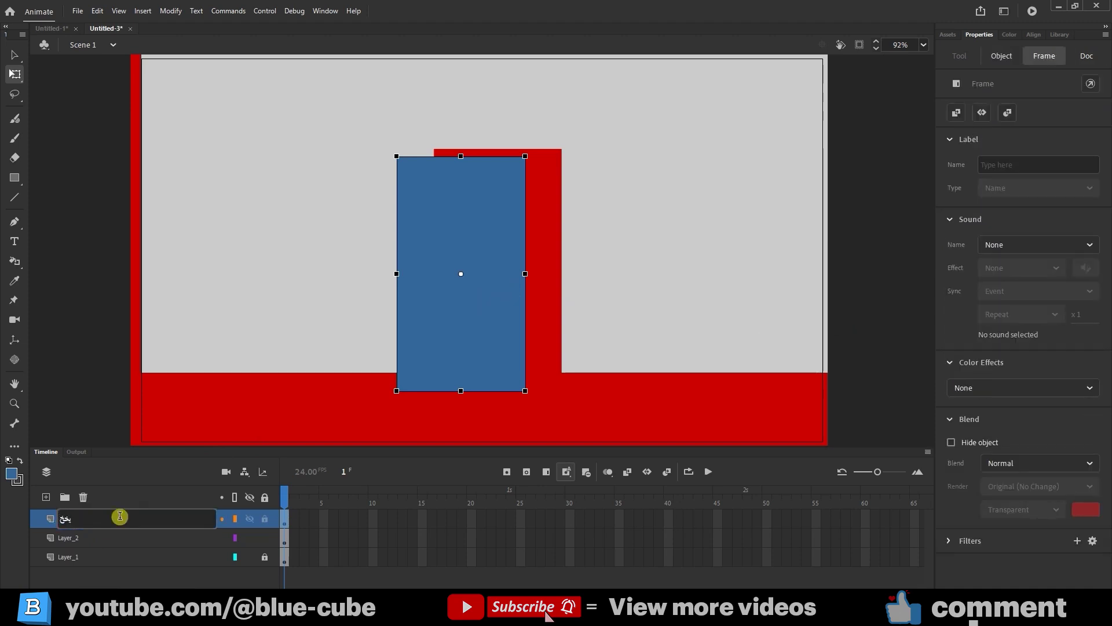
pyautogui.write('door')
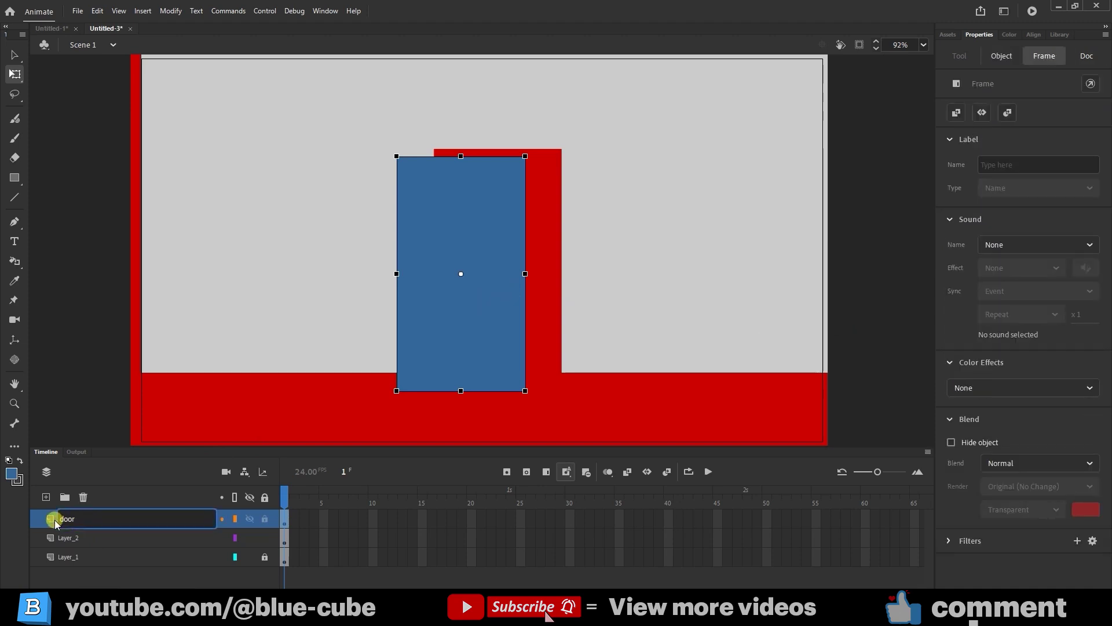
pyautogui.press('Return')
# Move the blue door over the red opening and zoom in on it
pyautogui.moveTo(491, 208); pyautogui.dragTo(527, 199)
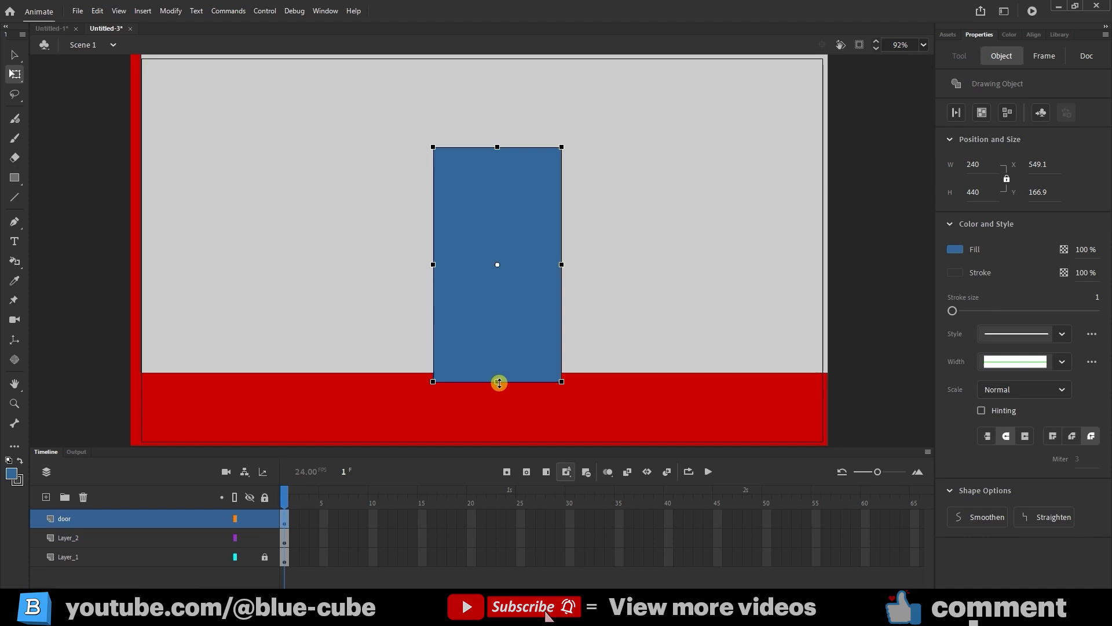
pyautogui.click(15, 404)
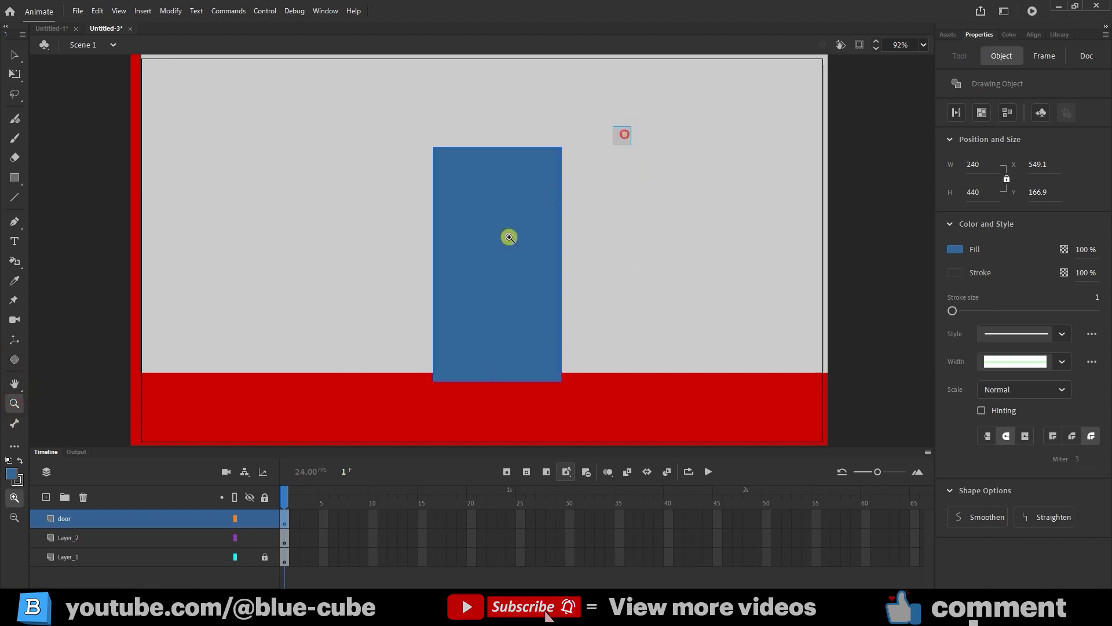
pyautogui.moveTo(630, 126); pyautogui.dragTo(367, 404)
# Resize the door's bottom edge to rest on the red floor, keeping its 240 width
pyautogui.click(19, 81)
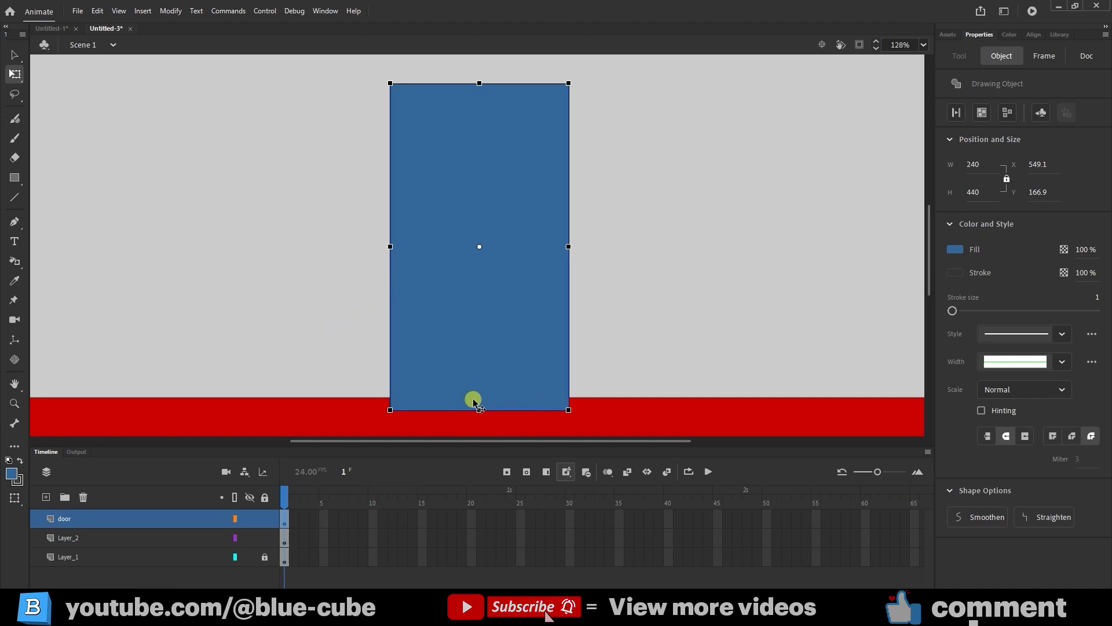
pyautogui.press('alt')
pyautogui.moveTo(479, 410); pyautogui.dragTo(486, 397)
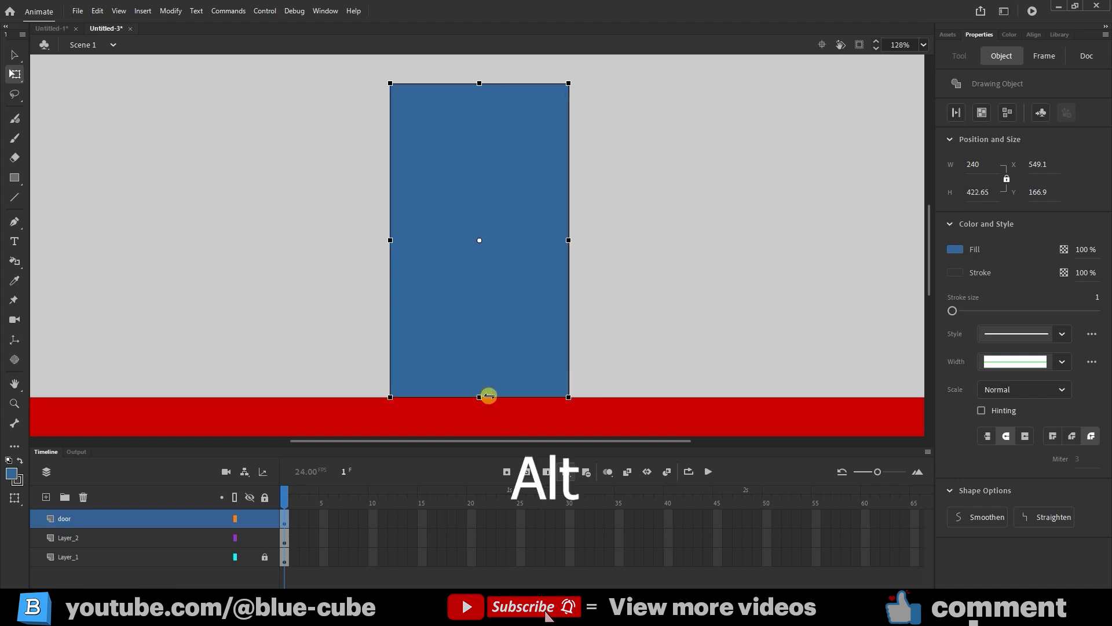
pyautogui.click(565, 415)
pyautogui.click(469, 313)
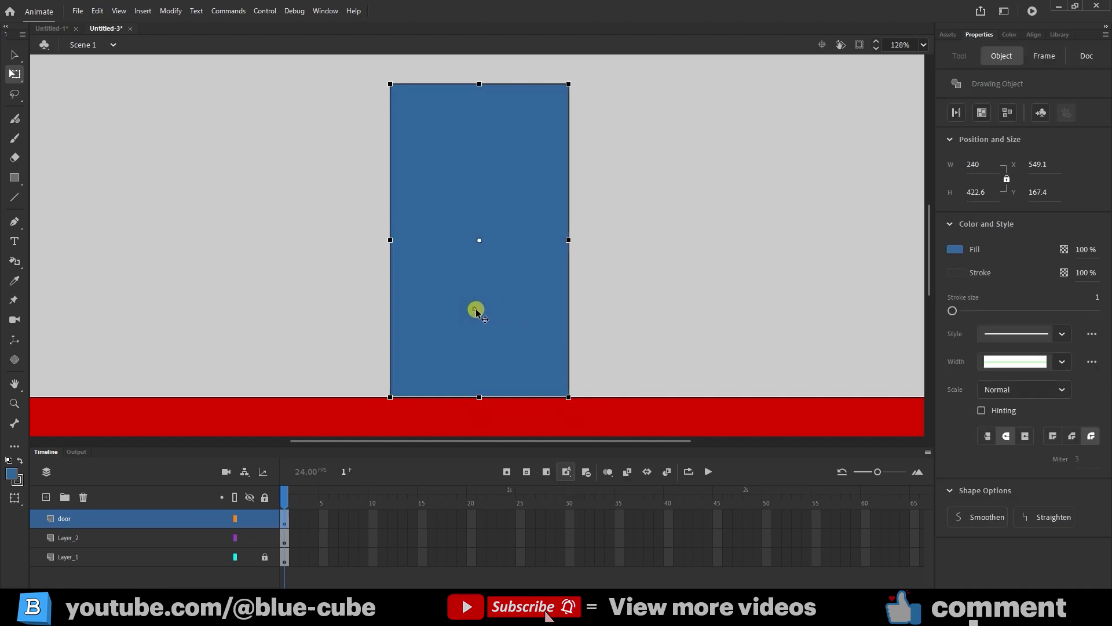
pyautogui.click(585, 417)
pyautogui.click(567, 241)
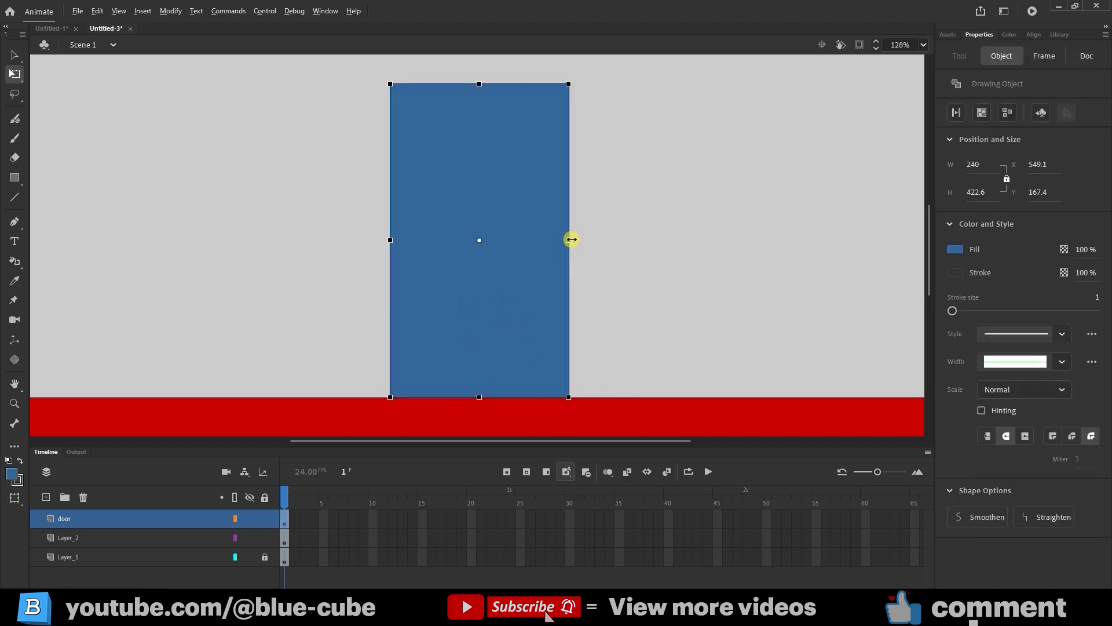
pyautogui.moveTo(571, 239)
pyautogui.mouseDown()
pyautogui.moveTo(558, 241)
pyautogui.moveTo(572, 243)
pyautogui.mouseUp()
pyautogui.click(630, 123)
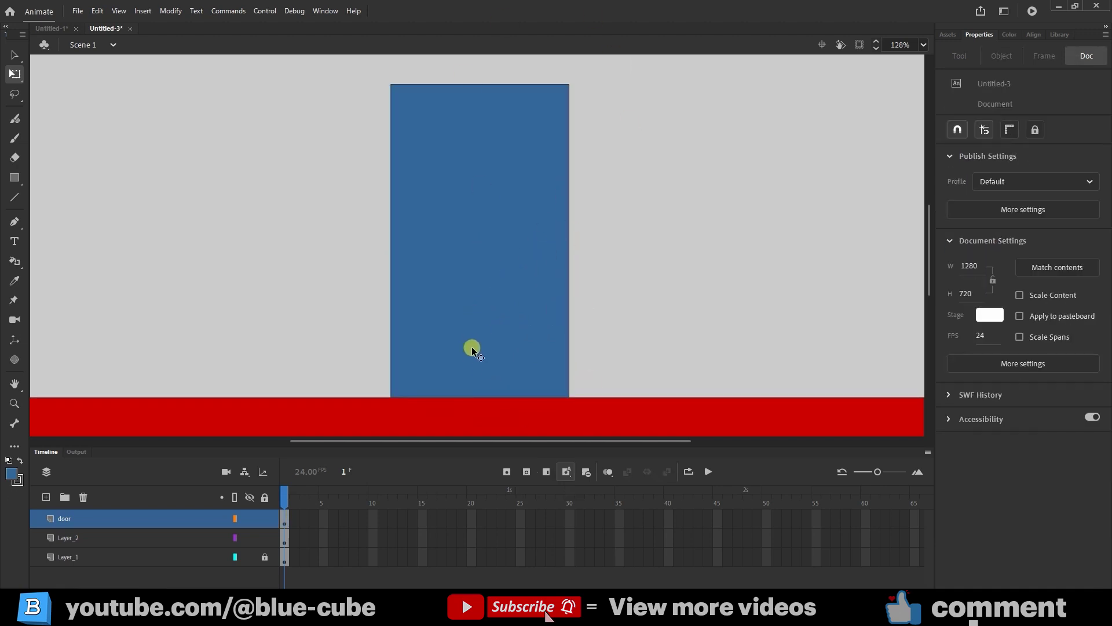
# Lock Layer_2 and make the door layer the active drawing layer
pyautogui.press('o')
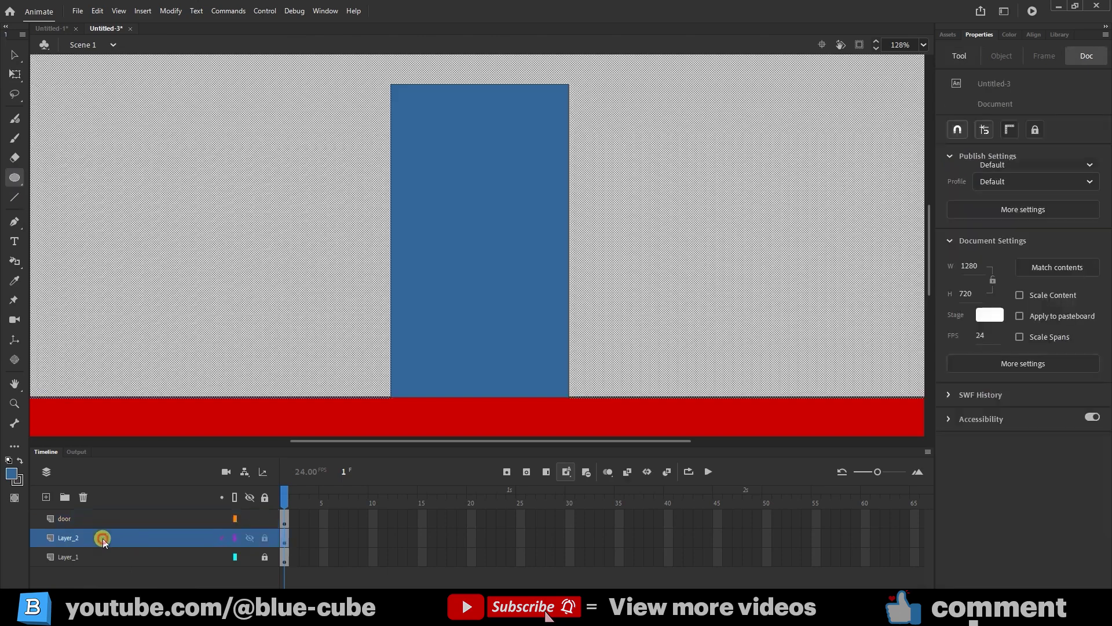
pyautogui.click(103, 540)
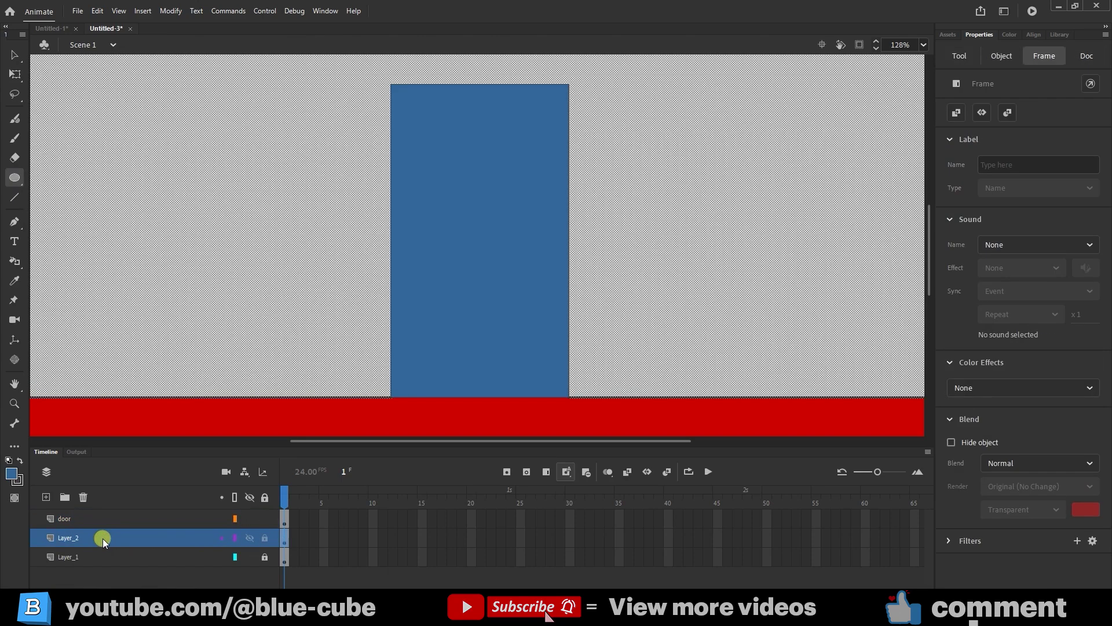
pyautogui.click(264, 539)
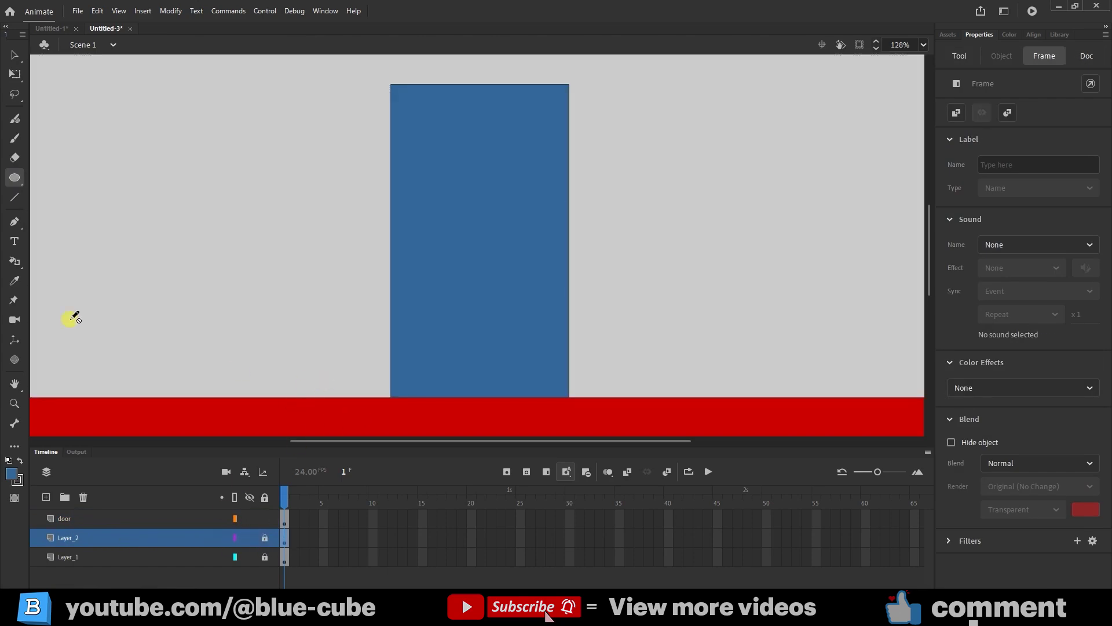
pyautogui.click(15, 177)
pyautogui.click(86, 518)
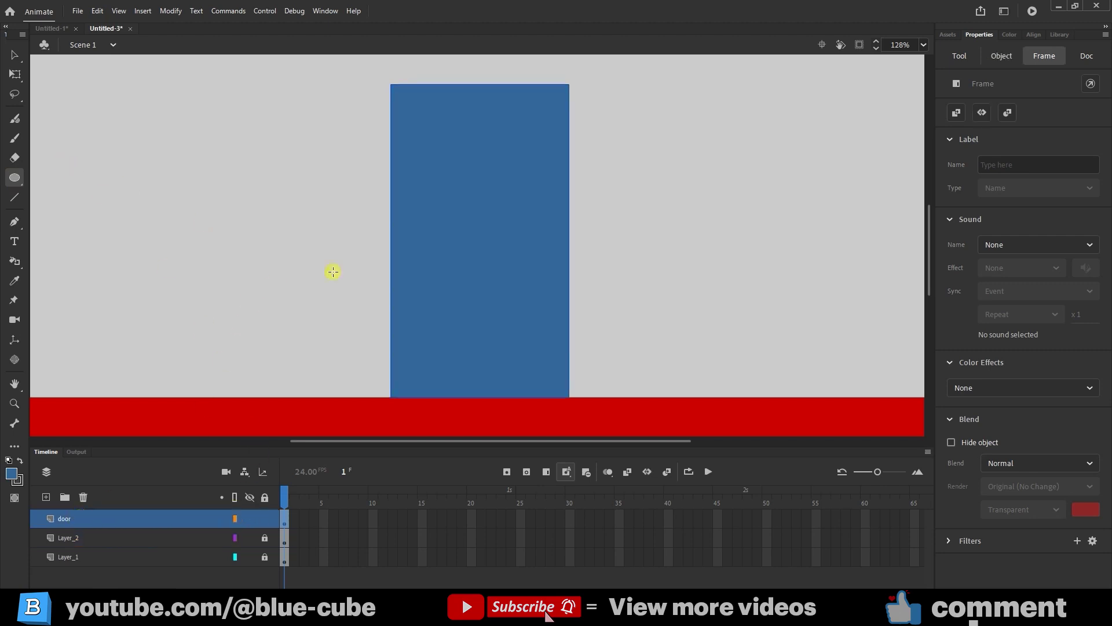
# Draw a small circle, make it a drawing object, and move it right of the door
pyautogui.hotkey('ctrl', 'shift', 'v')
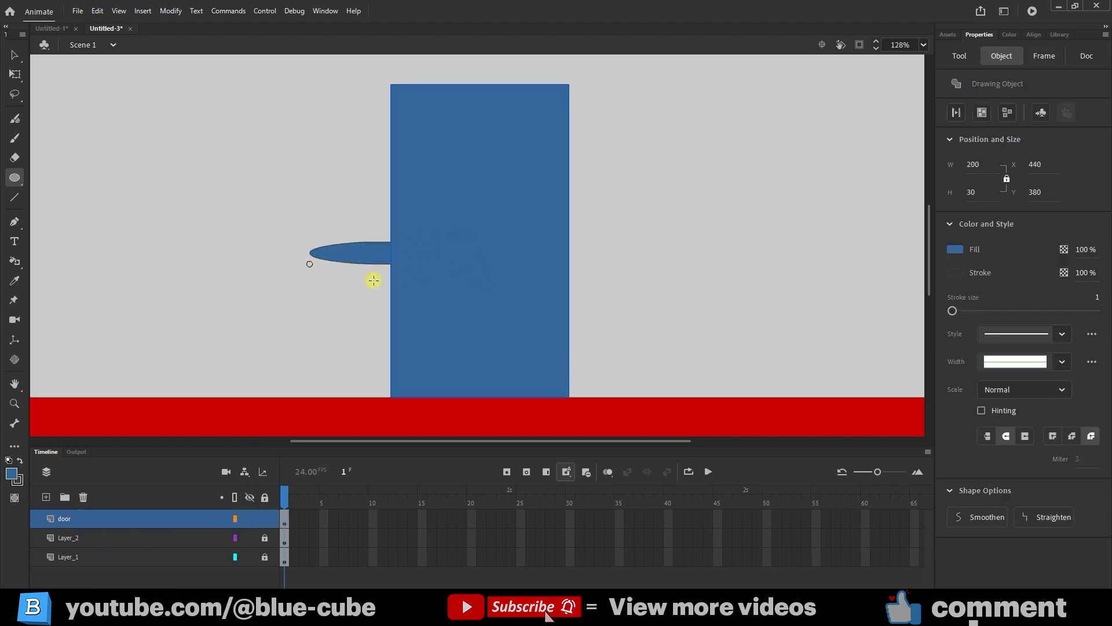
pyautogui.hotkey('ctrl', 'z')
pyautogui.moveTo(243, 227); pyautogui.dragTo(273, 264)
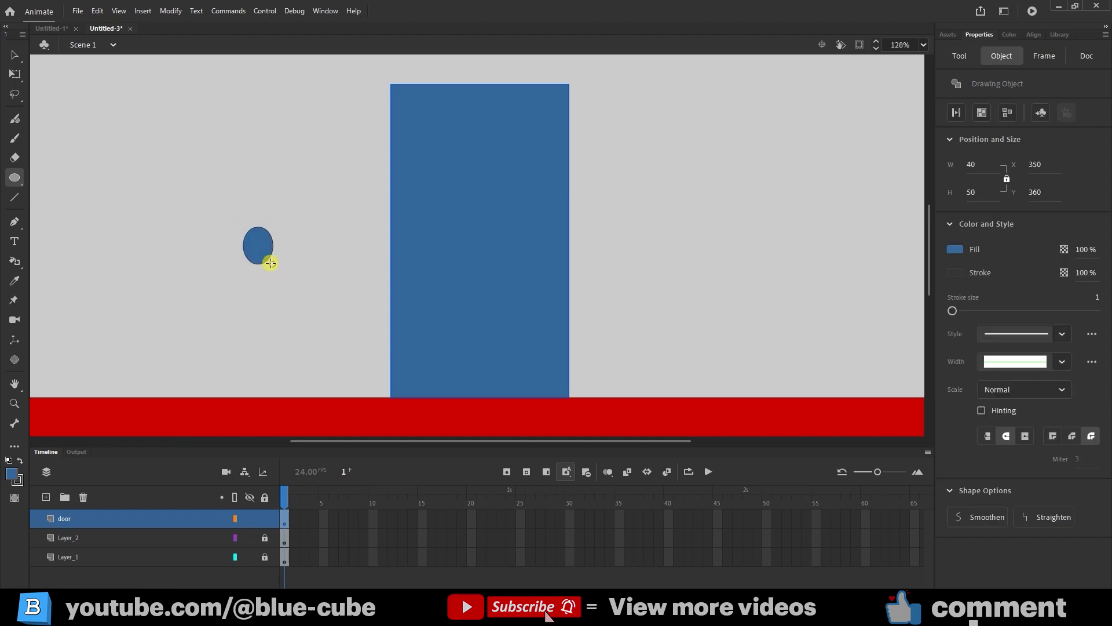
pyautogui.click(14, 73)
pyautogui.moveTo(294, 189); pyautogui.dragTo(223, 273)
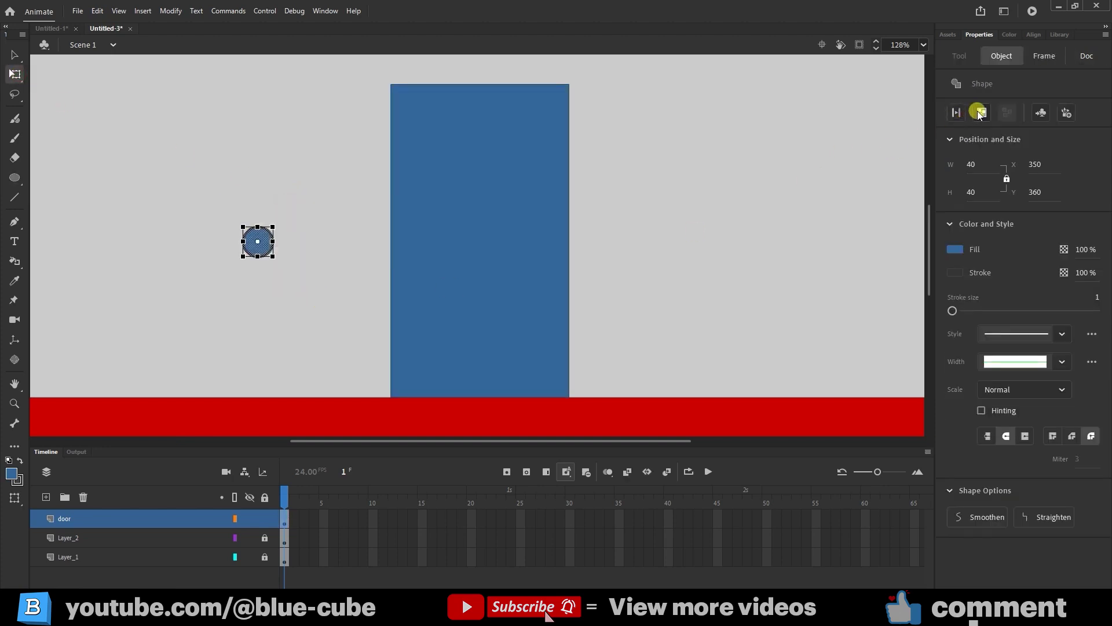
pyautogui.click(980, 113)
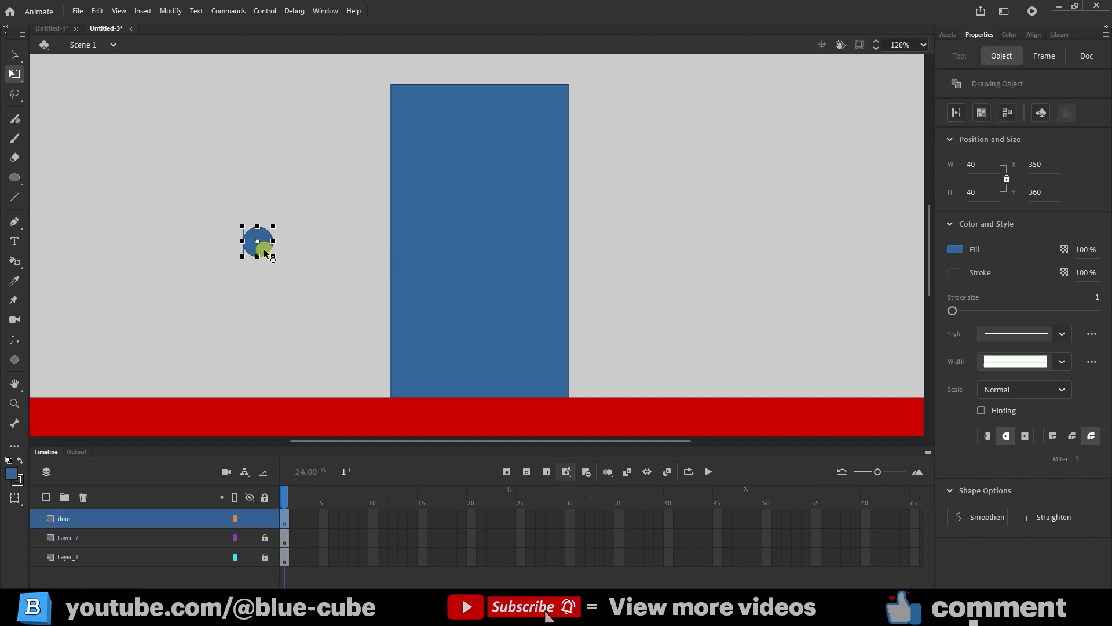
pyautogui.moveTo(265, 253); pyautogui.dragTo(606, 260)
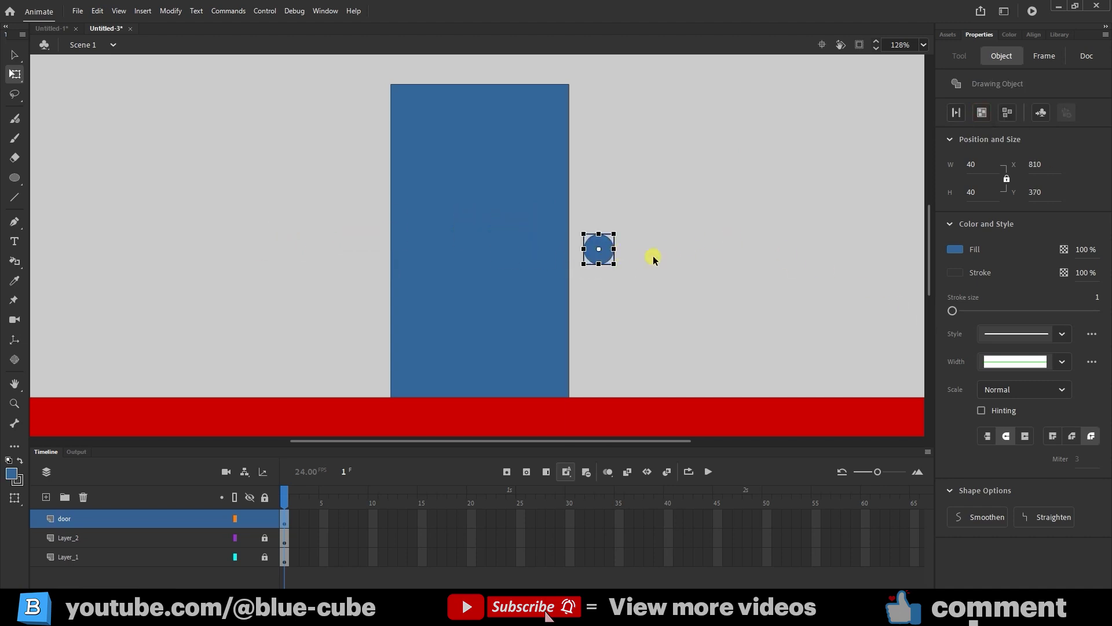
# Colour the circle cyan-blue and place it on the door's right side as a knob
pyautogui.click(953, 249)
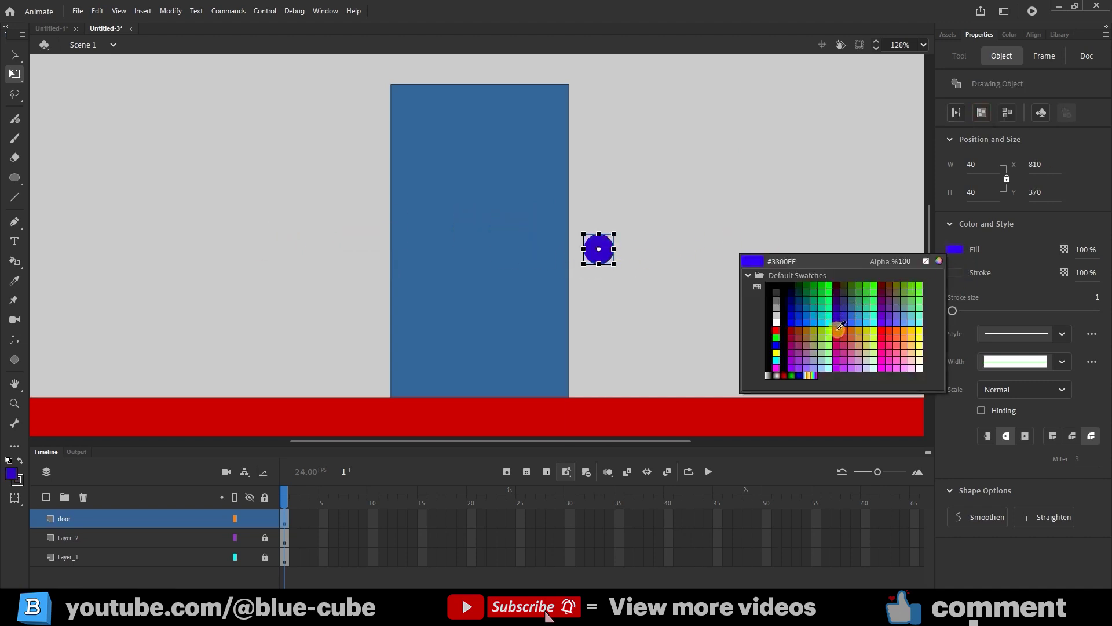
pyautogui.click(838, 328)
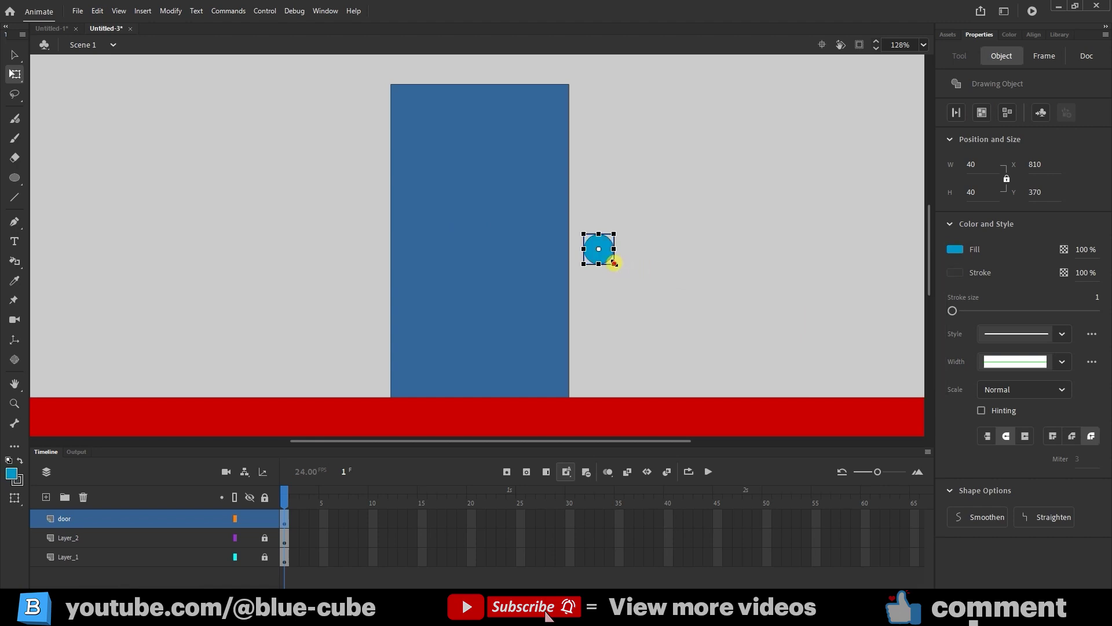
pyautogui.moveTo(614, 262); pyautogui.dragTo(553, 248)
pyautogui.hotkey('shift', 'Left')
# Nudge the doorknob slightly right, then marquee-select the whole door
pyautogui.hotkey('ctrl', 'z')
pyautogui.click(613, 281)
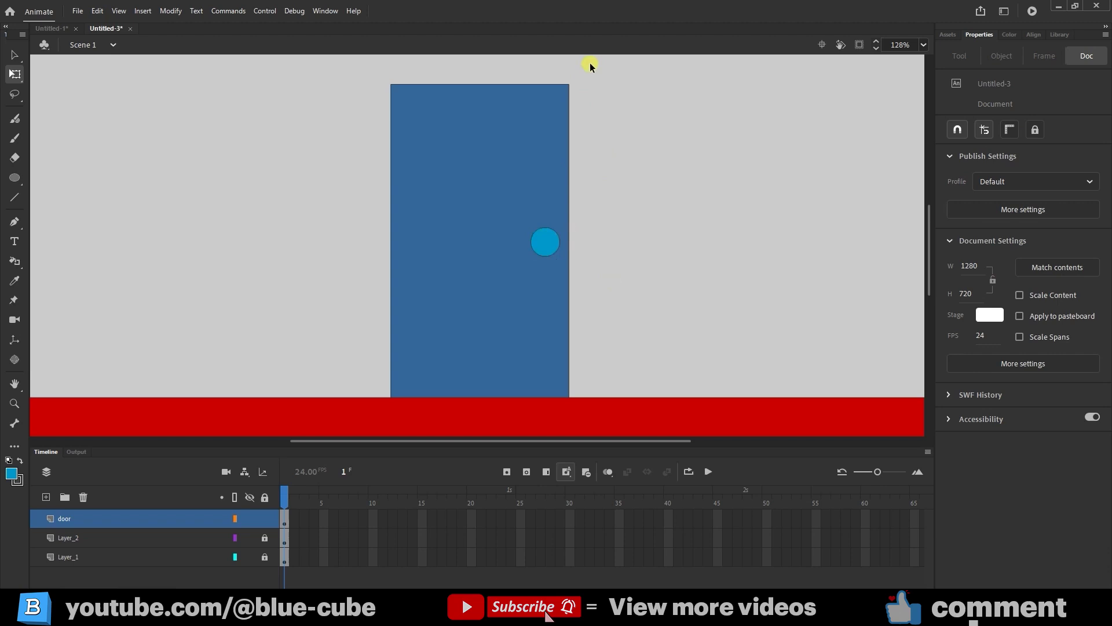
pyautogui.moveTo(590, 66); pyautogui.dragTo(388, 412)
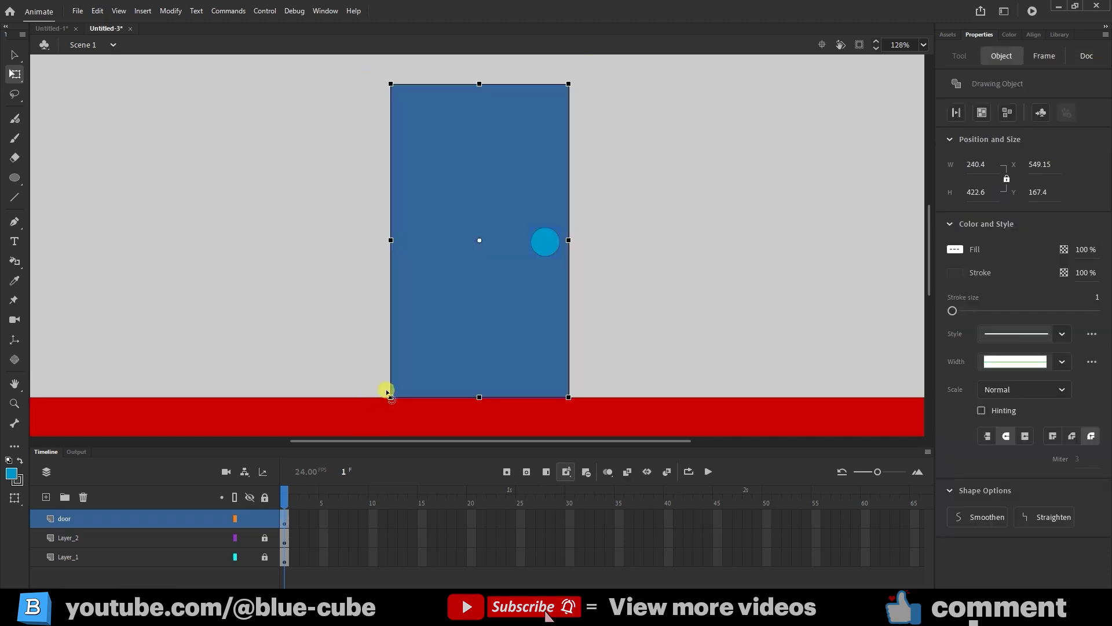
# Undo the accidental door move and select frames 2–44 across all three layers
pyautogui.click(980, 113)
pyautogui.moveTo(517, 273); pyautogui.dragTo(567, 303)
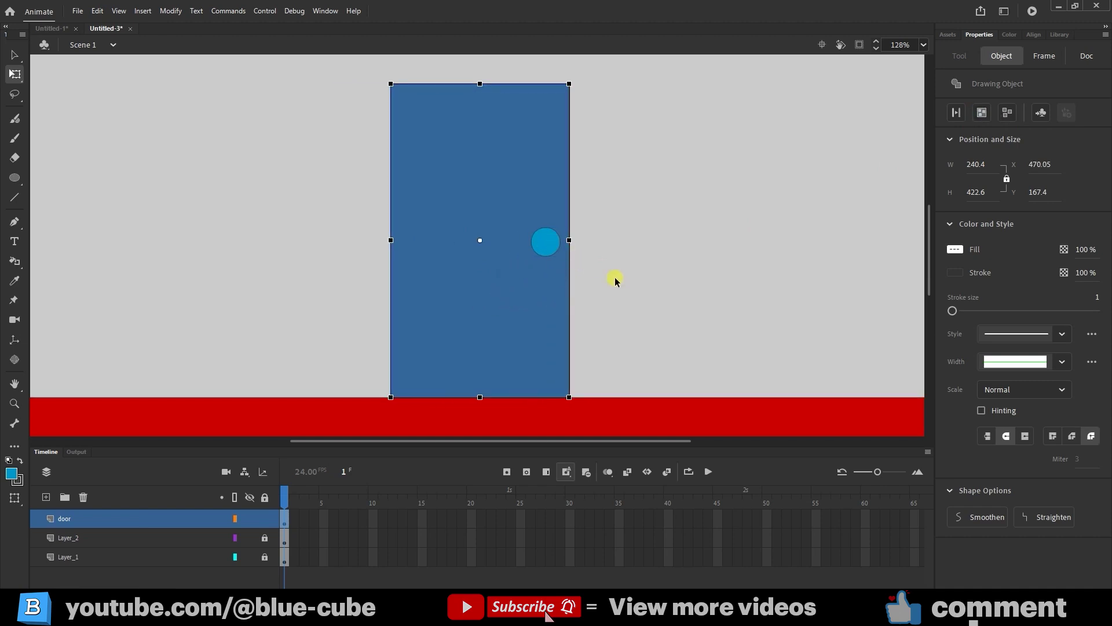
pyautogui.hotkey('ctrl', 'z')
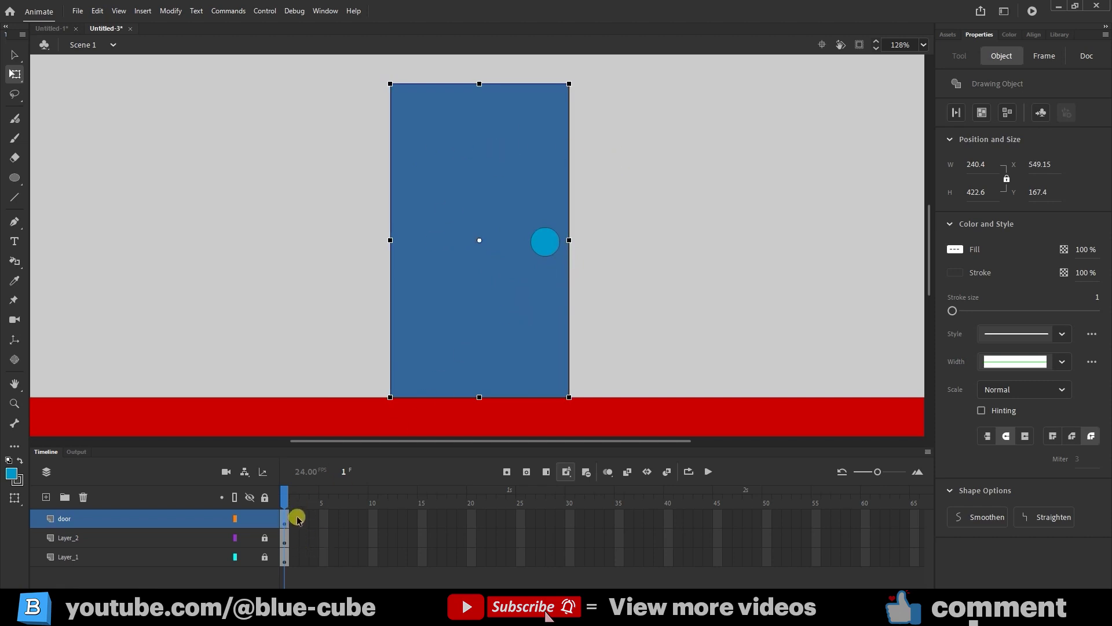
pyautogui.moveTo(297, 518); pyautogui.dragTo(764, 564)
# Extend all three layers to frame 50 with F5
pyautogui.press('F5')
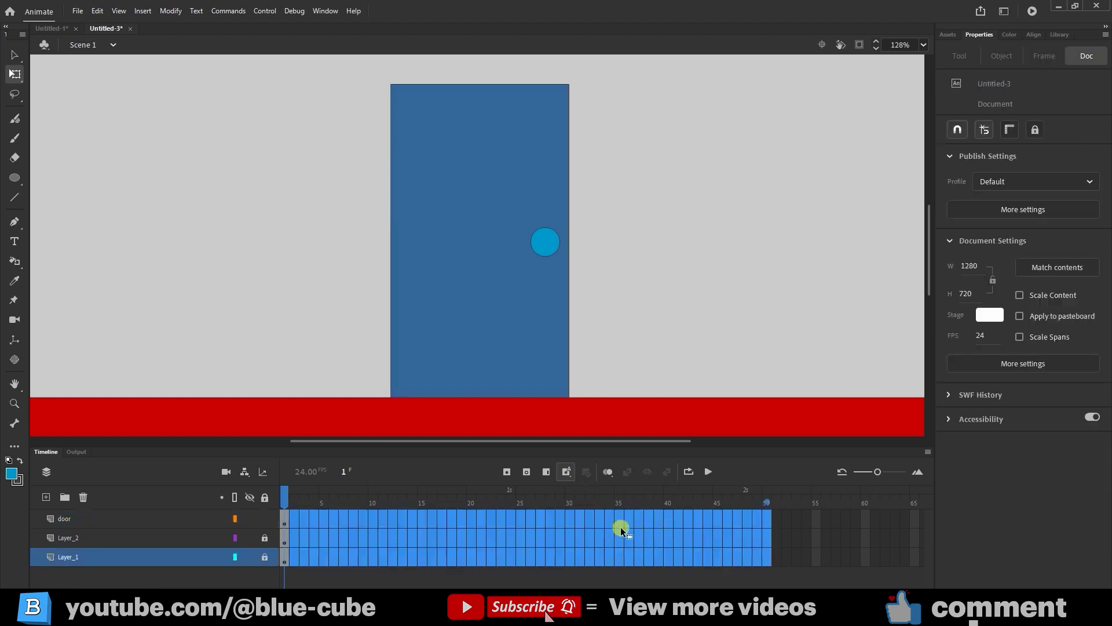
pyautogui.click(546, 471)
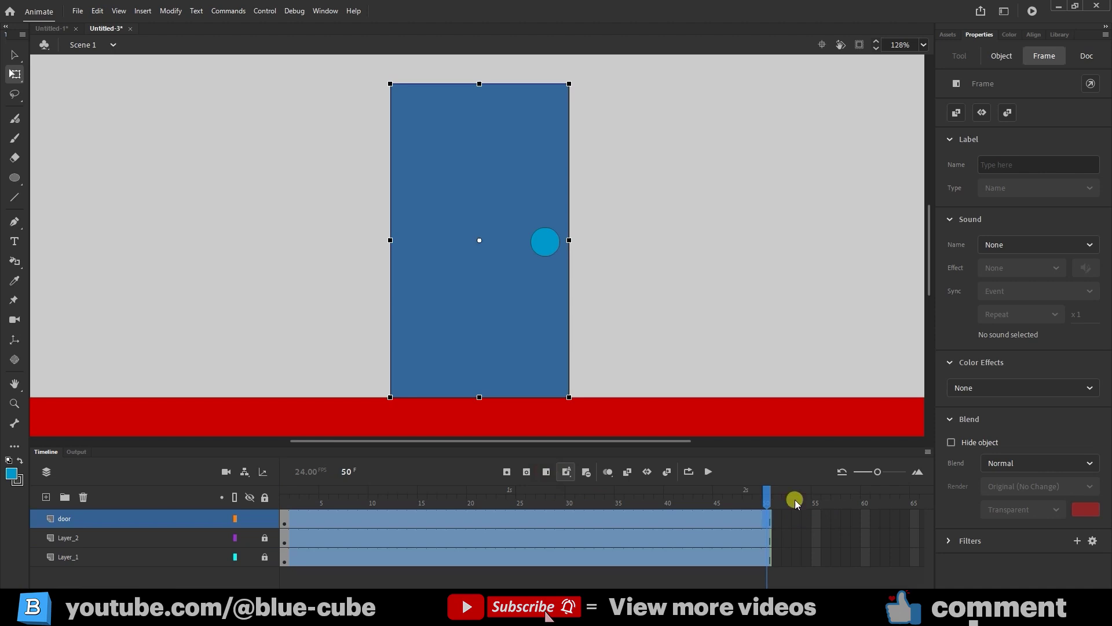
pyautogui.click(765, 493)
pyautogui.click(413, 516)
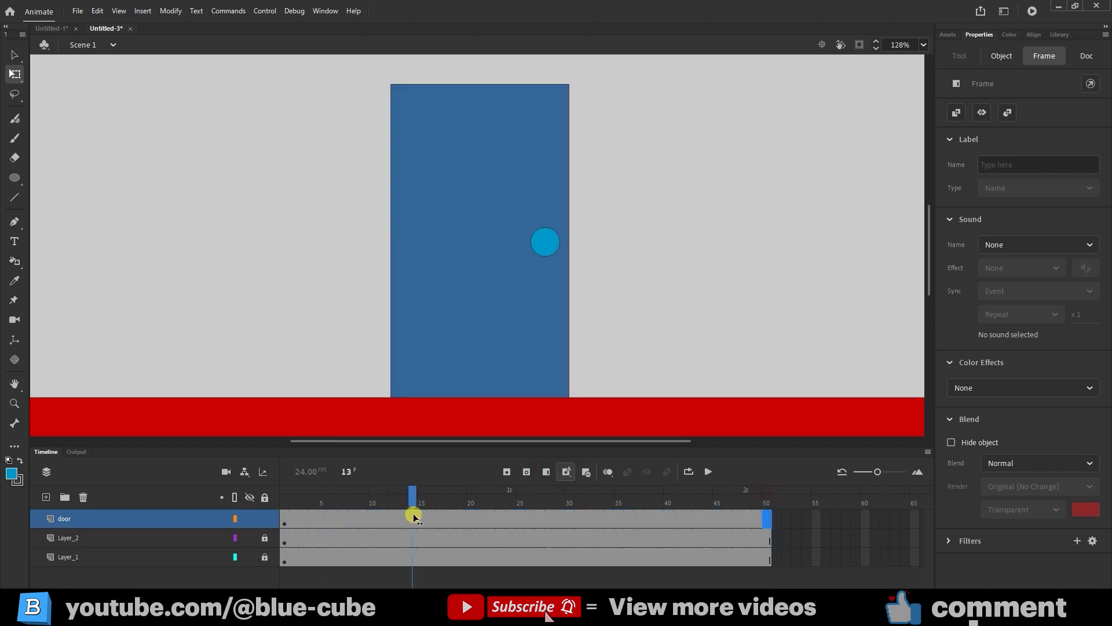
pyautogui.click(371, 521)
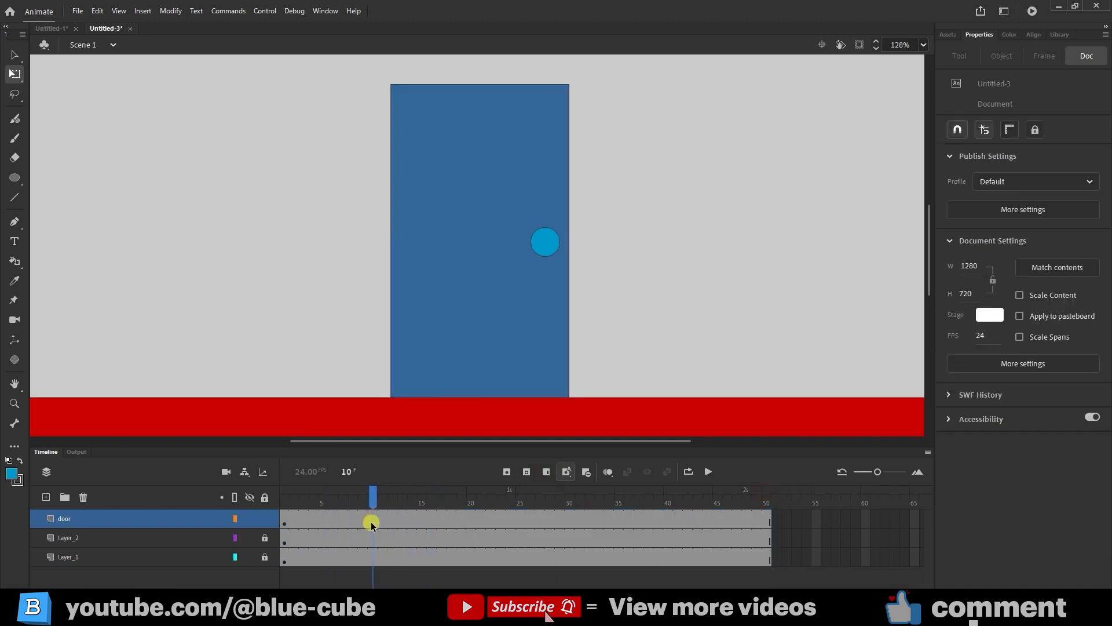
# Insert keyframes on the door layer at frames 10 and 20
pyautogui.click(372, 523)
pyautogui.click(507, 471)
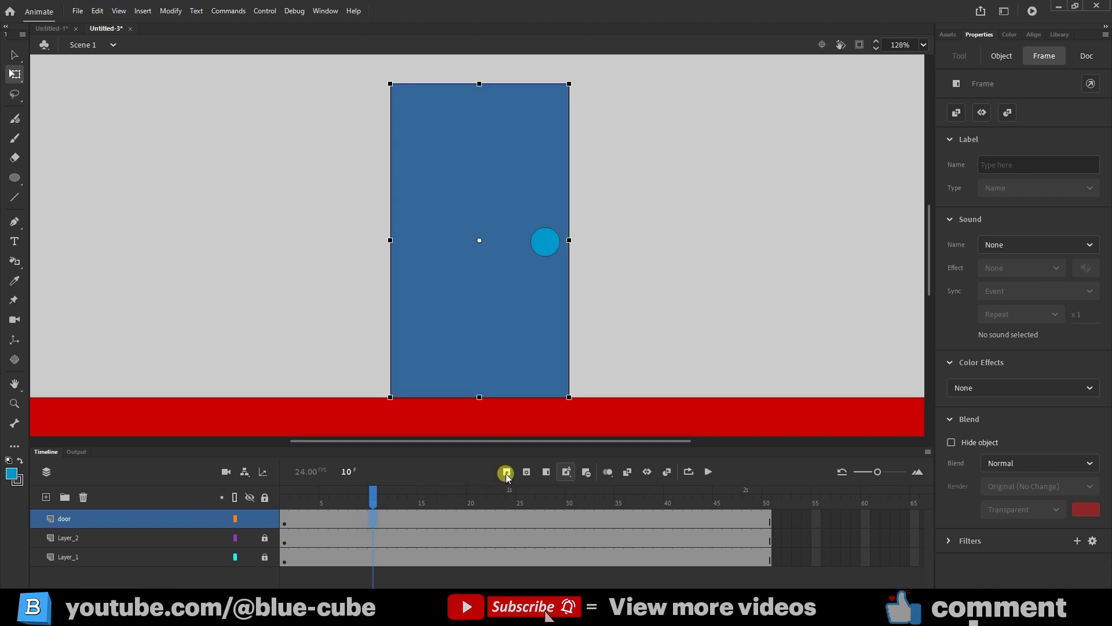
pyautogui.click(107, 536)
pyautogui.moveTo(371, 497); pyautogui.dragTo(468, 509)
pyautogui.click(503, 476)
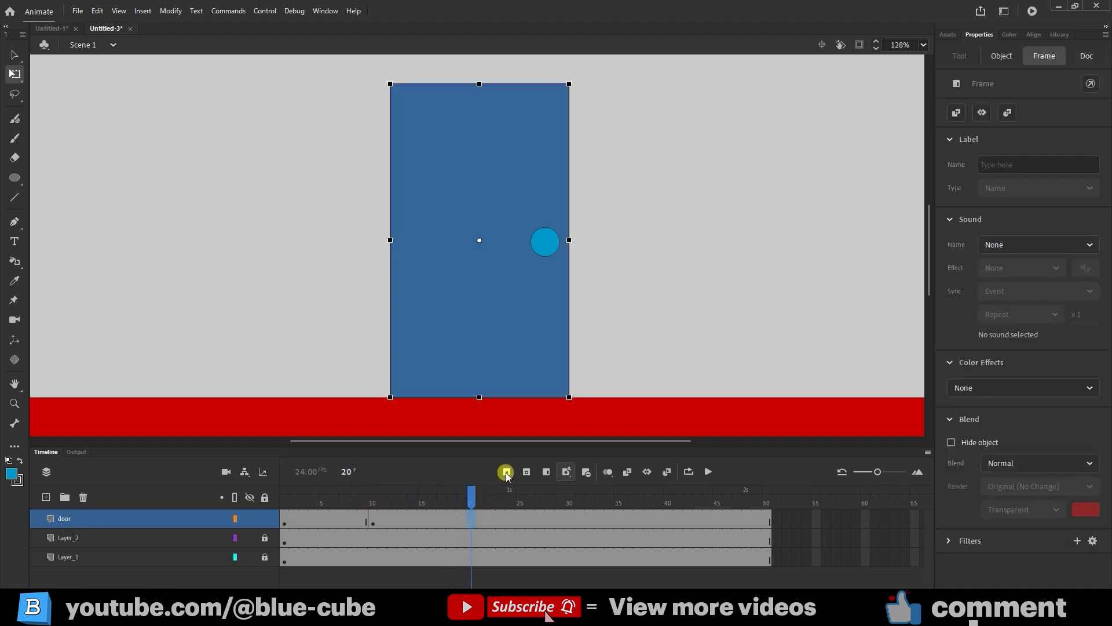
pyautogui.click(471, 527)
pyautogui.click(470, 525)
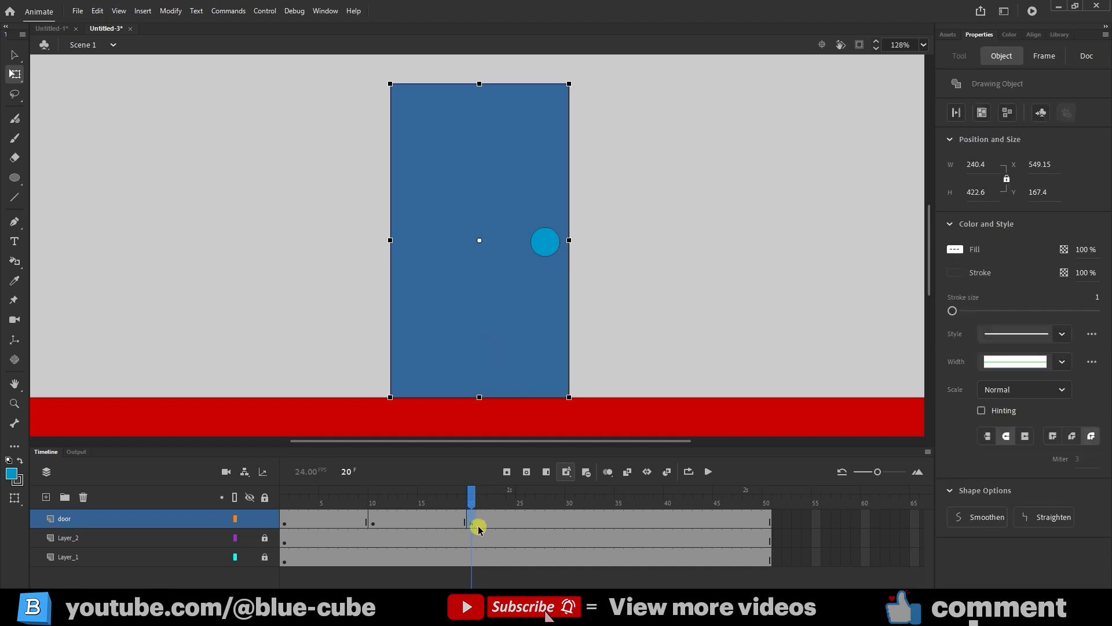
pyautogui.click(473, 495)
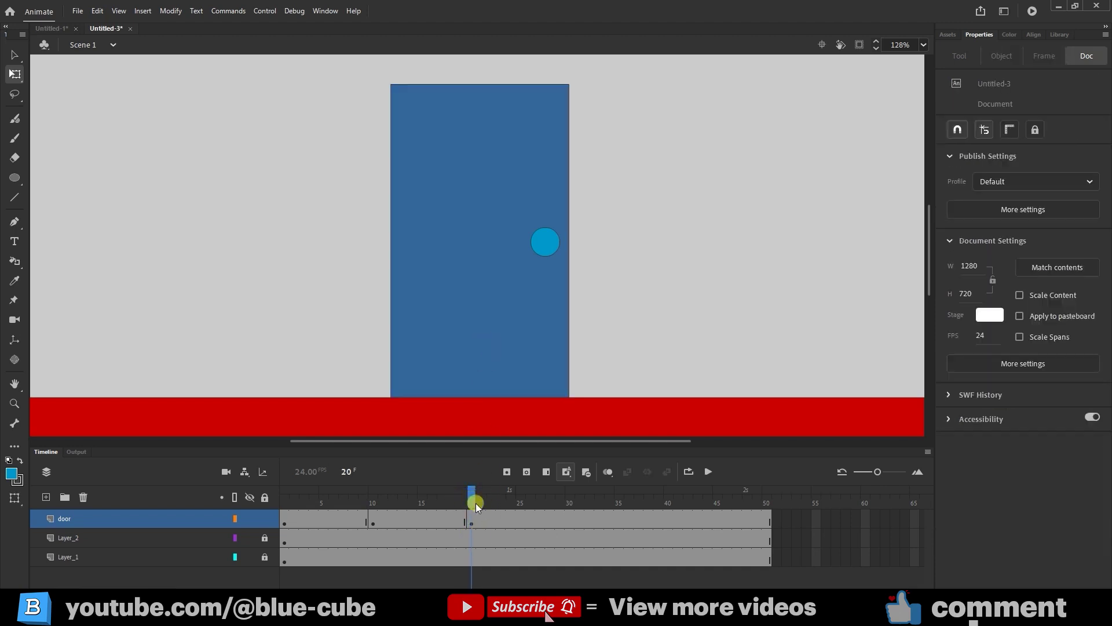
# At frame 20, taper the door's corner into a trapezoid and check the frames around it
pyautogui.click(518, 177)
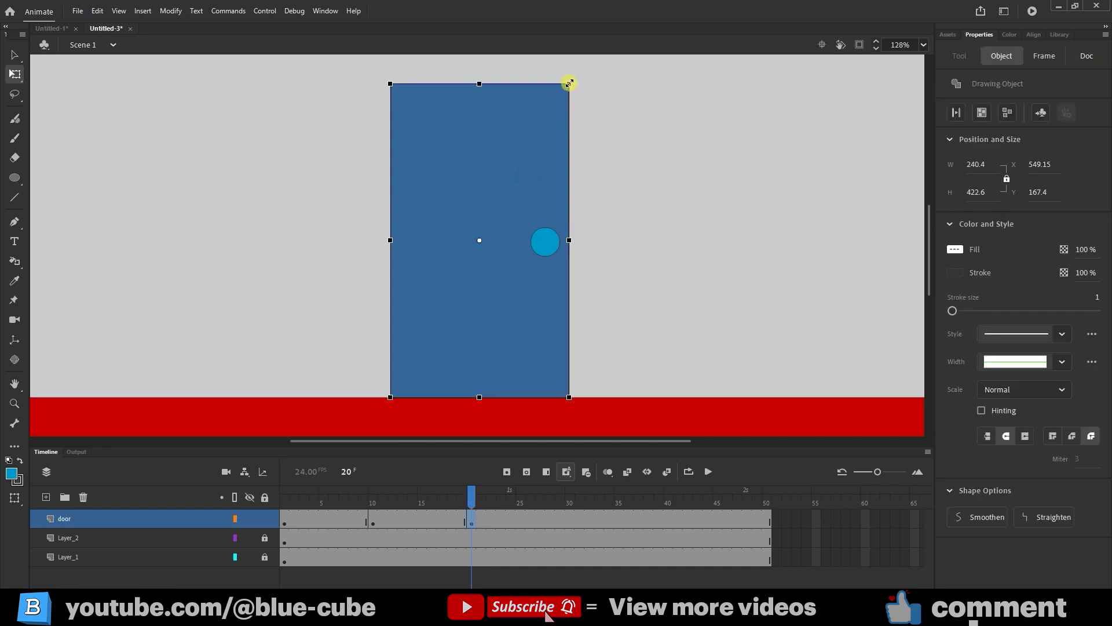
pyautogui.hotkey('ctrl', 'shift')
pyautogui.moveTo(570, 84); pyautogui.dragTo(574, 54)
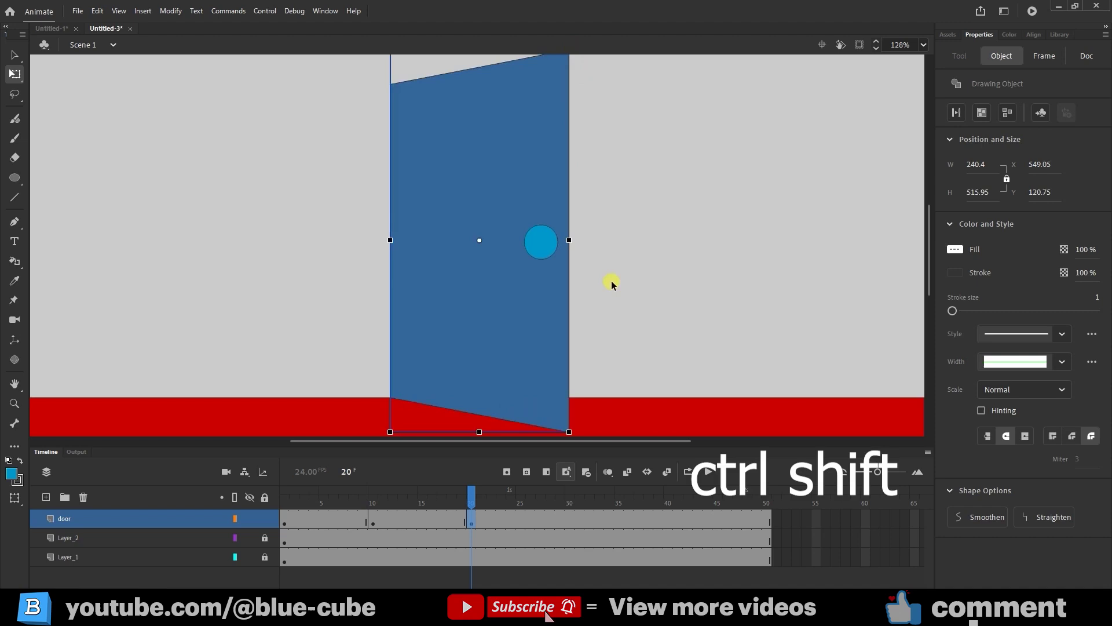
pyautogui.click(451, 501)
pyautogui.press('.')
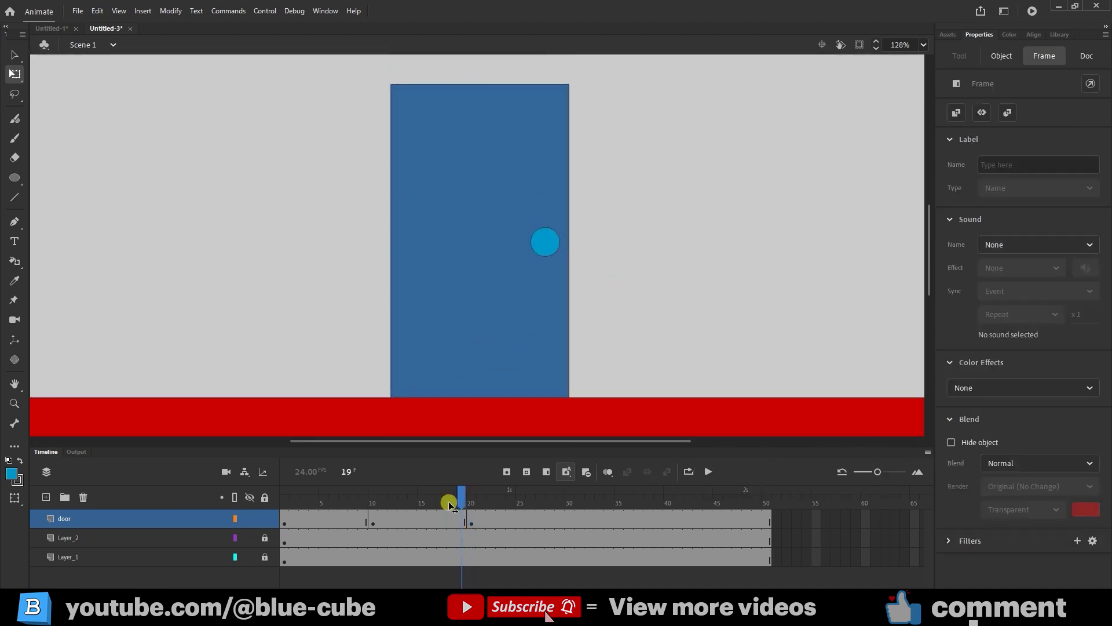
pyautogui.click(471, 502)
# Move the door's pivot to its left edge and squeeze it to a 3.2-wide sliver
pyautogui.click(574, 74)
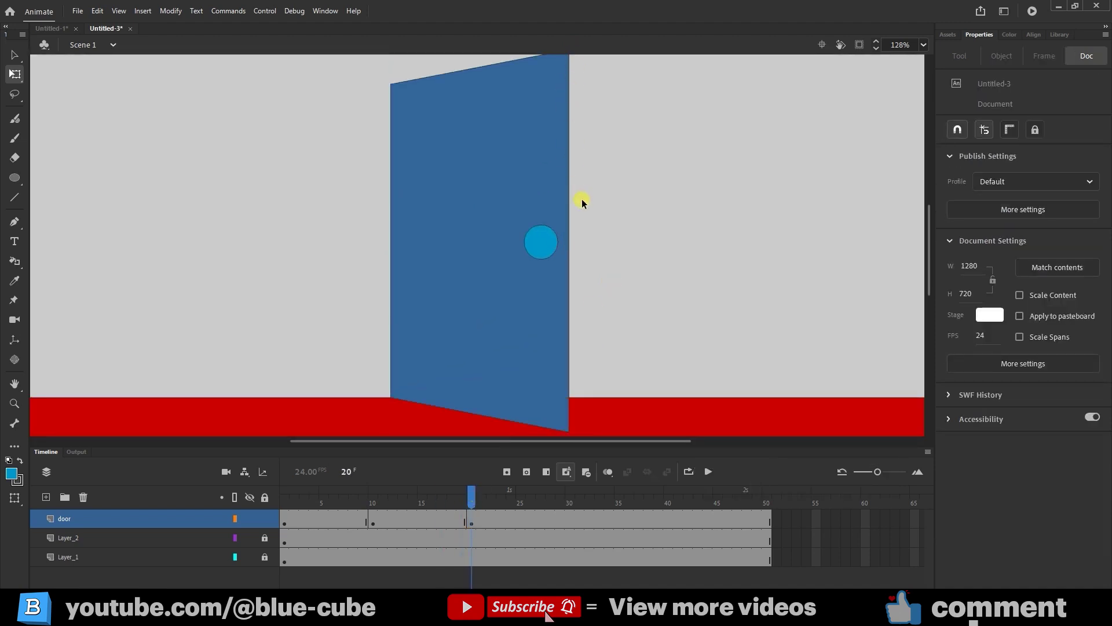
pyautogui.click(469, 227)
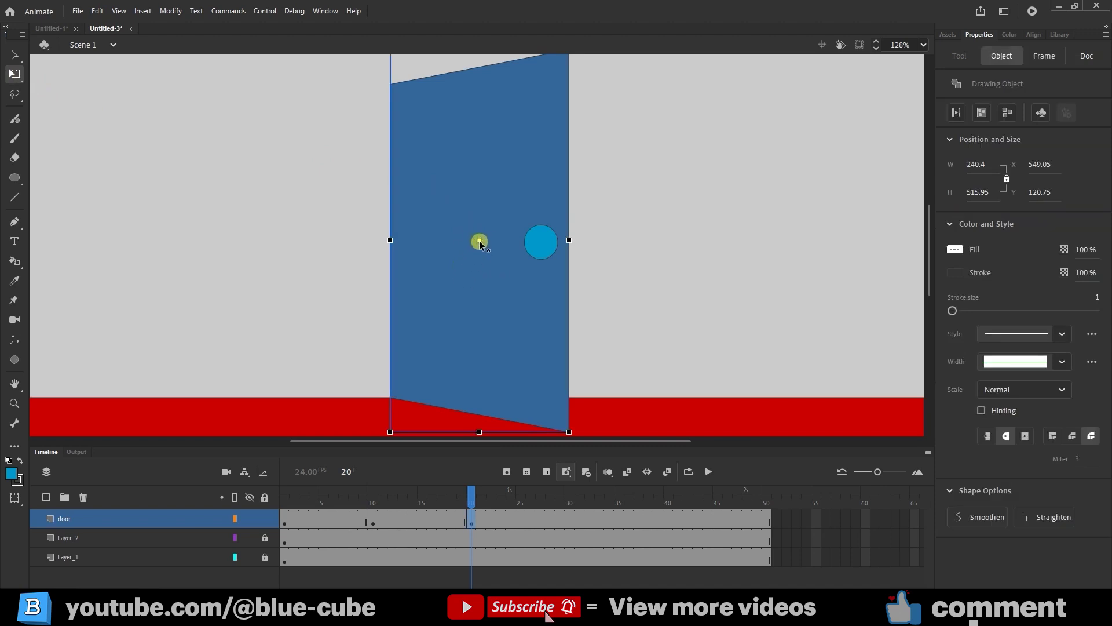
pyautogui.moveTo(479, 242); pyautogui.dragTo(389, 242)
pyautogui.moveTo(569, 242); pyautogui.dragTo(391, 255)
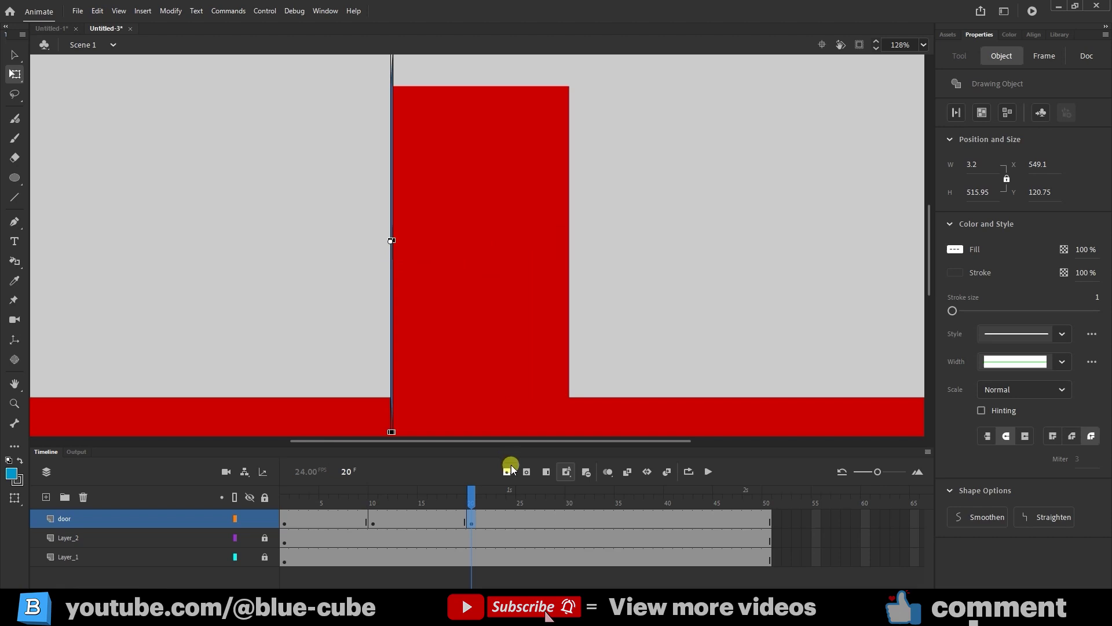
pyautogui.moveTo(471, 494)
pyautogui.mouseDown()
pyautogui.moveTo(458, 496)
pyautogui.moveTo(470, 499)
pyautogui.mouseUp()
pyautogui.click(427, 267)
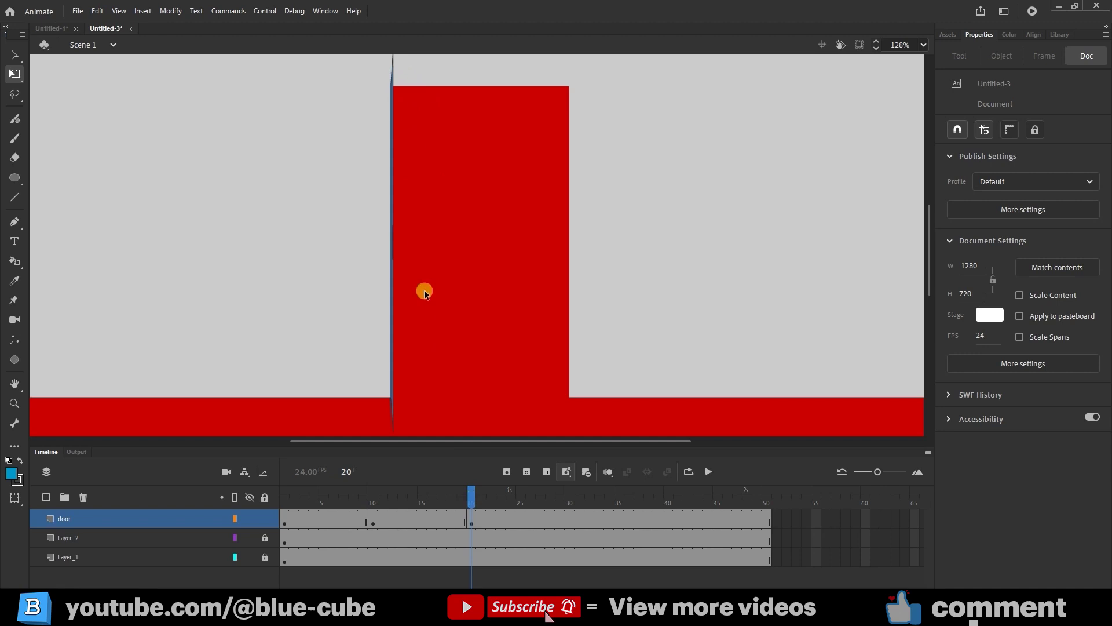
# Add a new layer above the door and draw a tall blue strip along its left edge
pyautogui.click(64, 520)
pyautogui.click(45, 496)
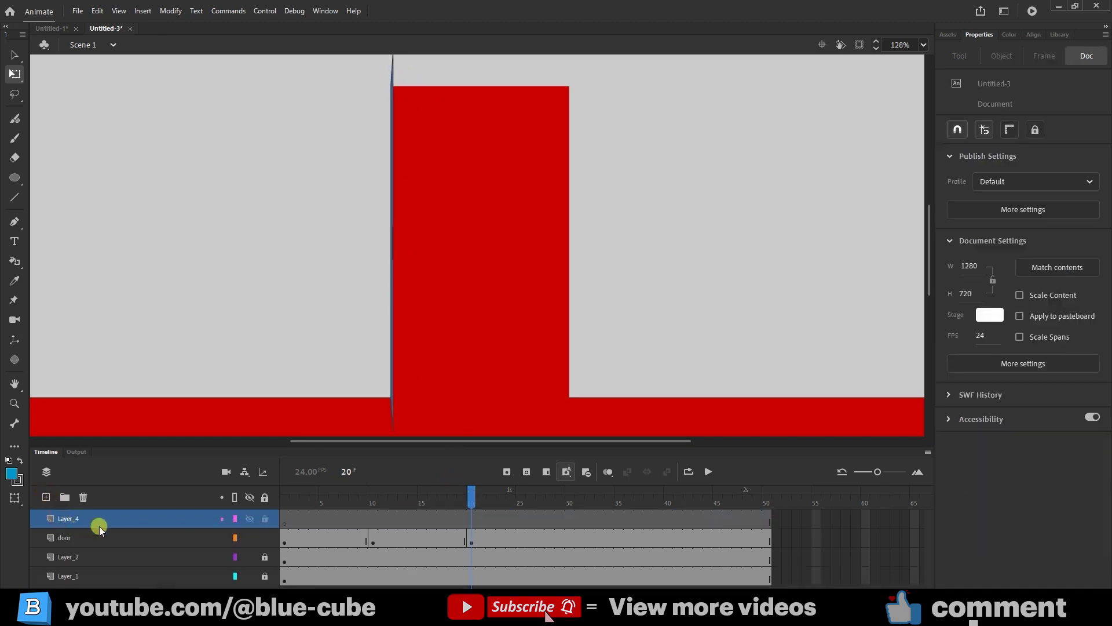
pyautogui.click(14, 178)
pyautogui.click(63, 180)
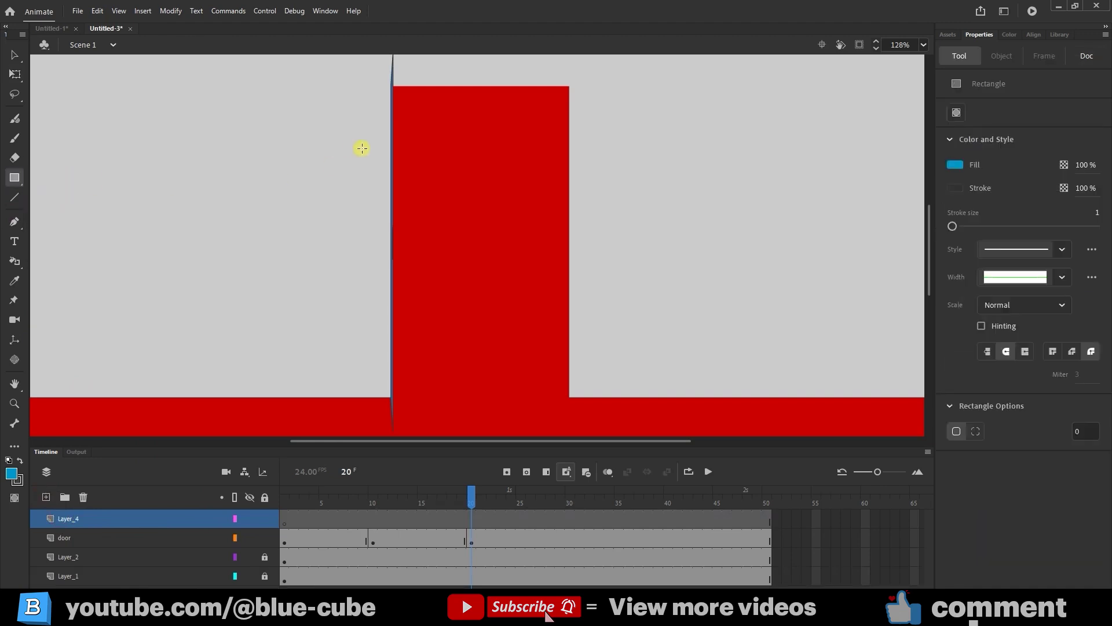
pyautogui.scroll(3, 363, 151)
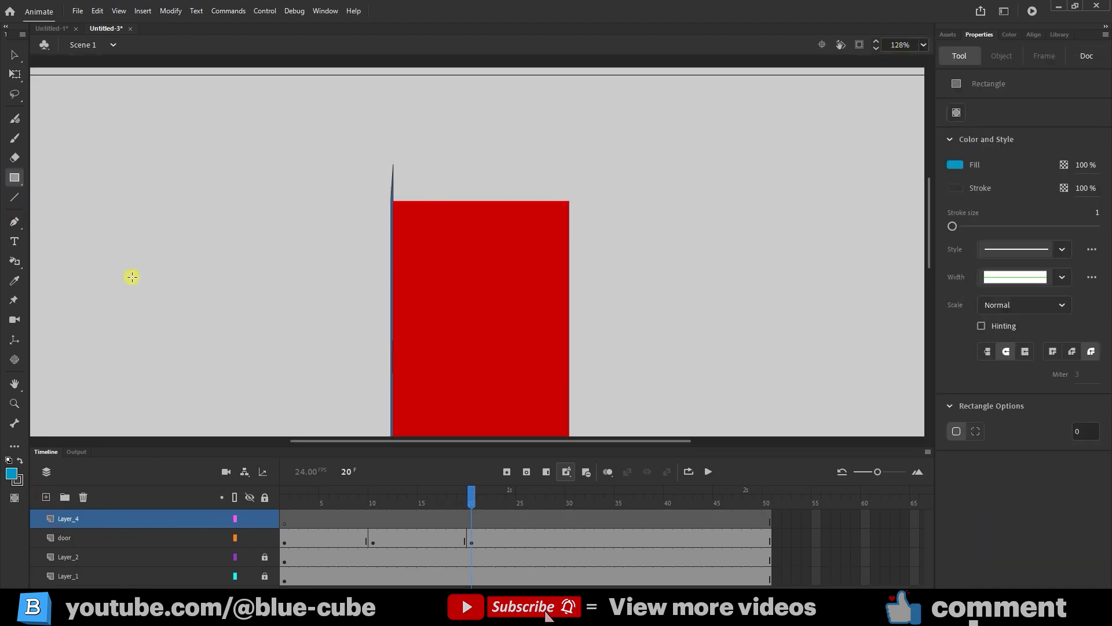
pyautogui.click(12, 177)
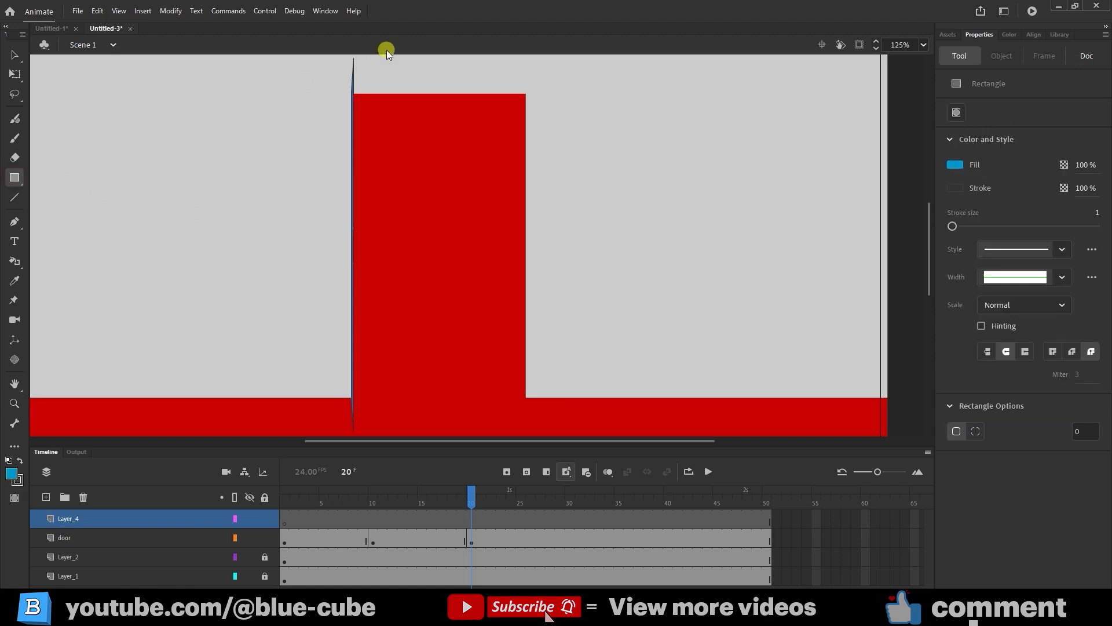
pyautogui.moveTo(355, 59); pyautogui.dragTo(360, 428)
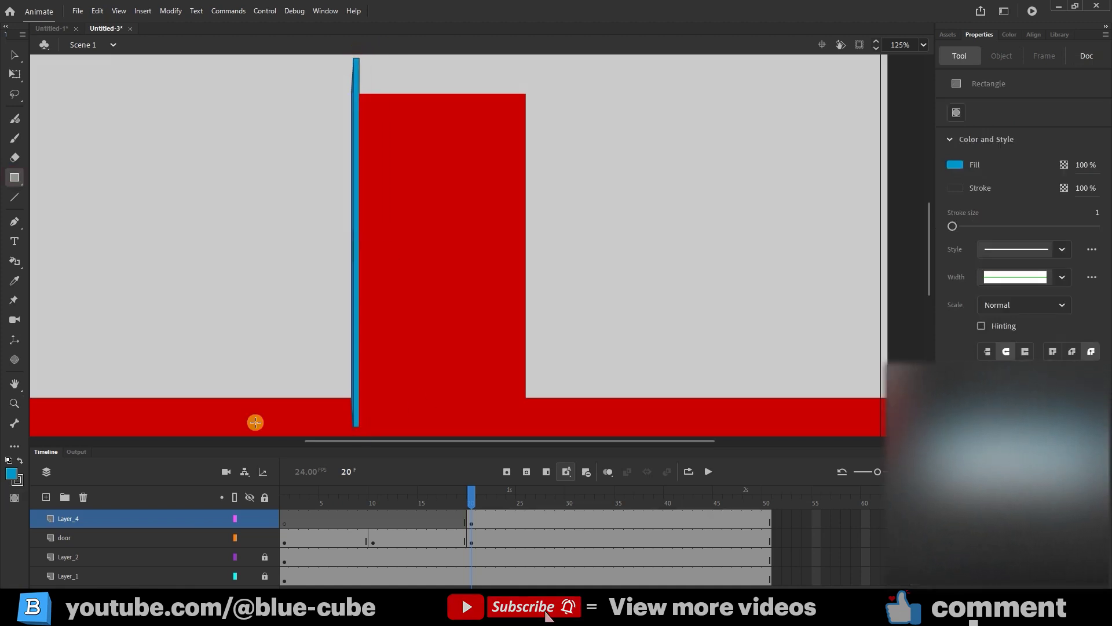
# Select the strip's fill and outline and convert it into a Drawing Object
pyautogui.click(15, 403)
pyautogui.scroll(3, 347, 185)
pyautogui.moveTo(417, 152); pyautogui.dragTo(290, 217)
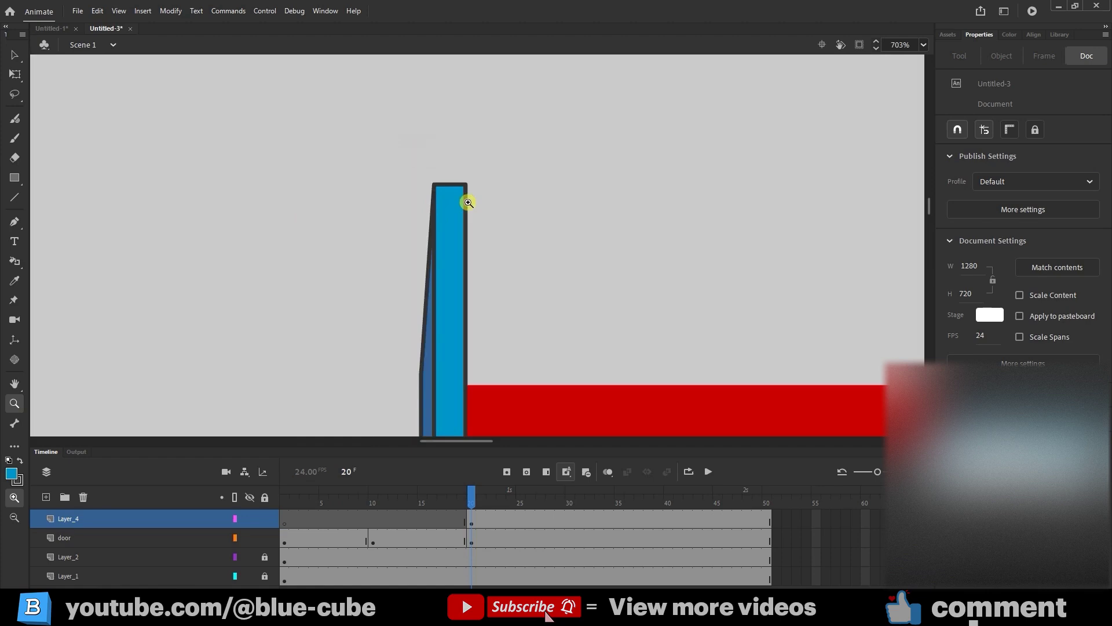
pyautogui.click(14, 73)
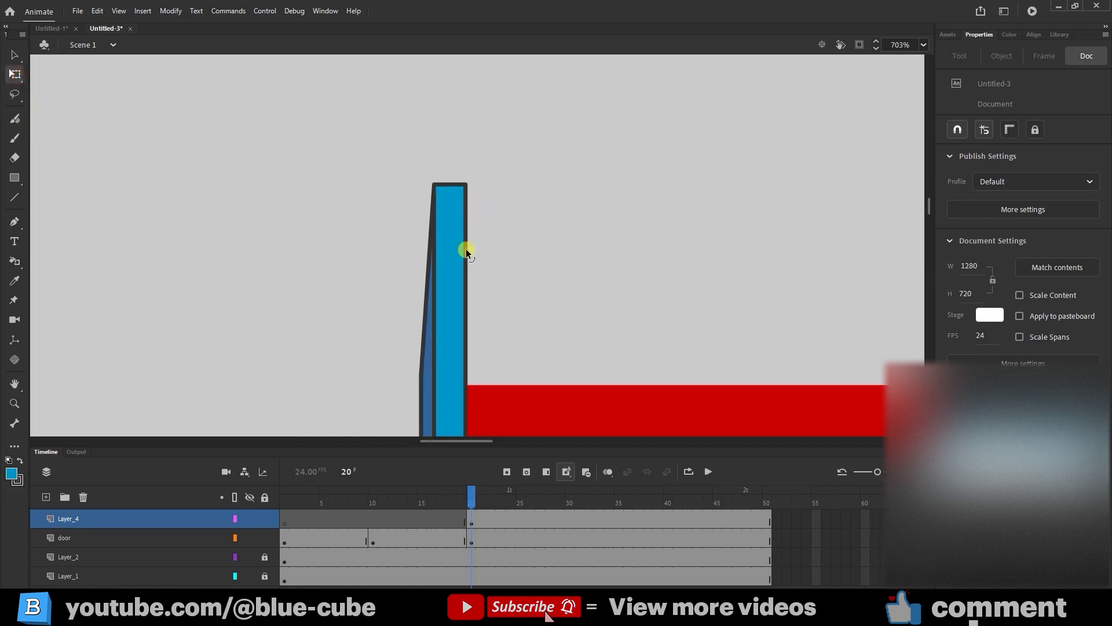
pyautogui.moveTo(454, 256)
pyautogui.mouseDown()
pyautogui.moveTo(467, 256)
pyautogui.moveTo(458, 271)
pyautogui.mouseUp()
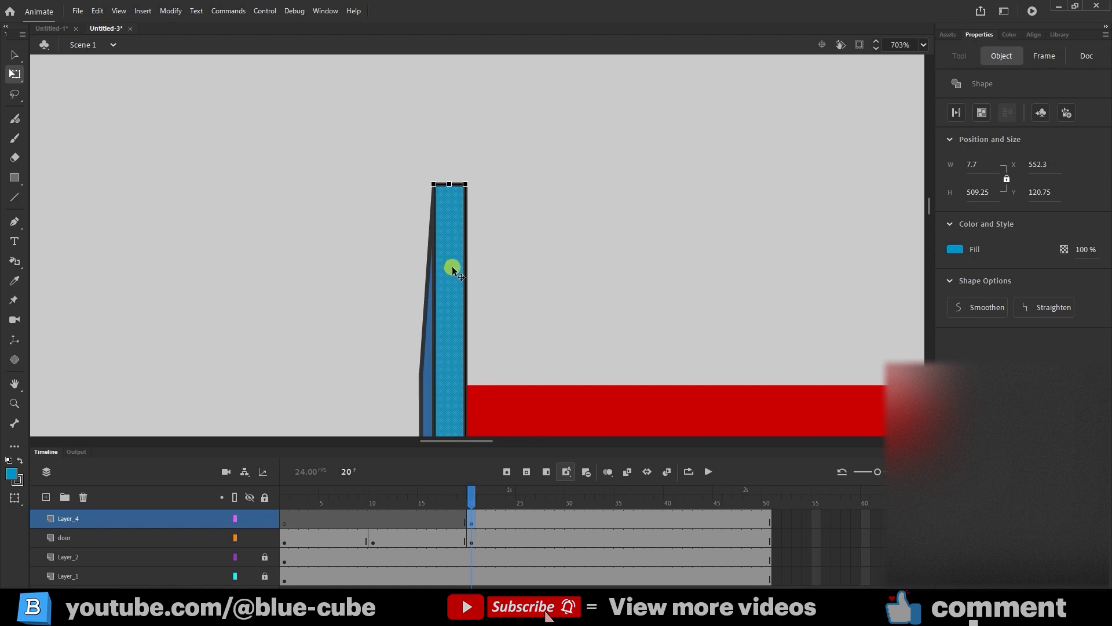
pyautogui.doubleClick(452, 266)
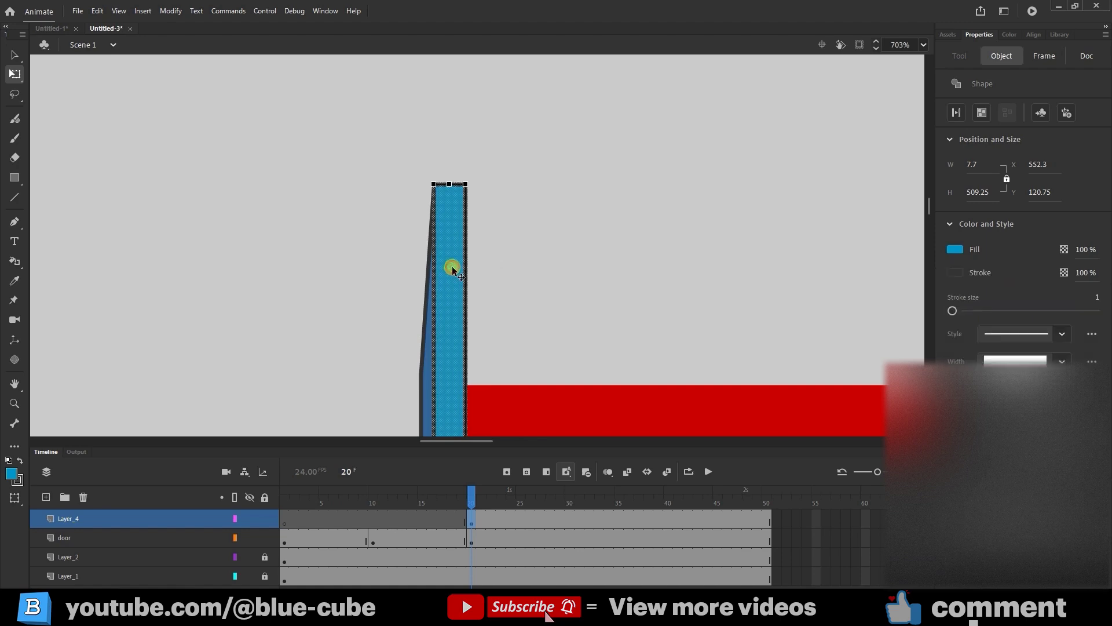
pyautogui.click(979, 113)
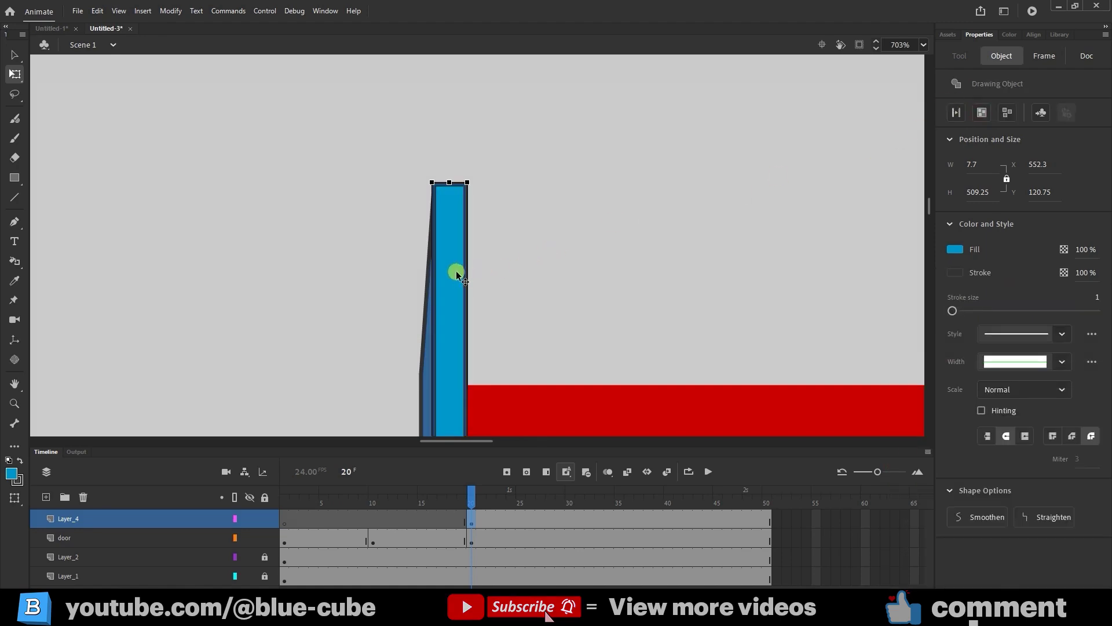
pyautogui.moveTo(455, 282); pyautogui.dragTo(475, 280)
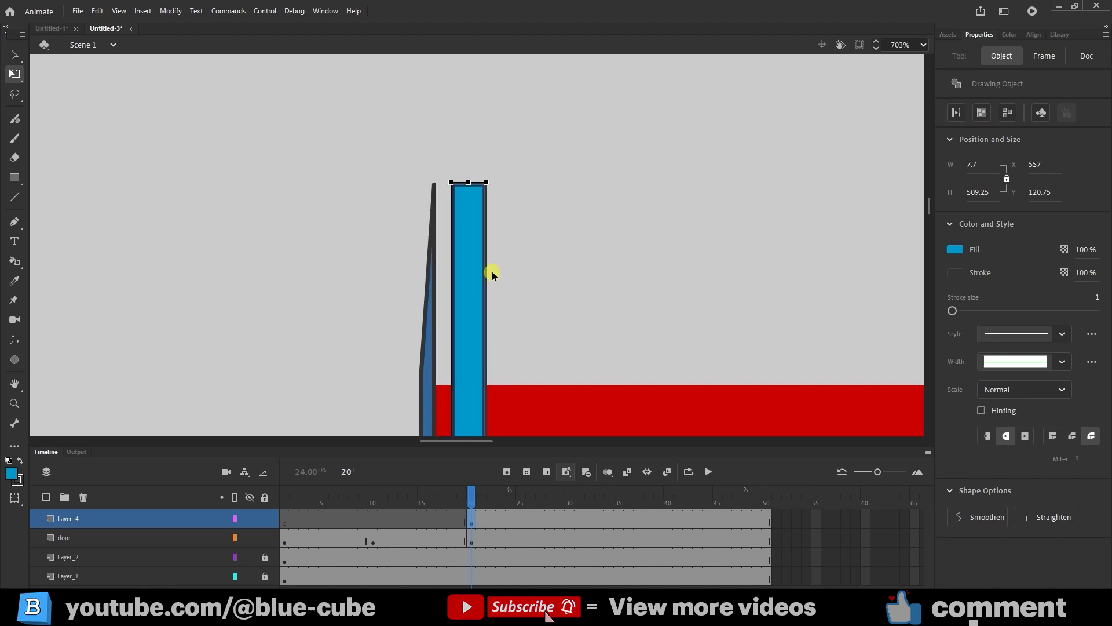
pyautogui.hotkey('ctrl', 'z')
# Stretch the strip down to the floor, making it 7.7 × 515.8
pyautogui.scroll(-5, 460, 306)
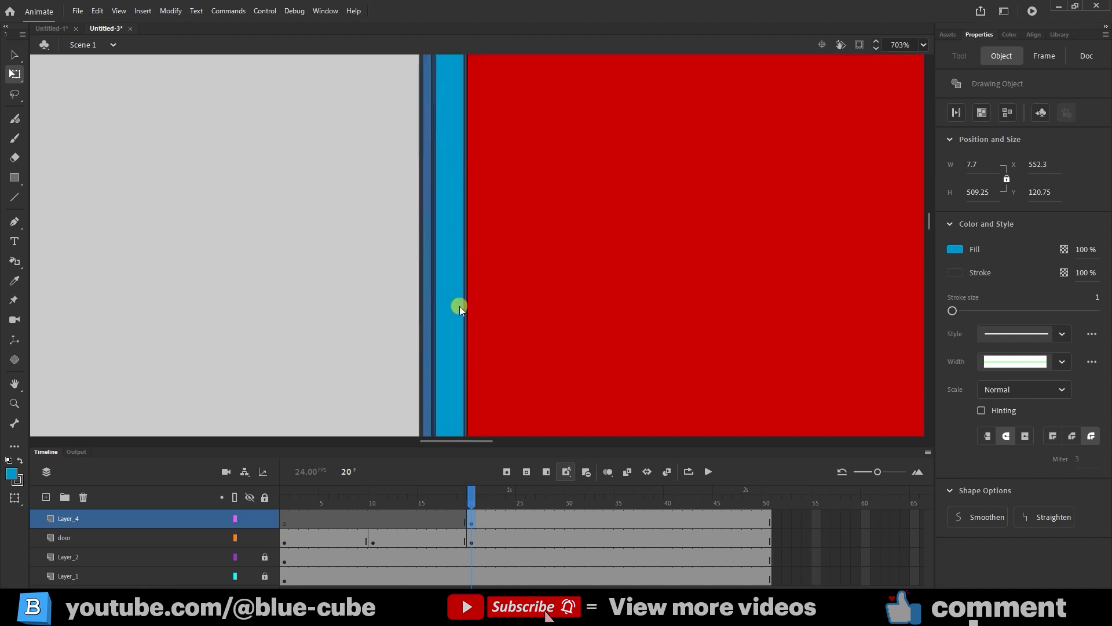
pyautogui.scroll(-5, 460, 314)
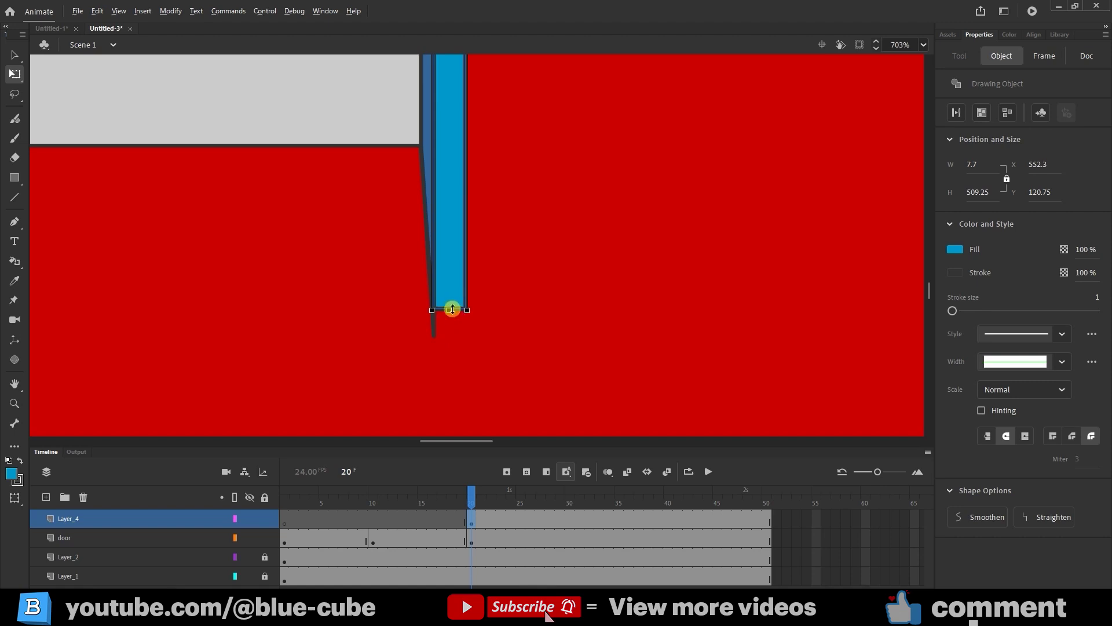
pyautogui.moveTo(452, 310); pyautogui.dragTo(452, 330)
pyautogui.click(519, 321)
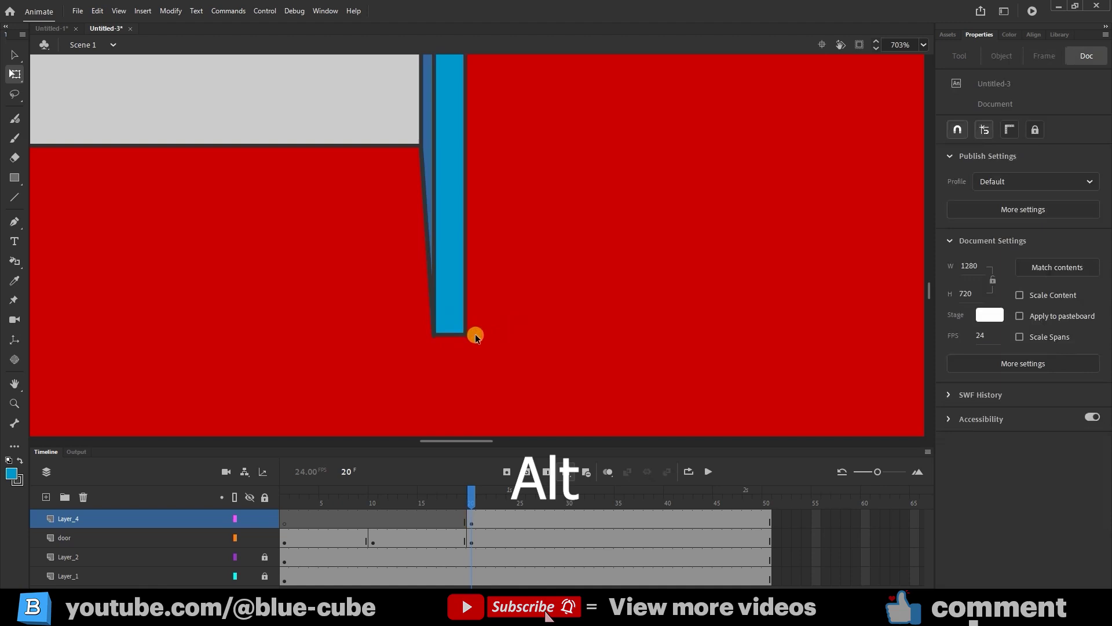
pyautogui.click(450, 318)
pyautogui.click(503, 322)
pyautogui.click(15, 406)
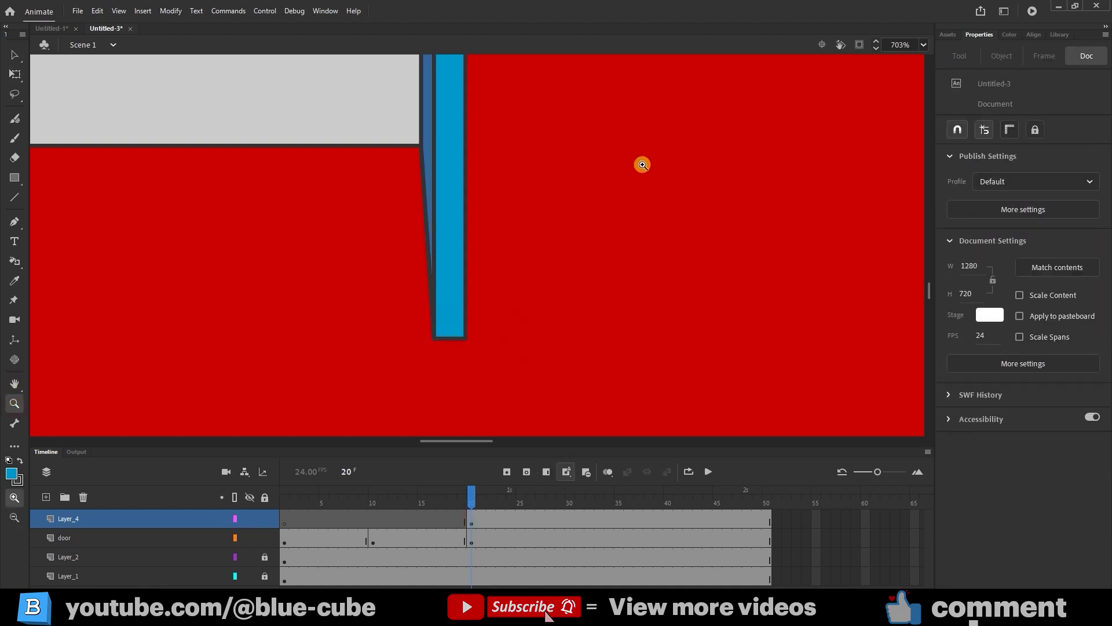
pyautogui.keyDown('alt'); pyautogui.click(643, 168); pyautogui.keyUp('alt')
pyautogui.keyDown('alt'); pyautogui.click(671, 168); pyautogui.keyUp('alt')
pyautogui.moveTo(549, 136); pyautogui.dragTo(508, 229)
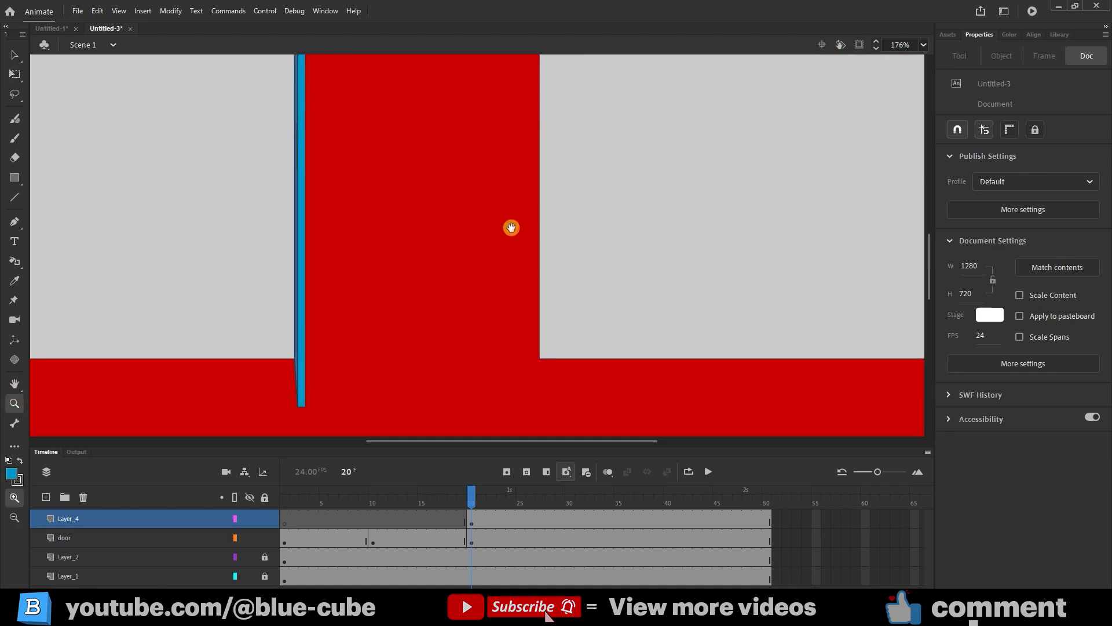
# Make frame 20 a keyframe on Layer_4 and Alt-copy it back to frame 10
pyautogui.click(472, 521)
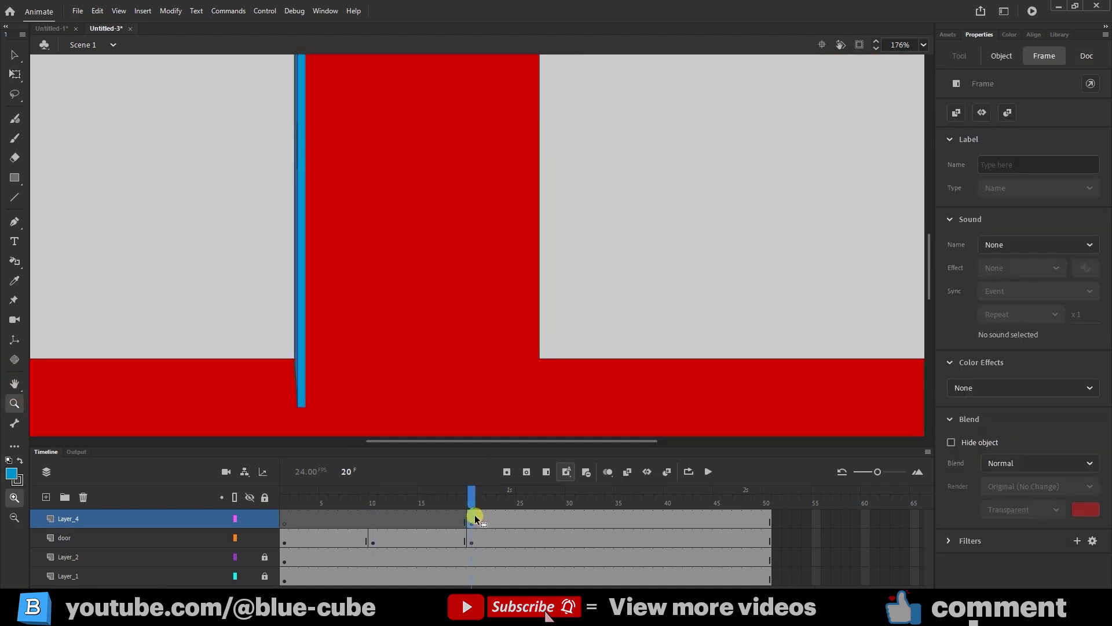
pyautogui.press('F6')
pyautogui.press('alt')
pyautogui.moveTo(471, 521); pyautogui.dragTo(373, 522)
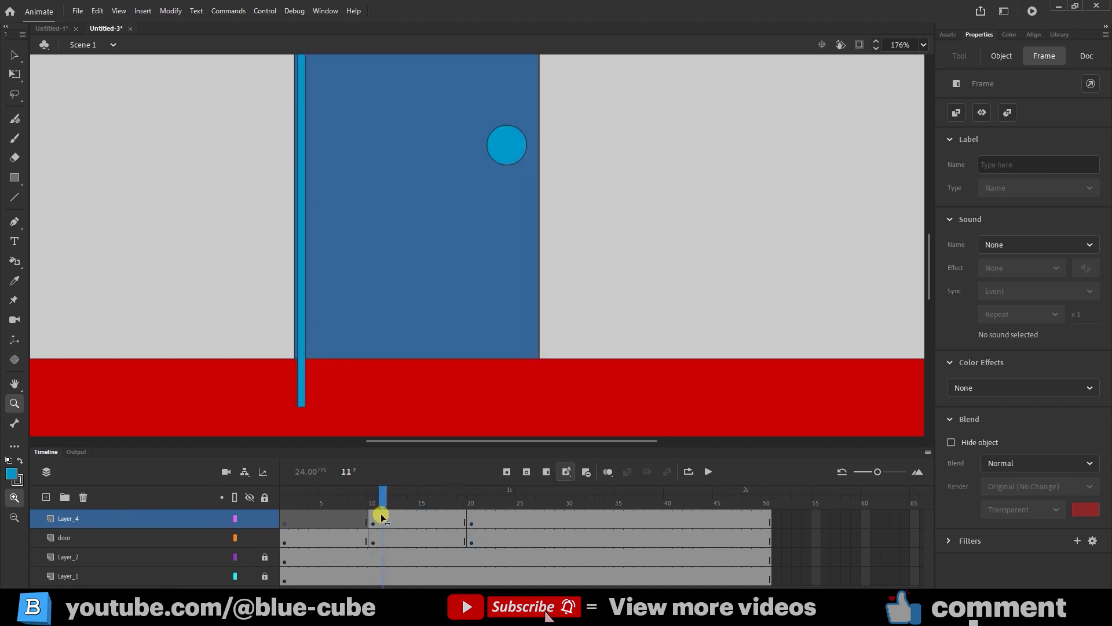
pyautogui.click(375, 523)
pyautogui.click(375, 523)
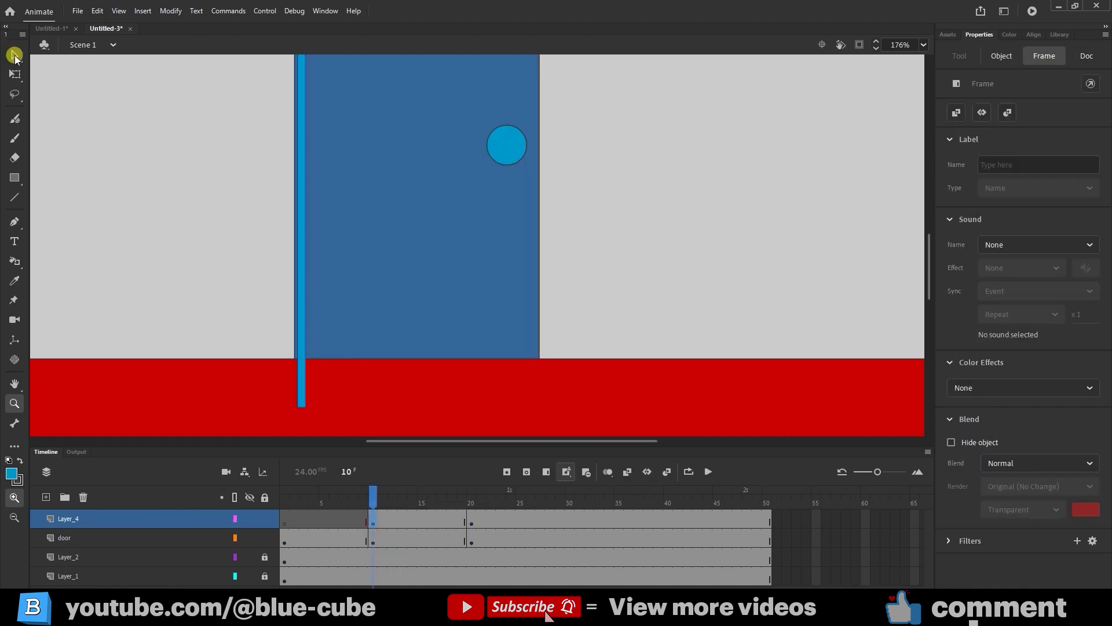
# At frame 10, move the strip to the closed door's right edge and shorten its bottom
pyautogui.click(14, 55)
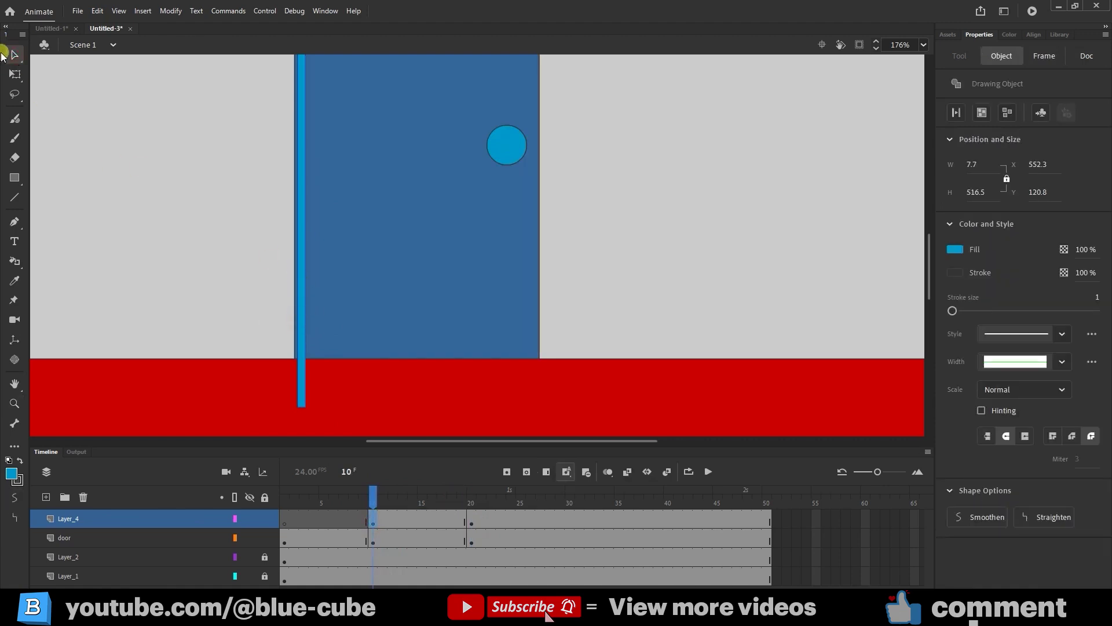
pyautogui.click(15, 74)
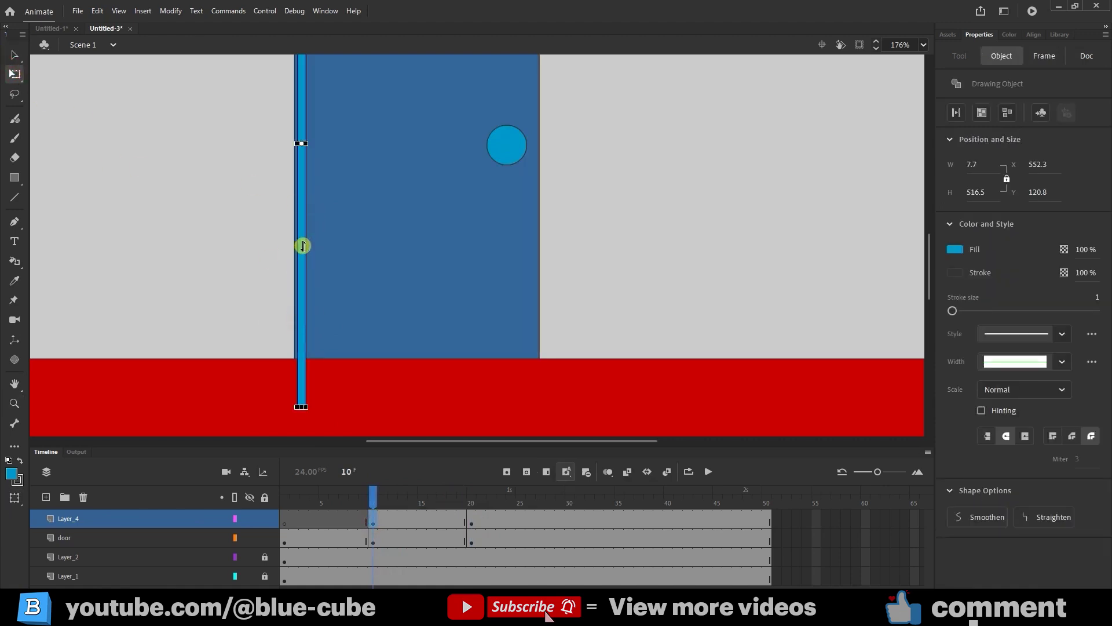
pyautogui.moveTo(300, 238); pyautogui.dragTo(534, 266)
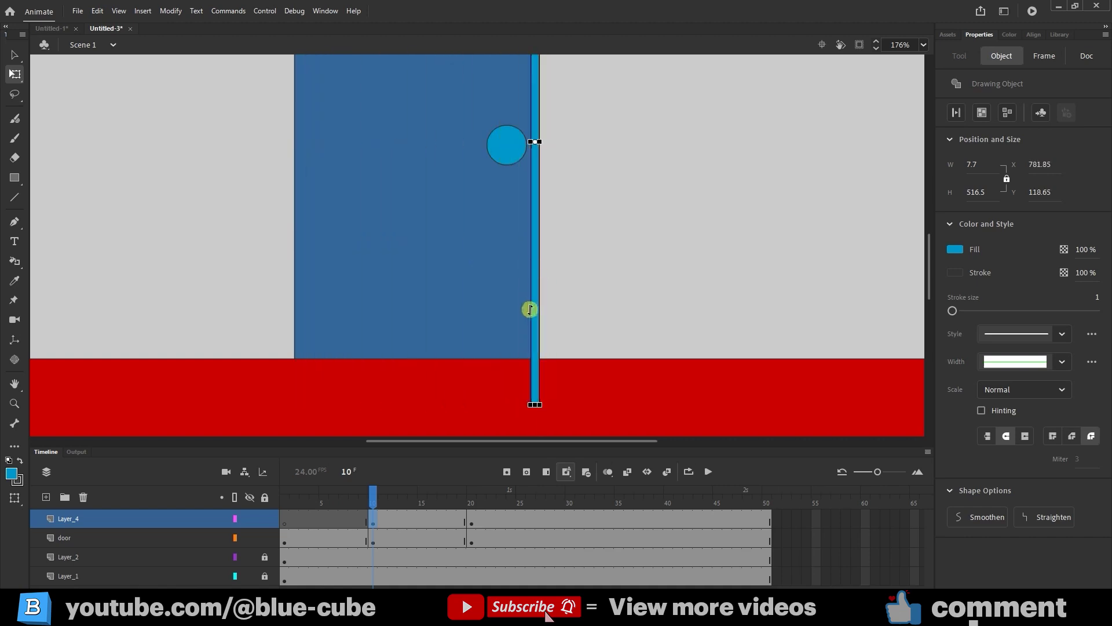
pyautogui.press('alt')
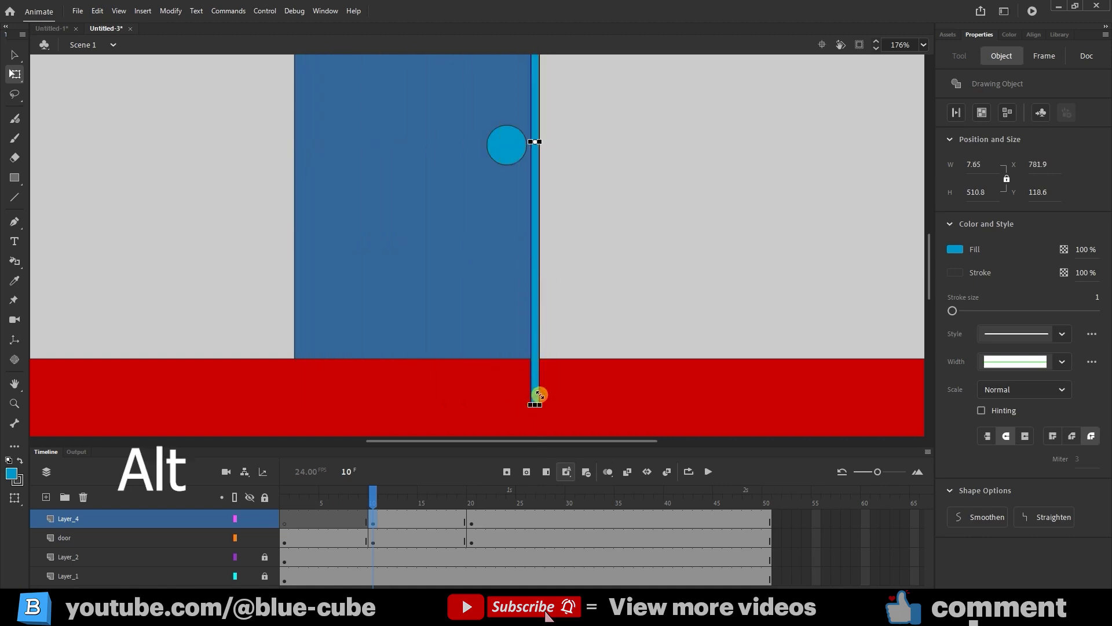
pyautogui.moveTo(538, 396); pyautogui.dragTo(537, 364)
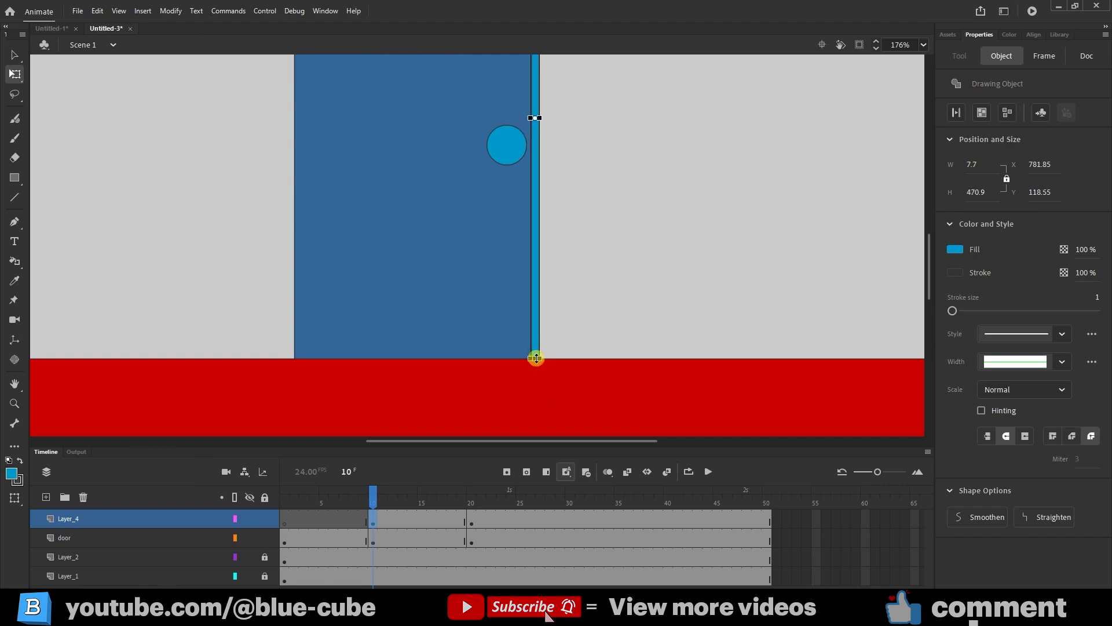
# Lower the strip's top to line up with the door's top edge
pyautogui.moveTo(570, 135); pyautogui.dragTo(494, 340)
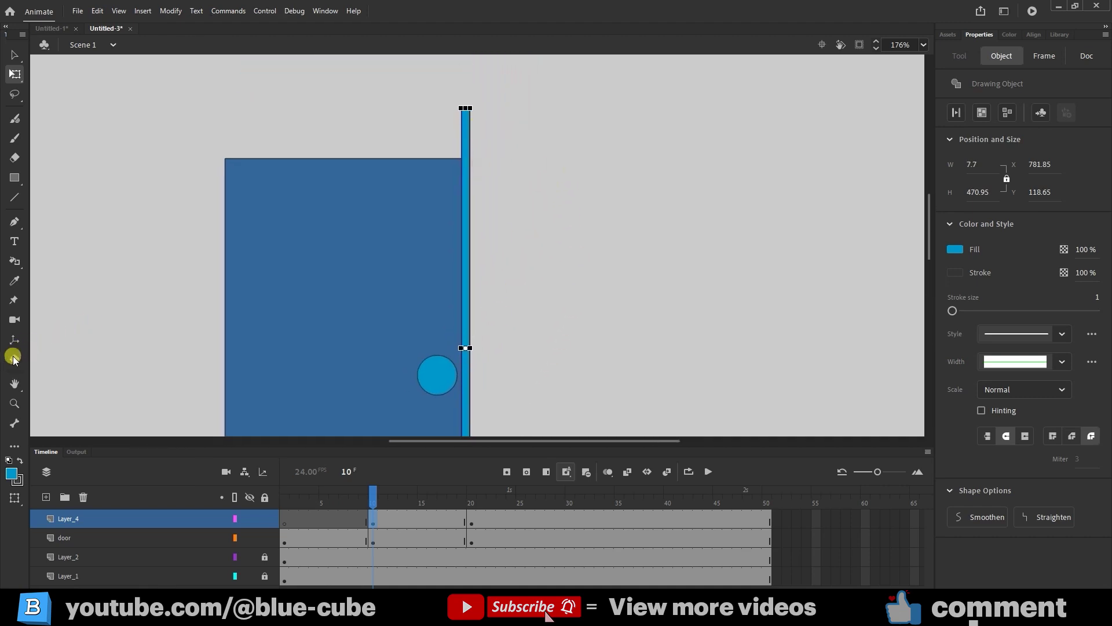
pyautogui.click(14, 403)
pyautogui.moveTo(557, 86); pyautogui.dragTo(367, 349)
pyautogui.click(15, 56)
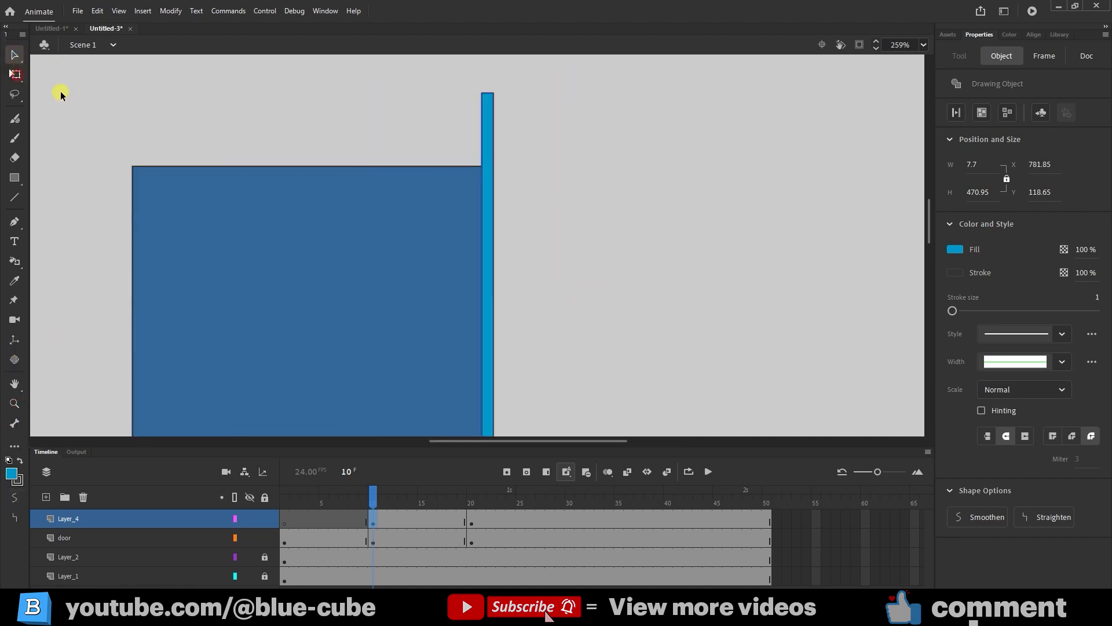
pyautogui.press('q')
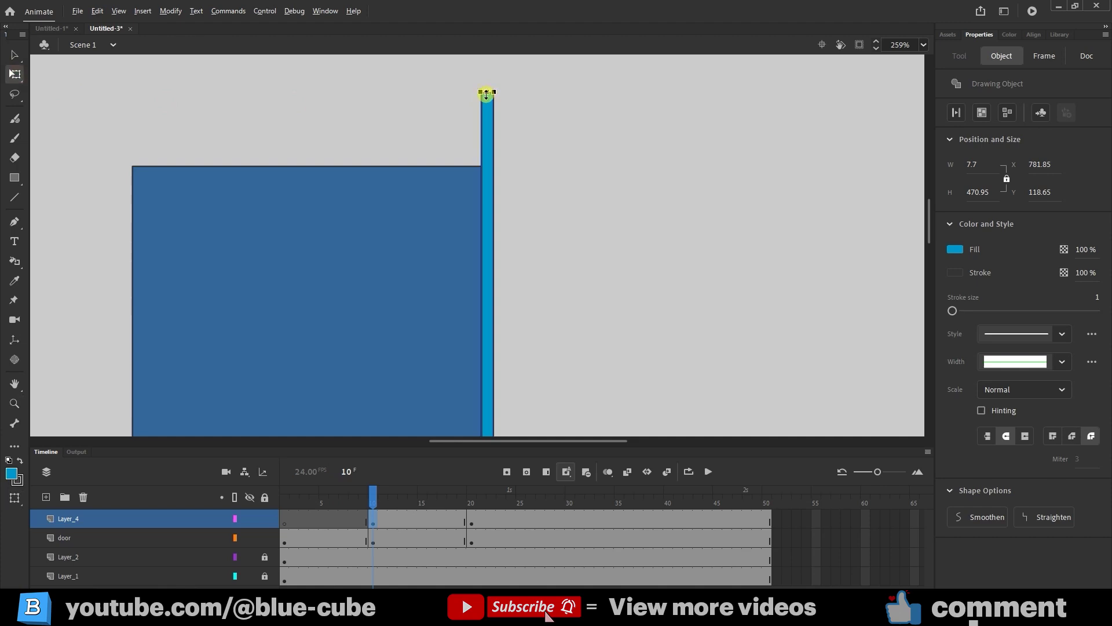
pyautogui.moveTo(486, 94); pyautogui.dragTo(486, 174)
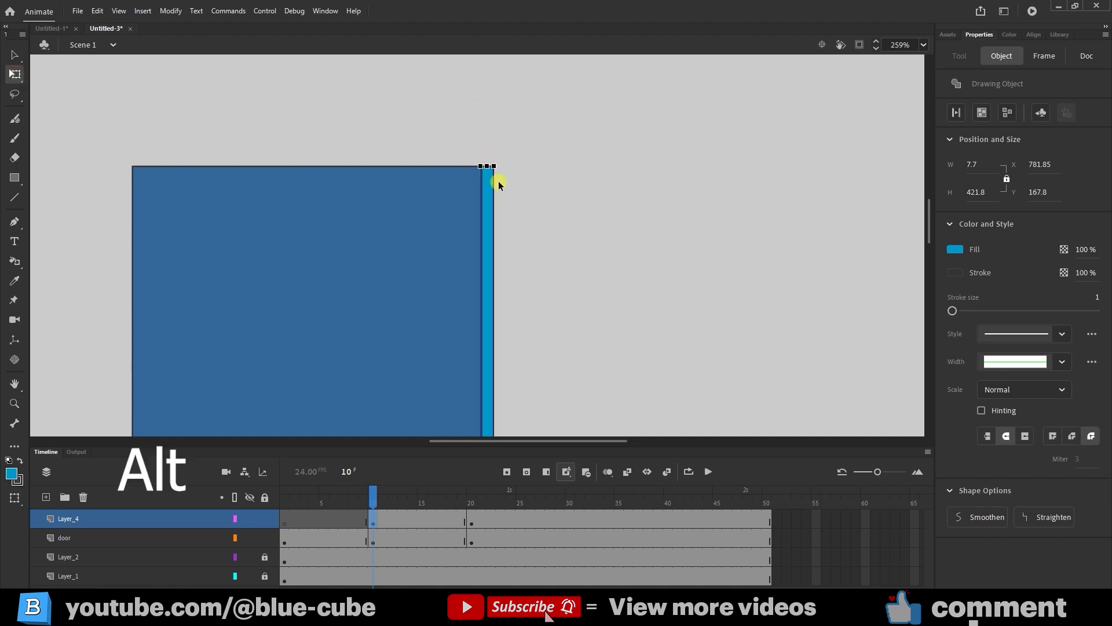
# Narrow the strip to a hairline, leaving it 0.45 × 421.85 at X 789.65
pyautogui.scroll(-3, 561, 340)
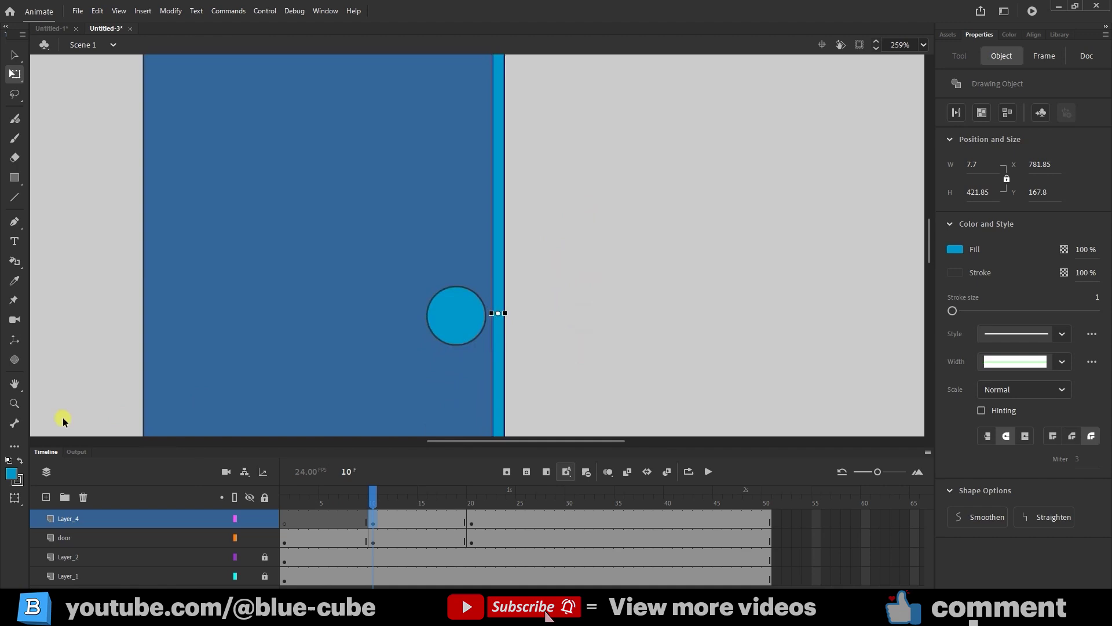
pyautogui.click(14, 404)
pyautogui.moveTo(547, 262); pyautogui.dragTo(402, 373)
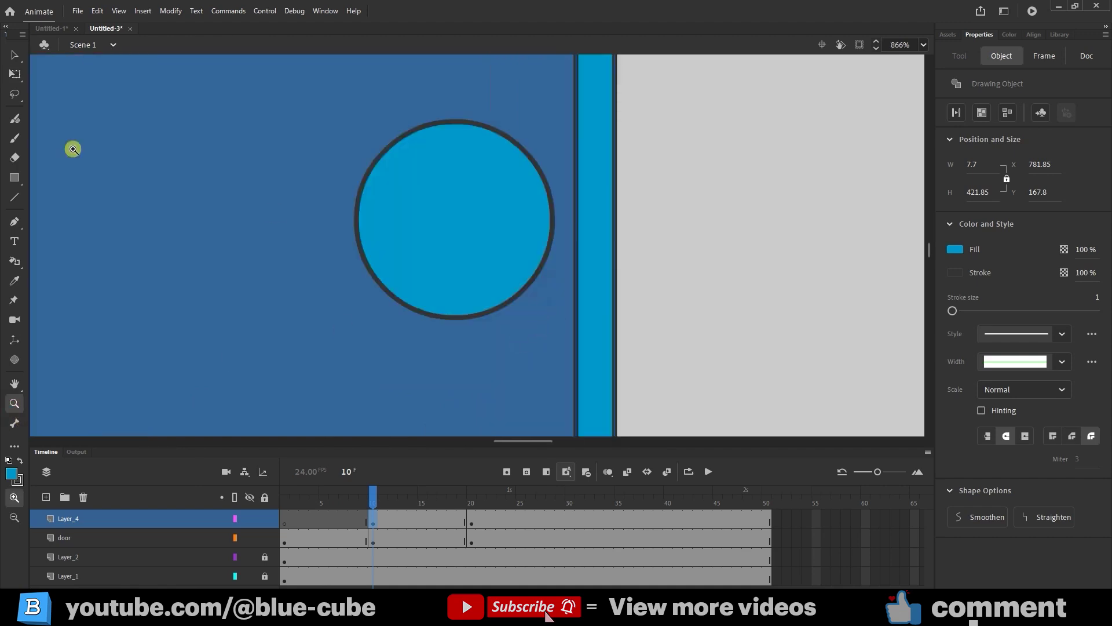
pyautogui.click(16, 74)
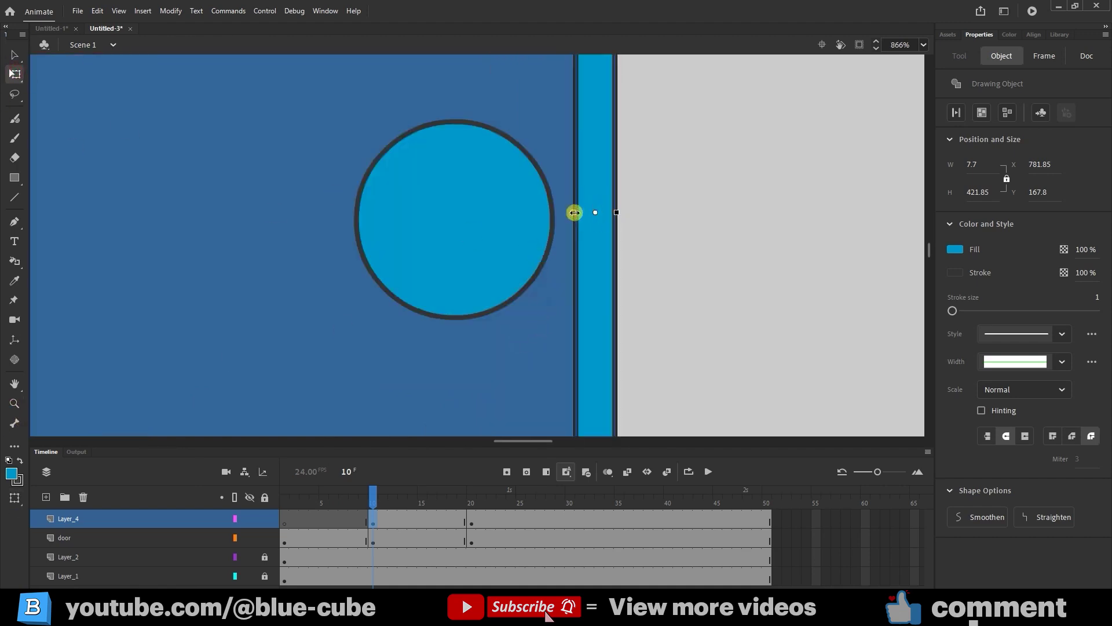
pyautogui.moveTo(577, 213); pyautogui.dragTo(614, 219)
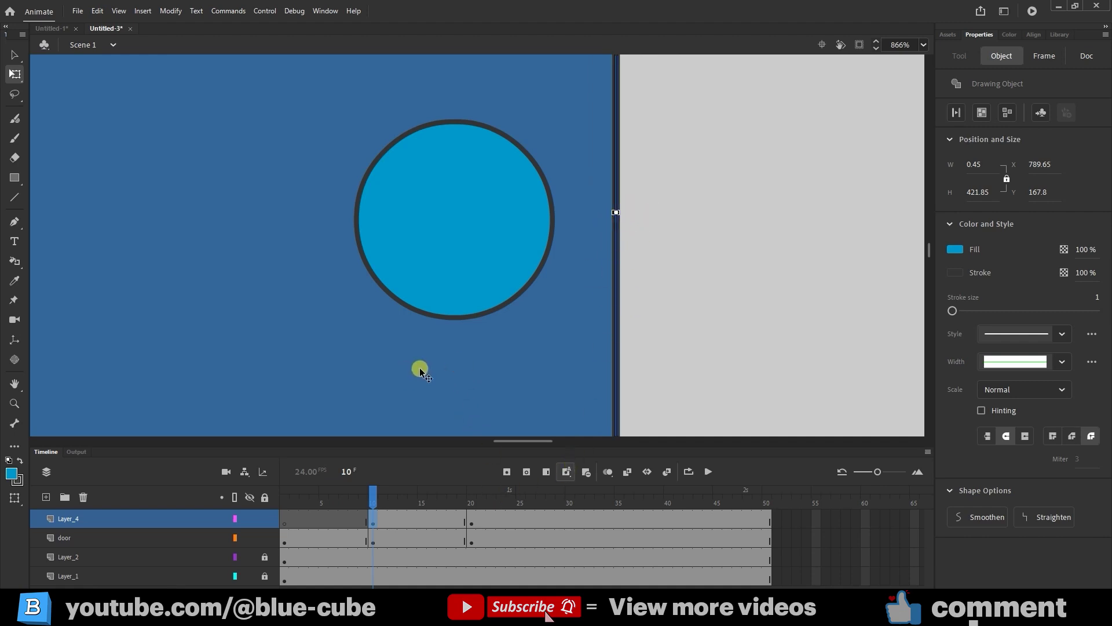
# Set the stage zoom to 75%
pyautogui.click(925, 45)
pyautogui.click(938, 152)
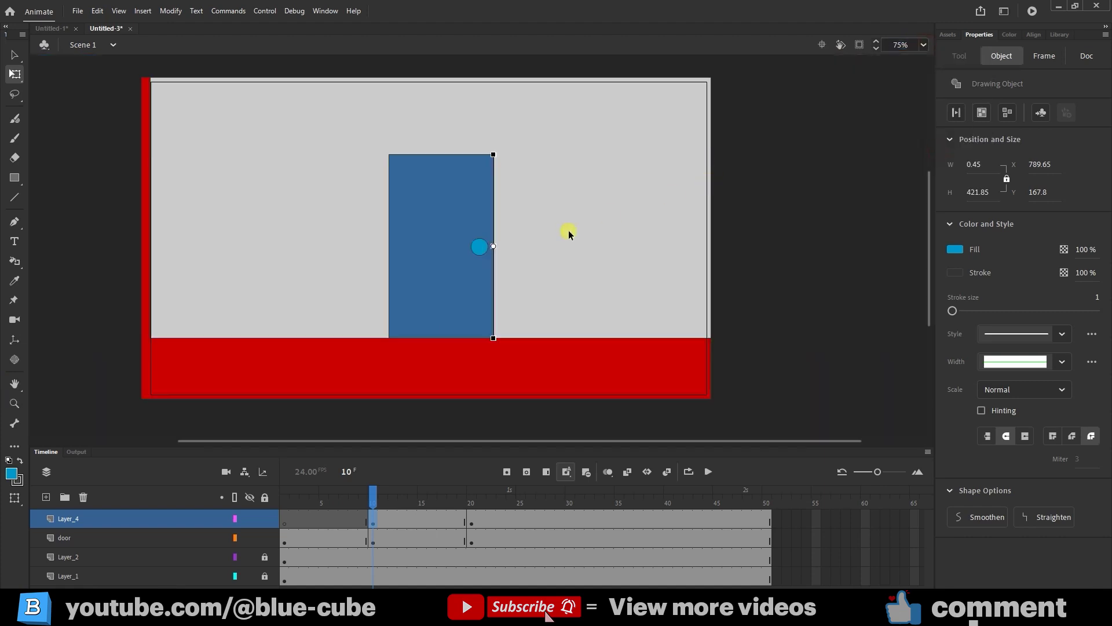
pyautogui.moveTo(378, 505); pyautogui.dragTo(412, 498)
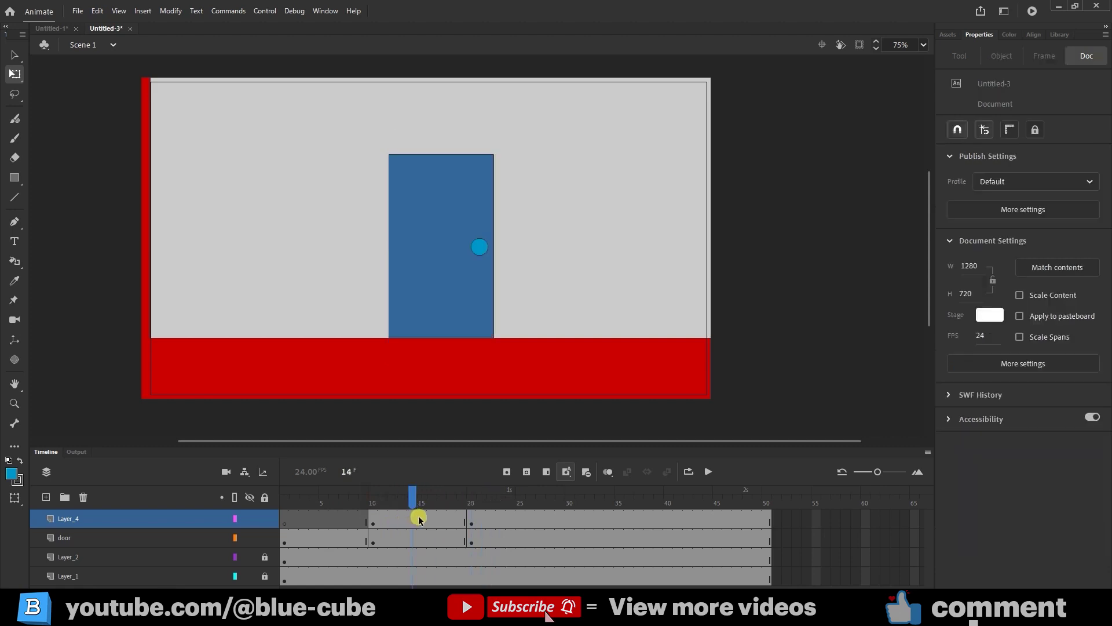
# Create shape tweens between frames 10 and 20 on Layer_4 and the door layer
pyautogui.rightClick(421, 520)
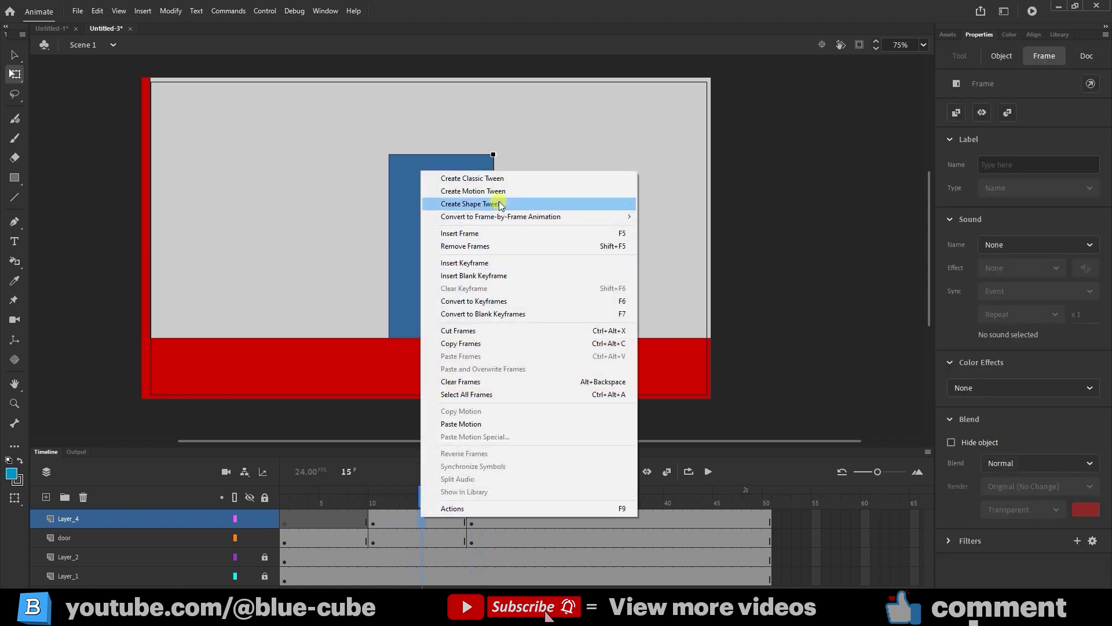
pyautogui.click(467, 207)
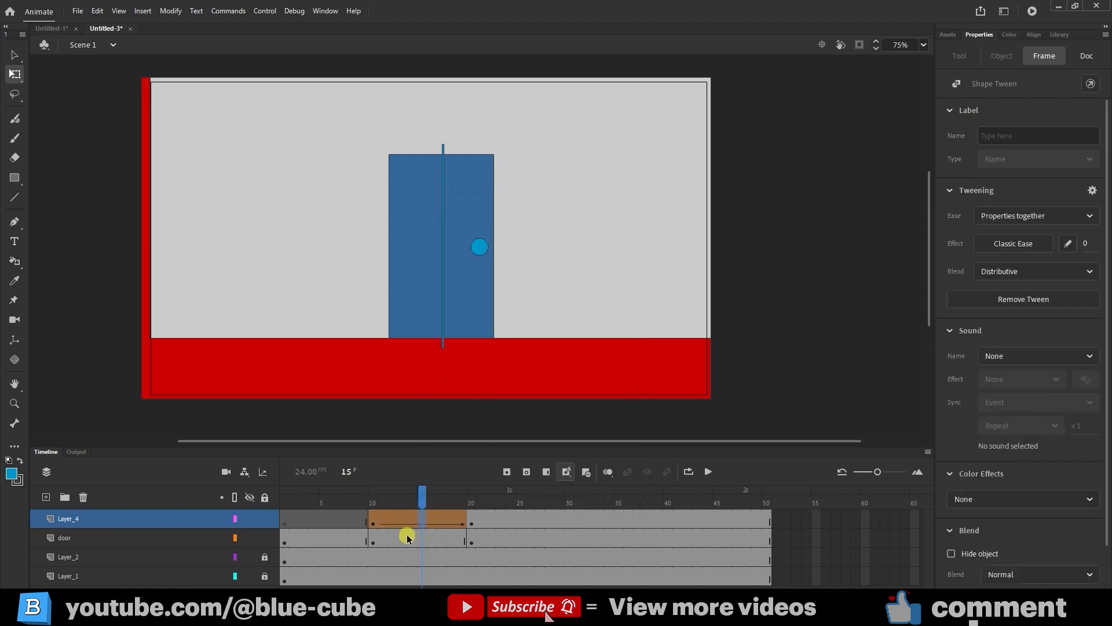
pyautogui.rightClick(407, 538)
pyautogui.click(487, 222)
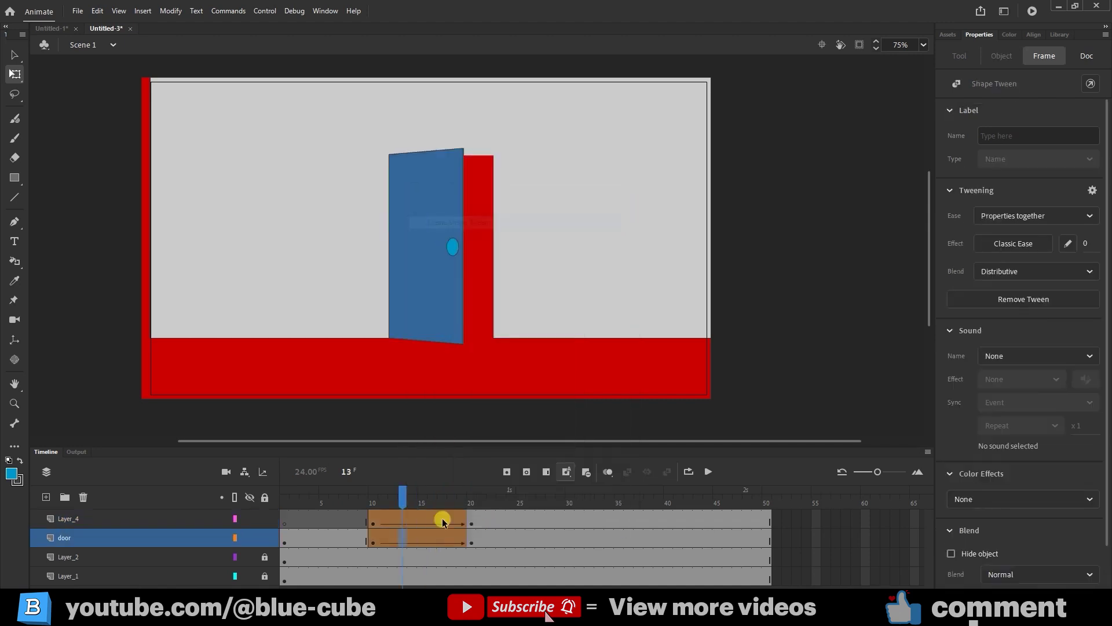
# Play back the tween to preview the door swinging open
pyautogui.moveTo(404, 499); pyautogui.dragTo(239, 505)
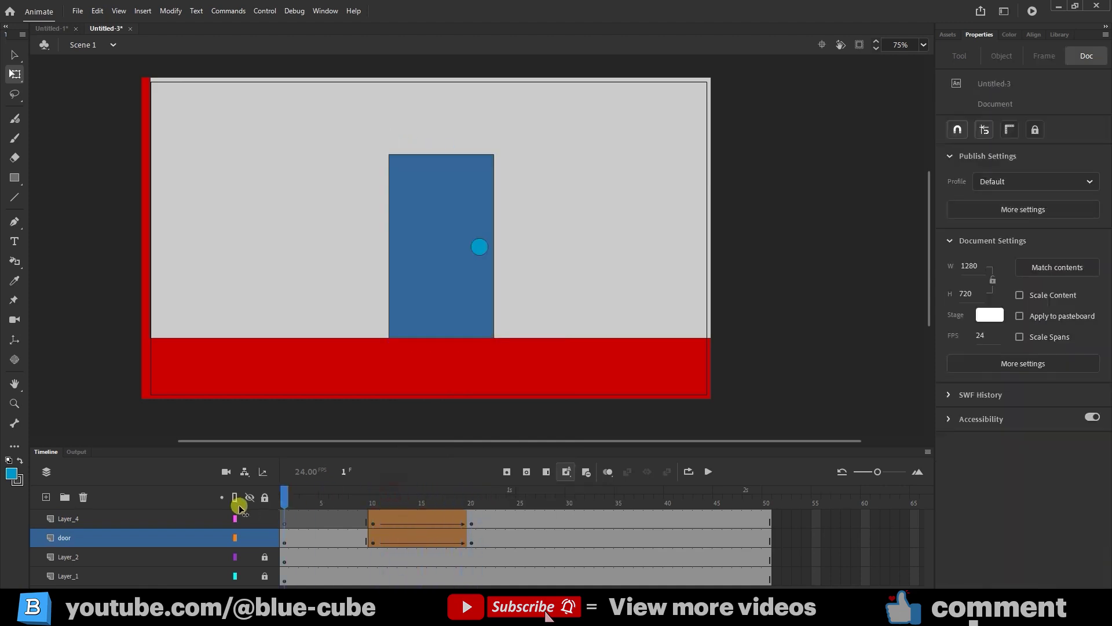
pyautogui.click(708, 471)
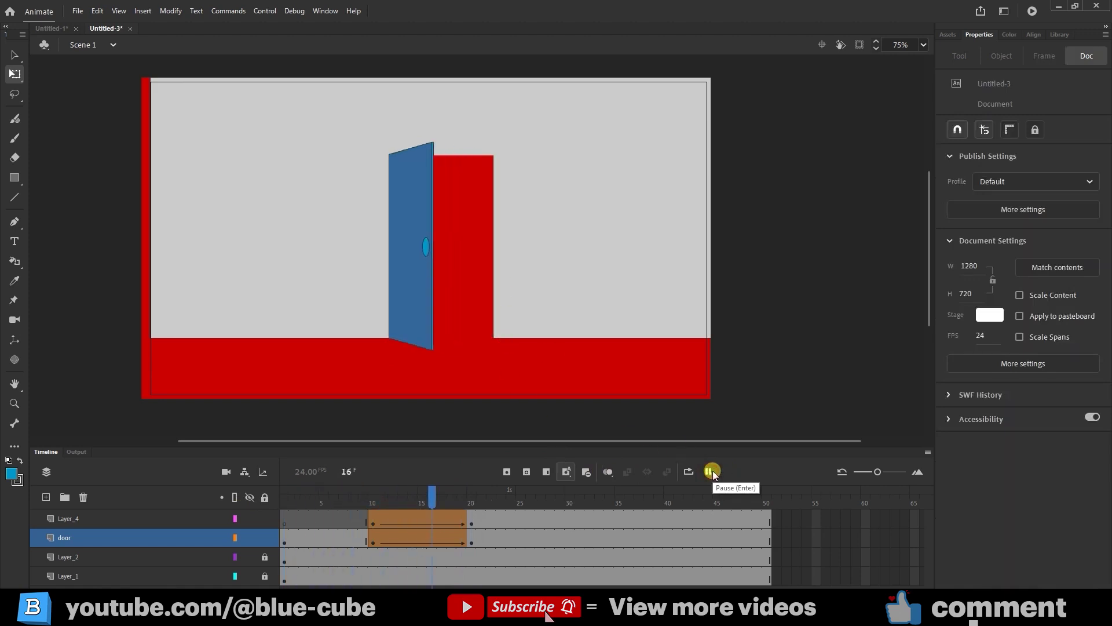
pyautogui.moveTo(578, 497); pyautogui.dragTo(533, 498)
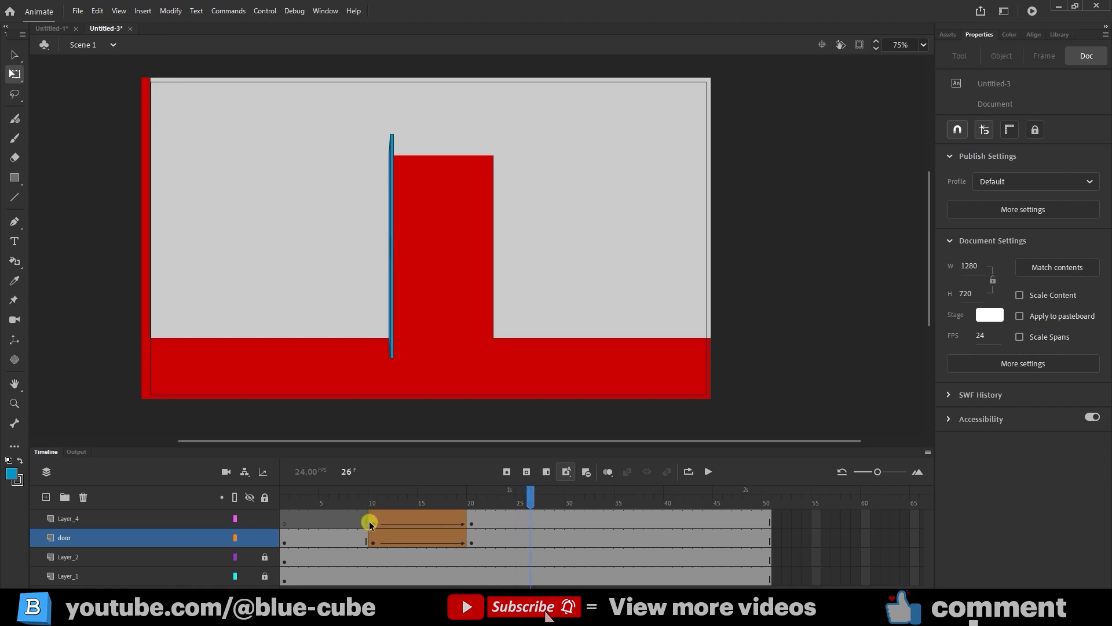
# Copy frames 10–20 of both door layers to frames 30–40 and reverse them
pyautogui.moveTo(374, 520); pyautogui.dragTo(667, 537)
pyautogui.rightClick(625, 523)
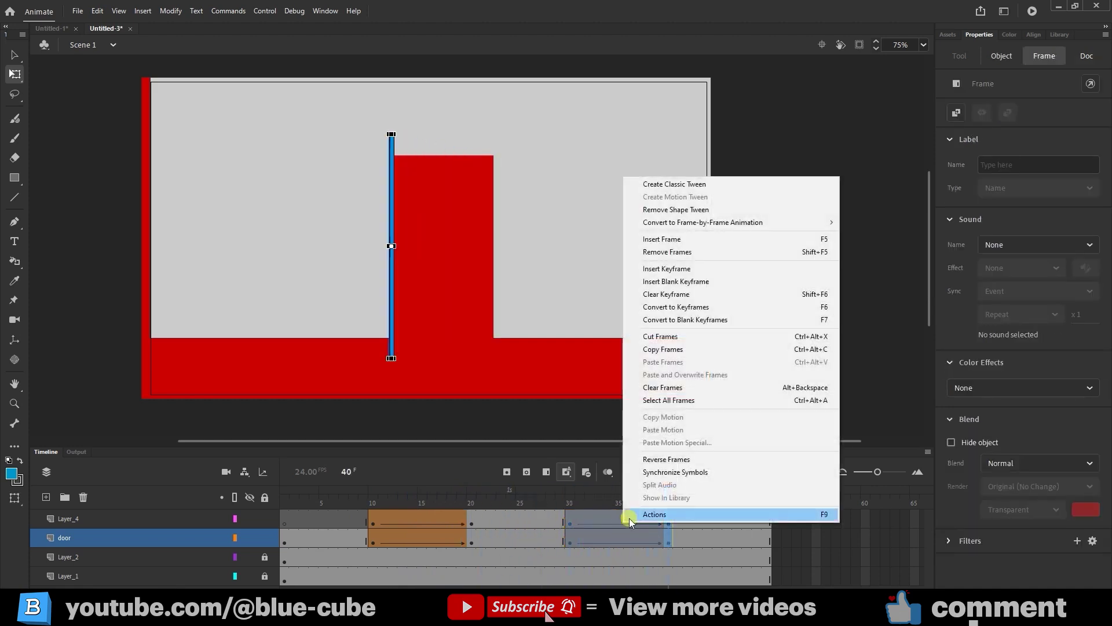
pyautogui.click(665, 459)
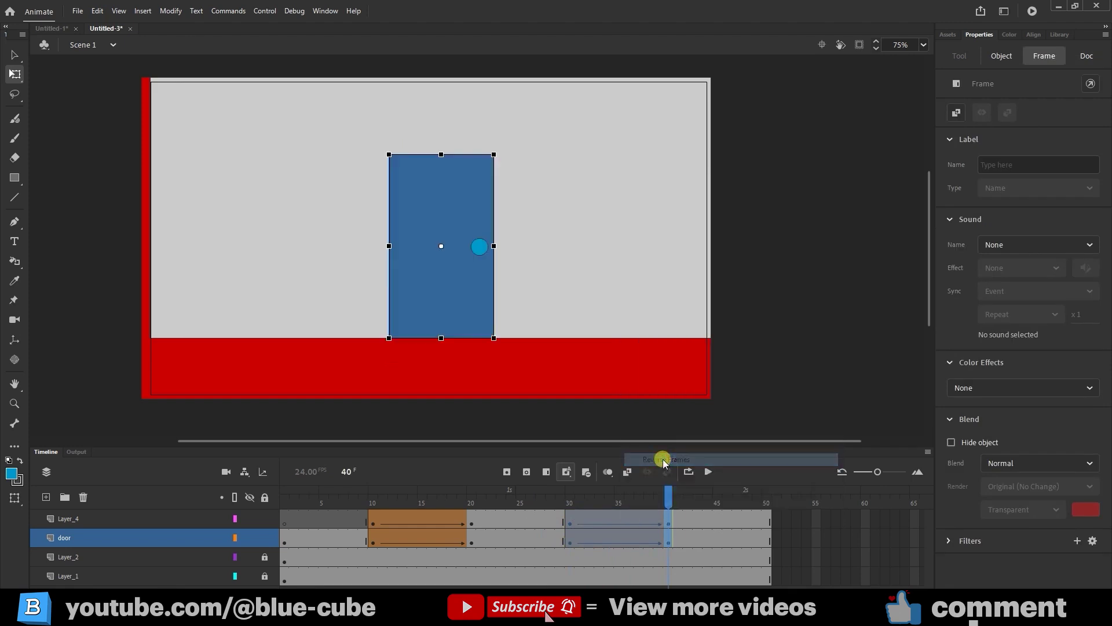
# Play the animation from frame 1 on the timeline, then run Test Movie with Ctrl+Enter
pyautogui.click(284, 494)
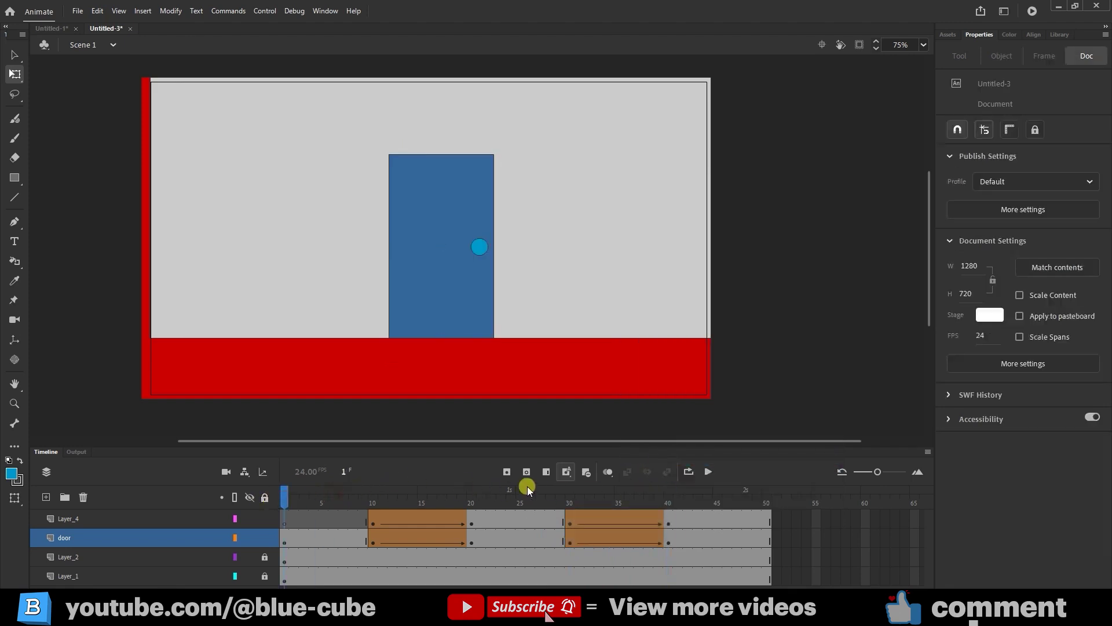
pyautogui.click(713, 471)
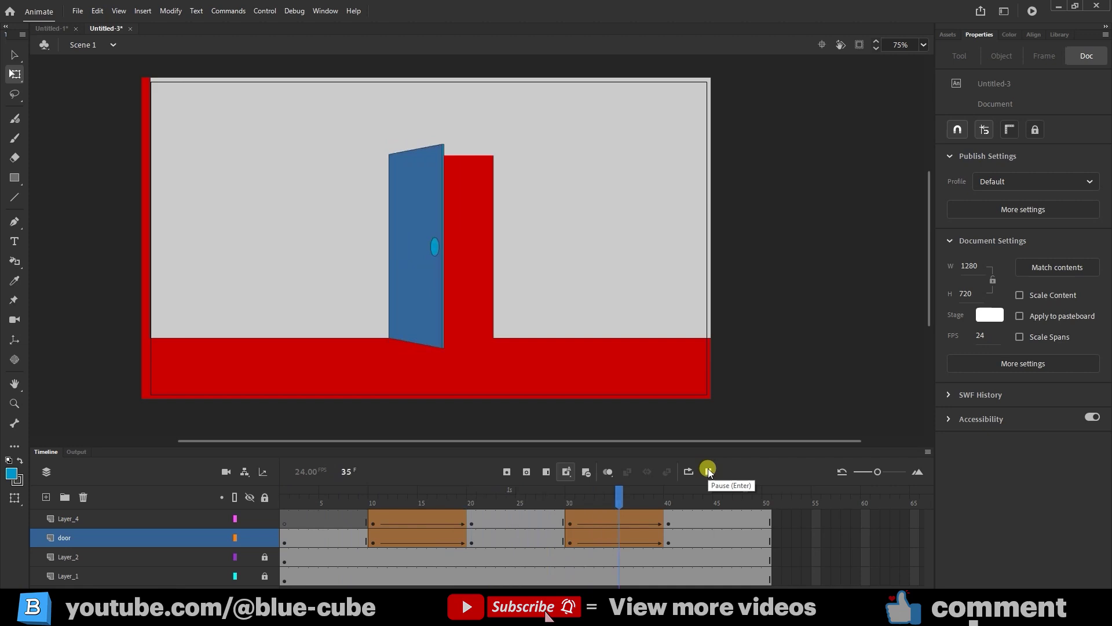
pyautogui.click(708, 468)
pyautogui.moveTo(529, 499)
pyautogui.mouseDown()
pyautogui.moveTo(677, 487)
pyautogui.moveTo(542, 493)
pyautogui.mouseUp()
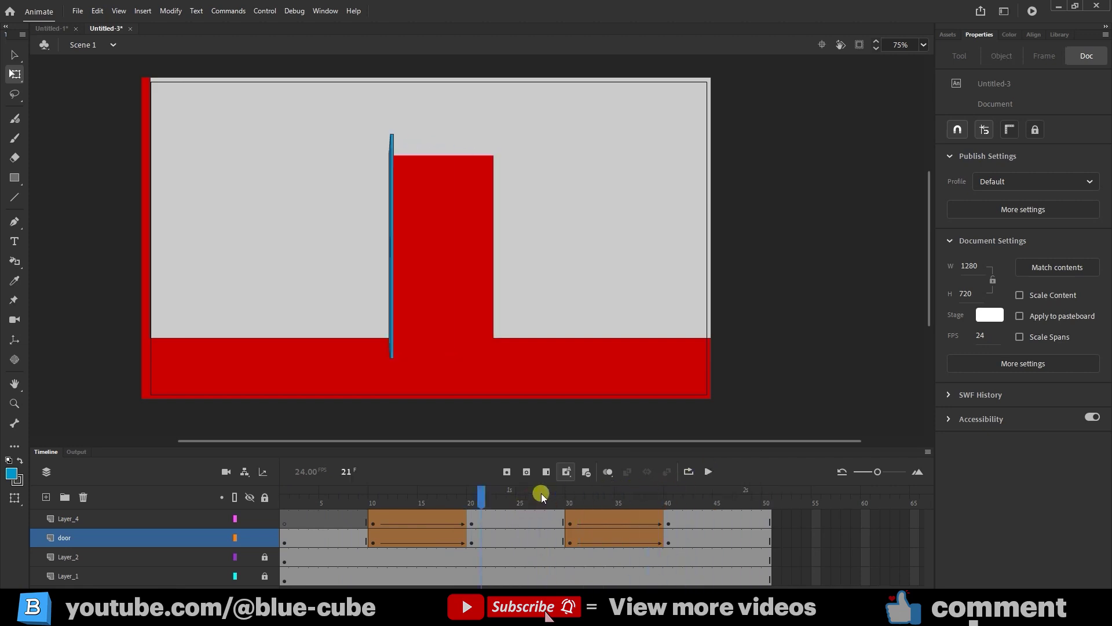
pyautogui.hotkey('ctrl', 'Return')
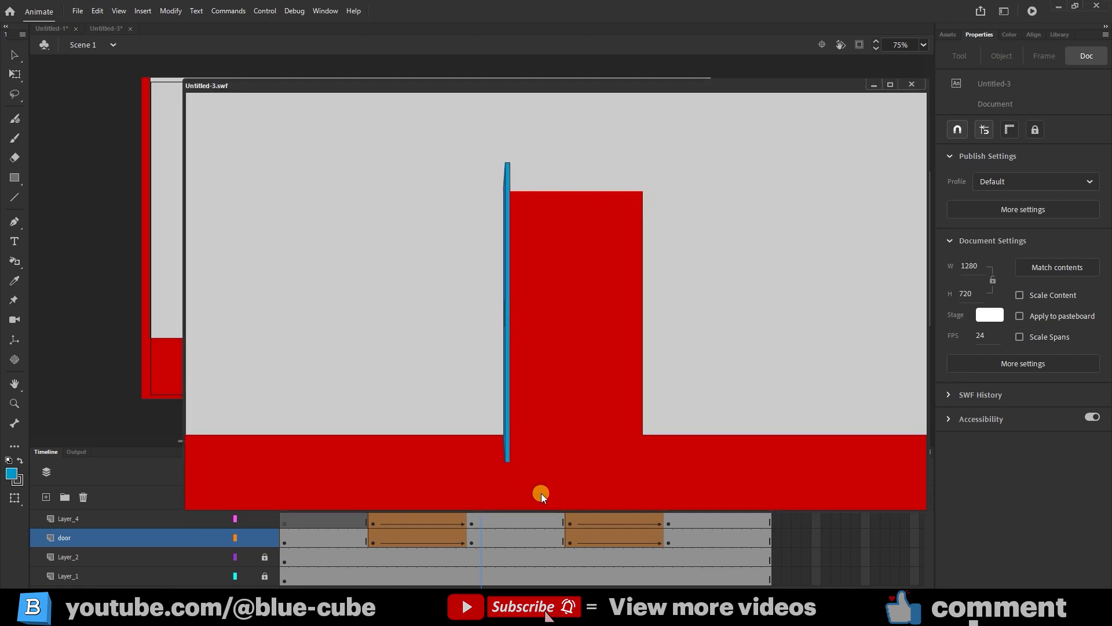